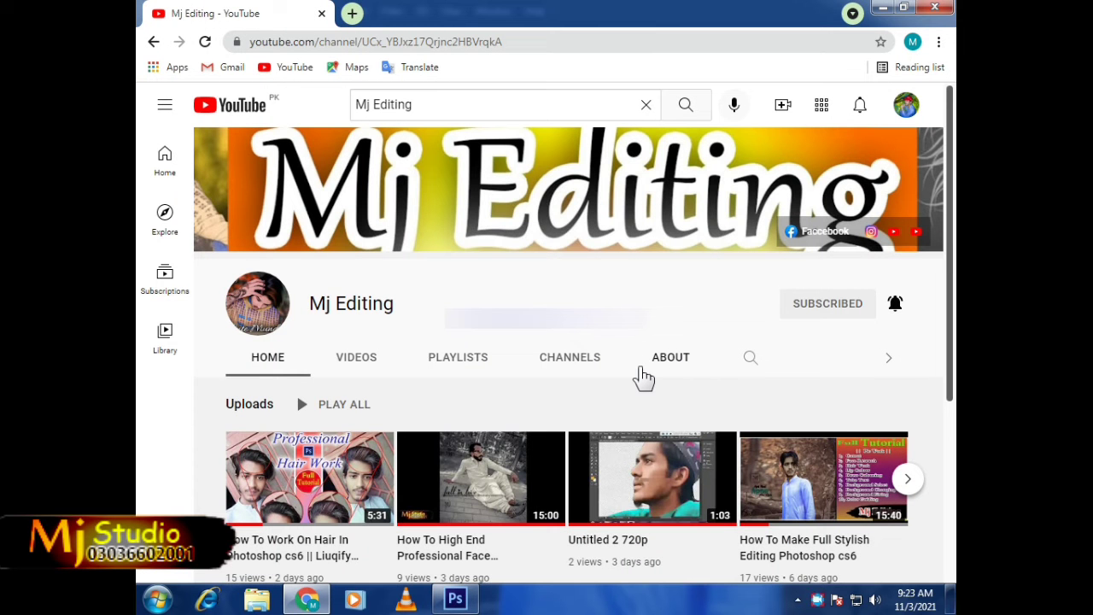
Step: Browse the uploaded videos on the Mj Editing YouTube channel
scroll(629, 378, down, 1)
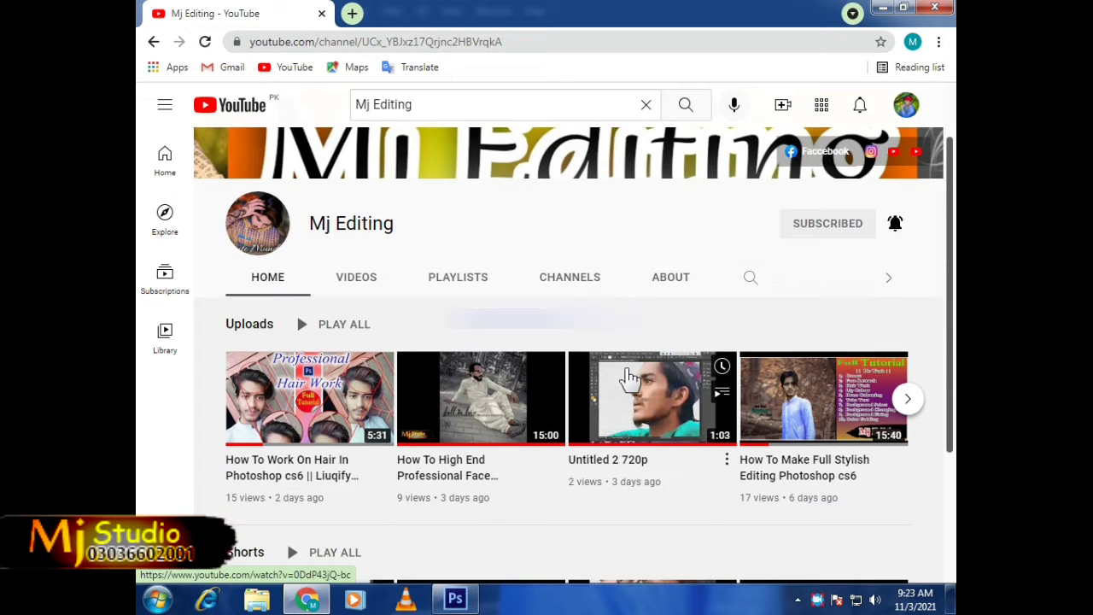
scroll(630, 378, down, 1)
click(353, 203)
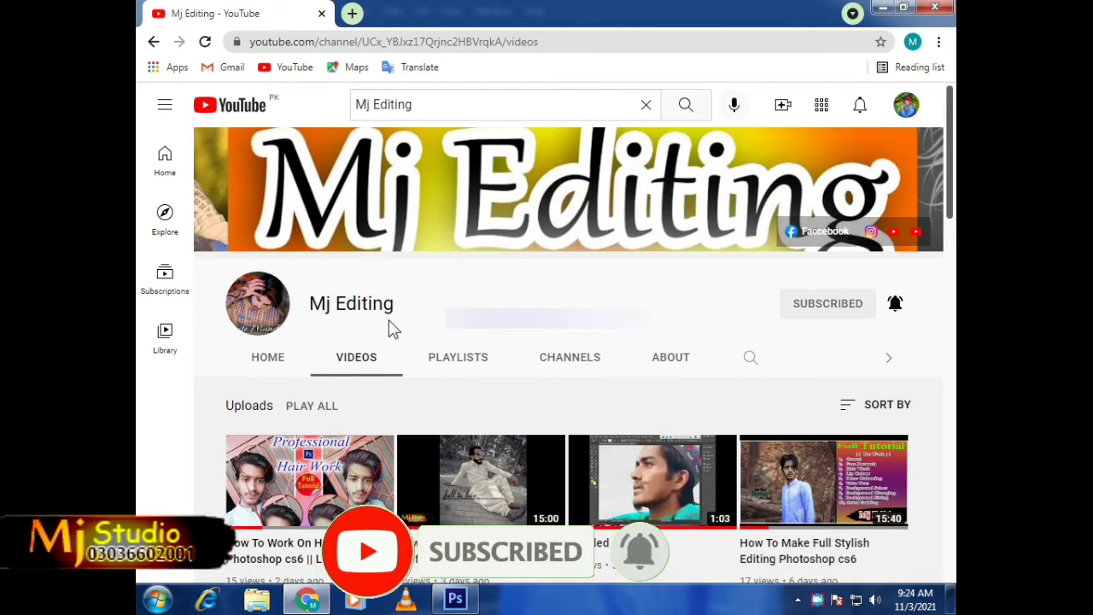
scroll(409, 333, down, 3)
scroll(431, 337, down, 5)
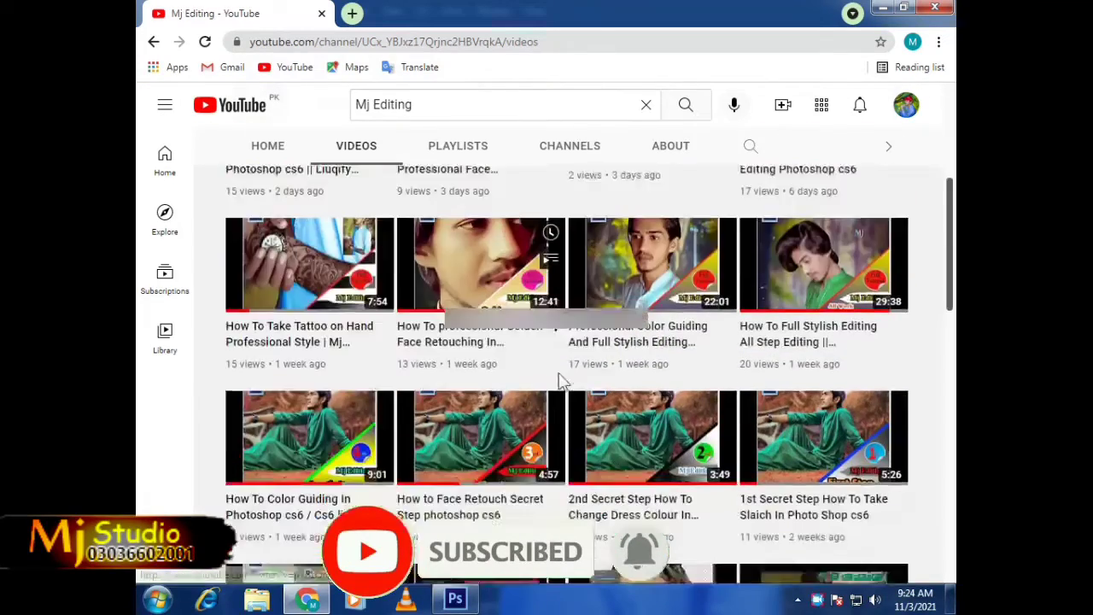
scroll(564, 385, up, 2)
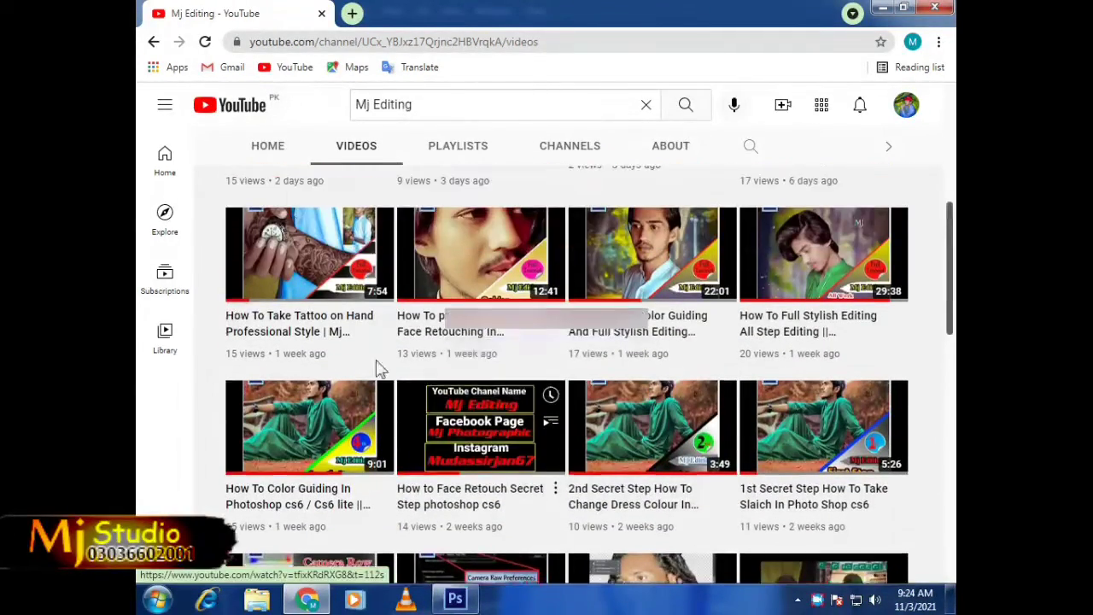
mouse_move(758, 512)
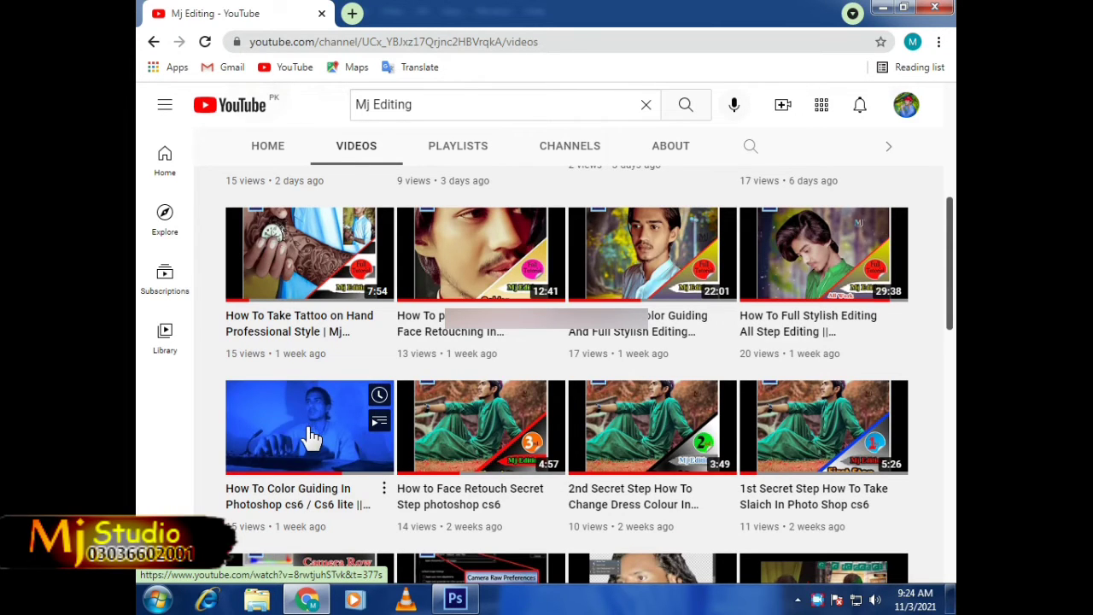
scroll(311, 438, up, 1)
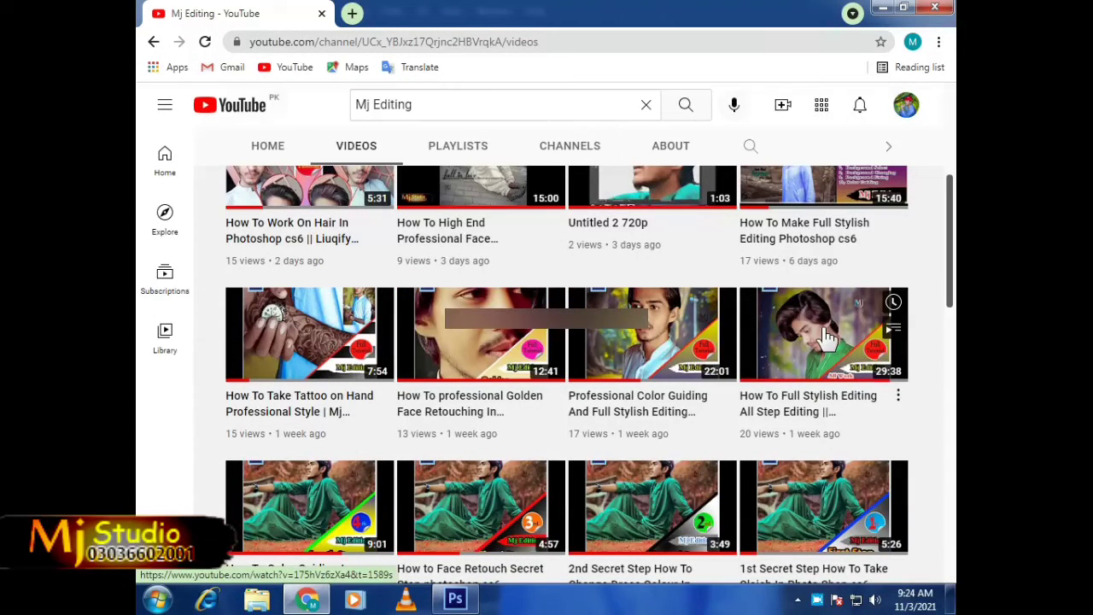
scroll(780, 350, up, 2)
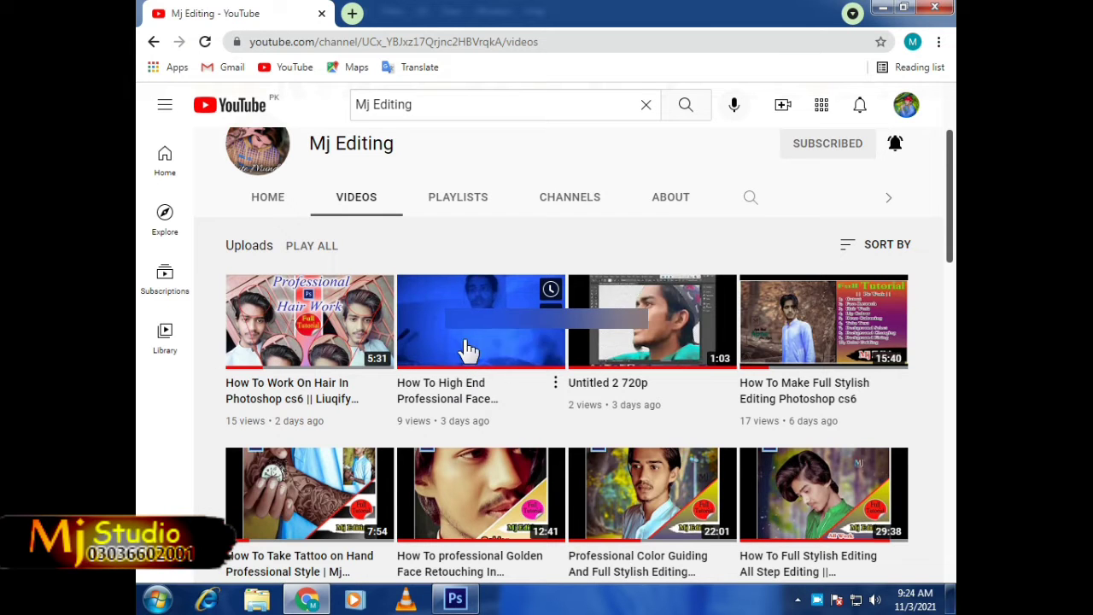
scroll(409, 332, up, 1)
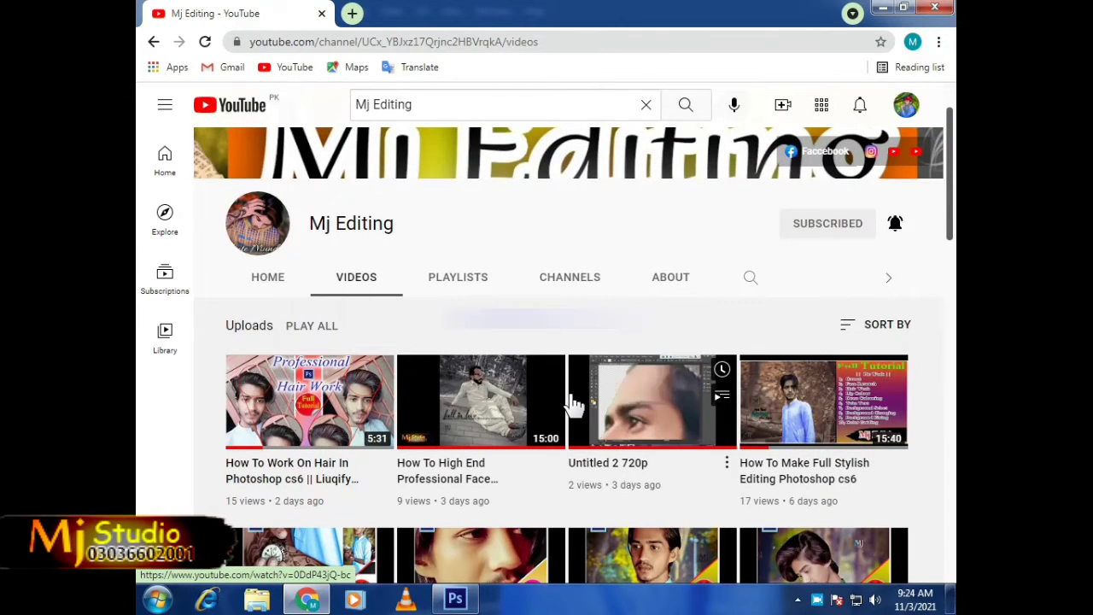
scroll(570, 402, down, 2)
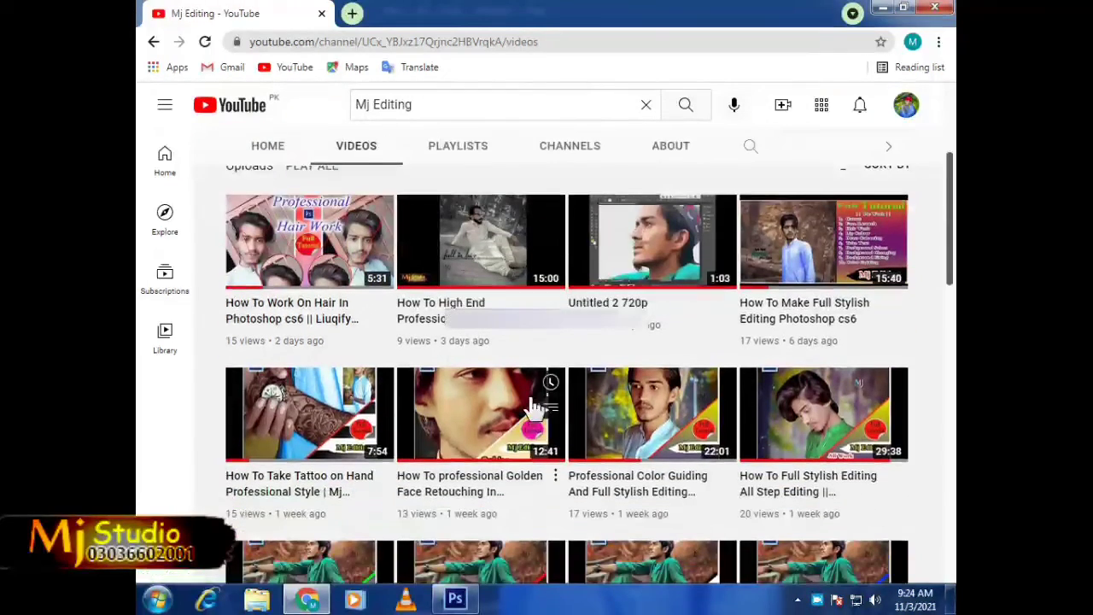
mouse_move(534, 408)
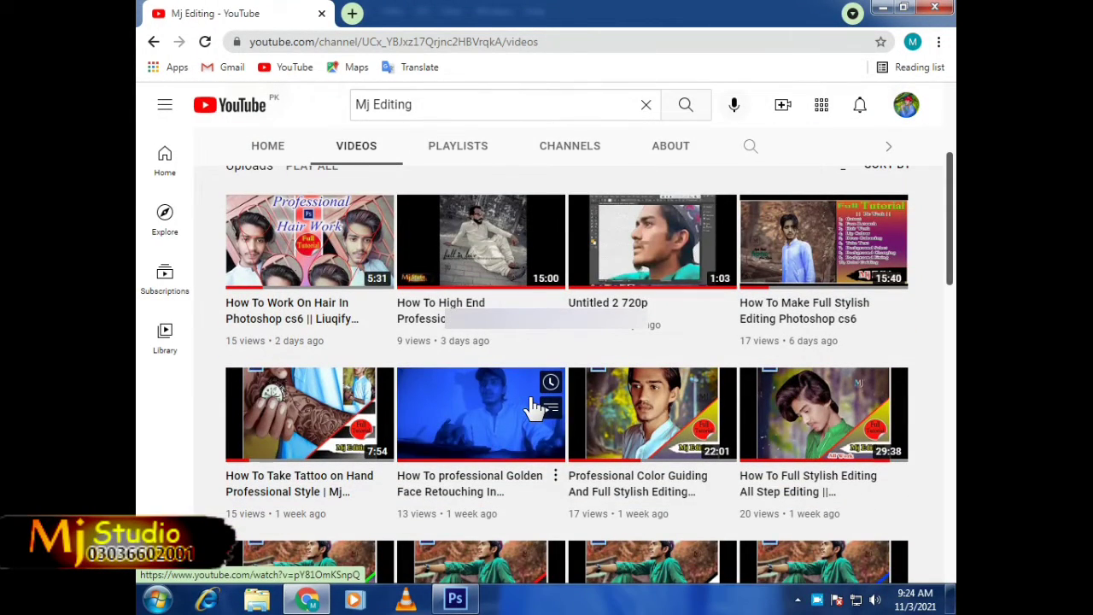
scroll(531, 407, up, 3)
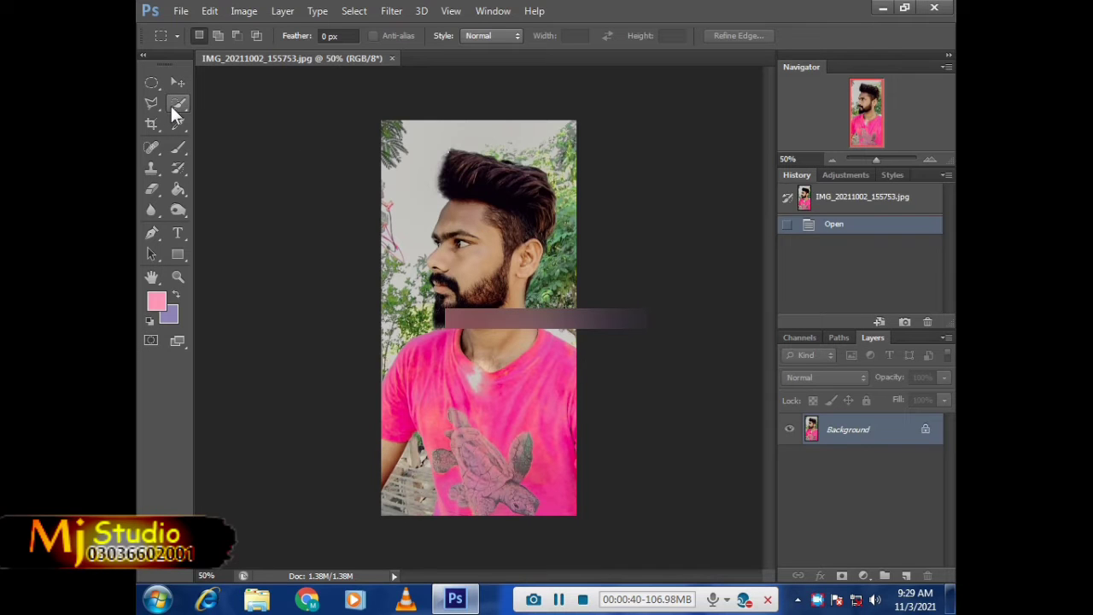
Step: In Photoshop, paint a Quick Selection over the man from his hair down to the shirt in IMG_20211002_155753.jpg
click(170, 105)
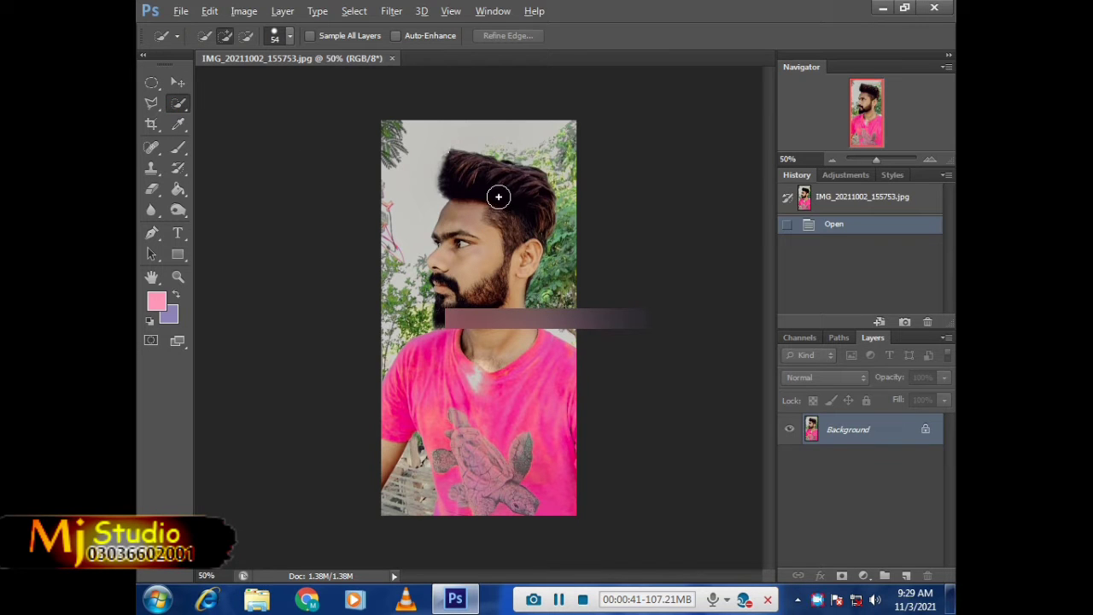
mouse_move(498, 185)
mouse_down()
mouse_move(461, 195)
mouse_move(452, 217)
mouse_move(487, 274)
mouse_move(487, 410)
mouse_move(434, 401)
mouse_up()
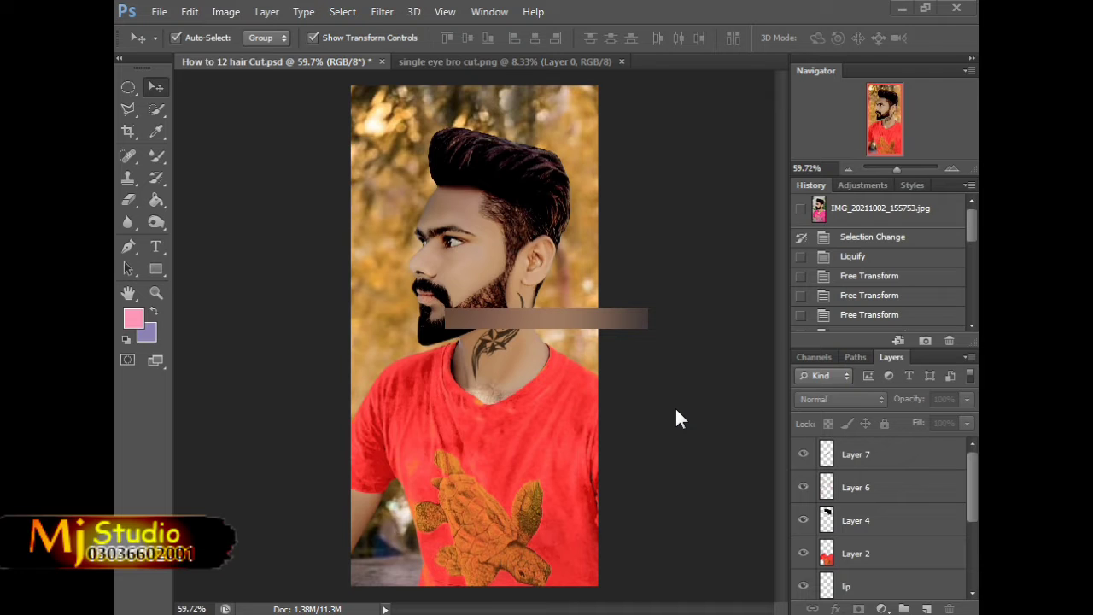
Step: Copy the eyebrow-cut stroke from single eye bro cut.png onto the portrait in How to 12 hair Cut.psd
click(536, 63)
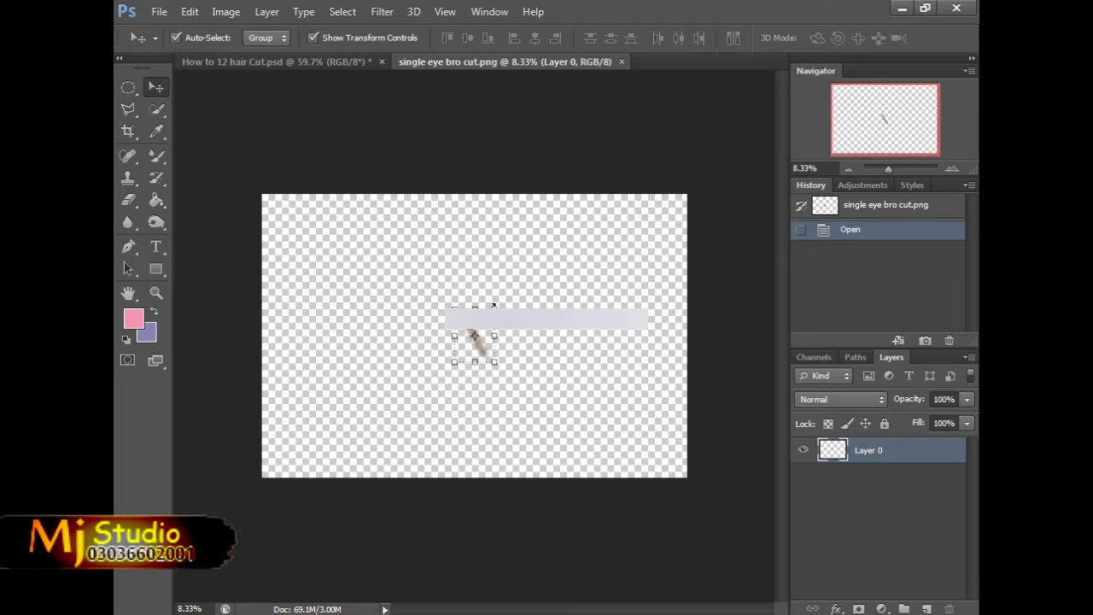
click(467, 346)
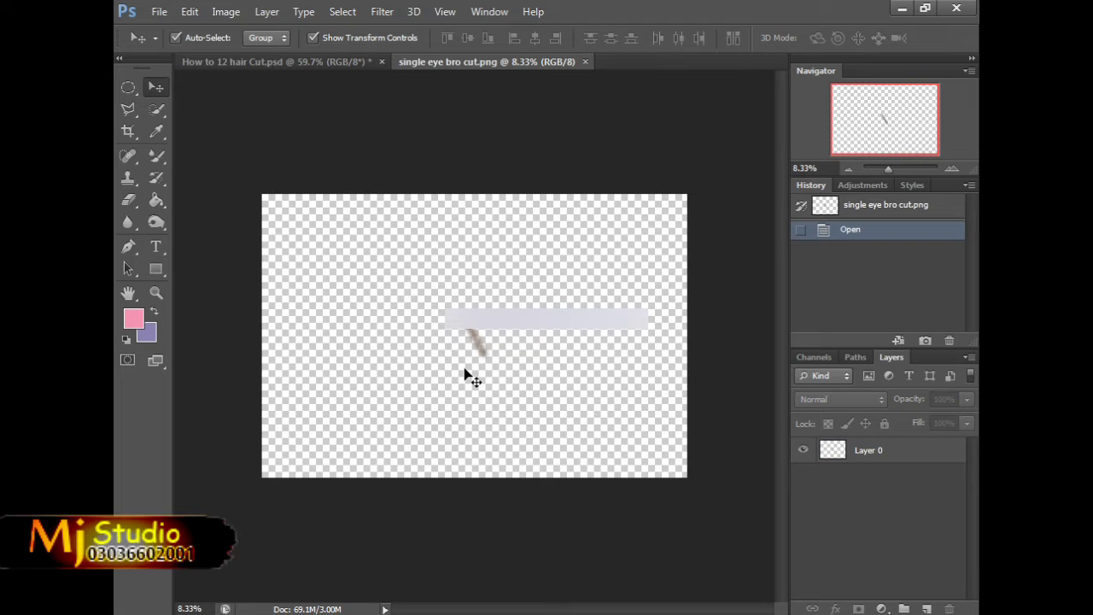
click(337, 63)
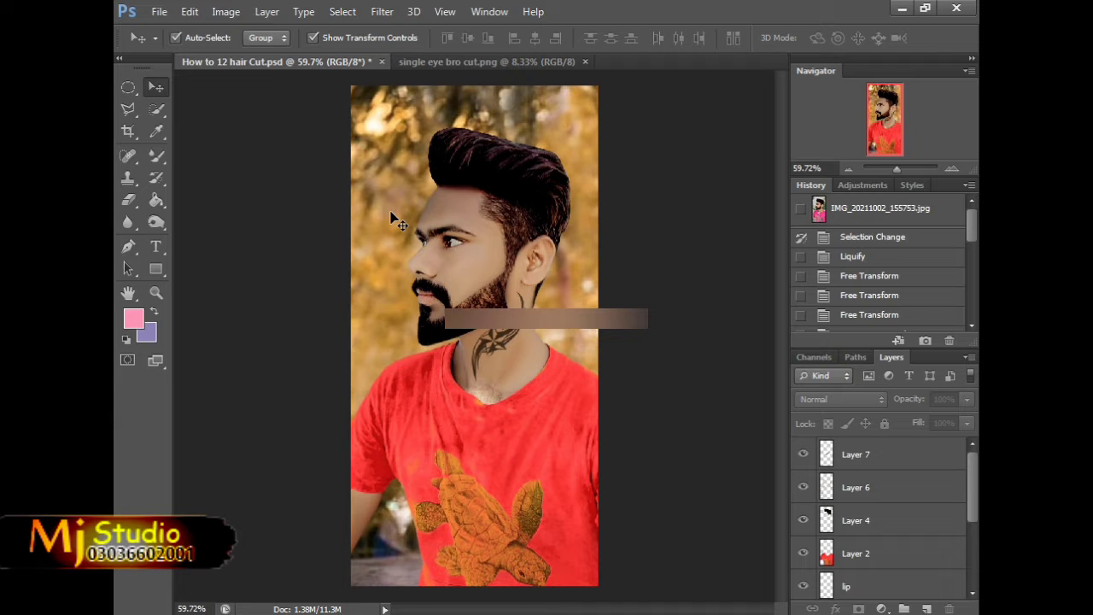
click(461, 60)
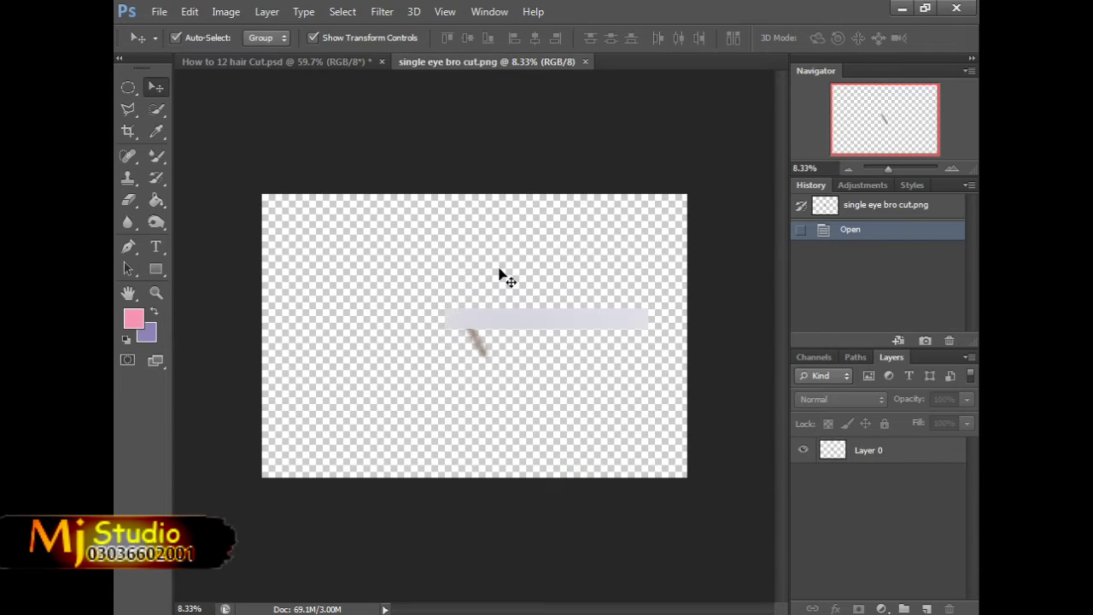
mouse_move(478, 336)
mouse_down()
mouse_move(348, 186)
mouse_move(305, 66)
mouse_move(402, 210)
mouse_move(476, 220)
mouse_up()
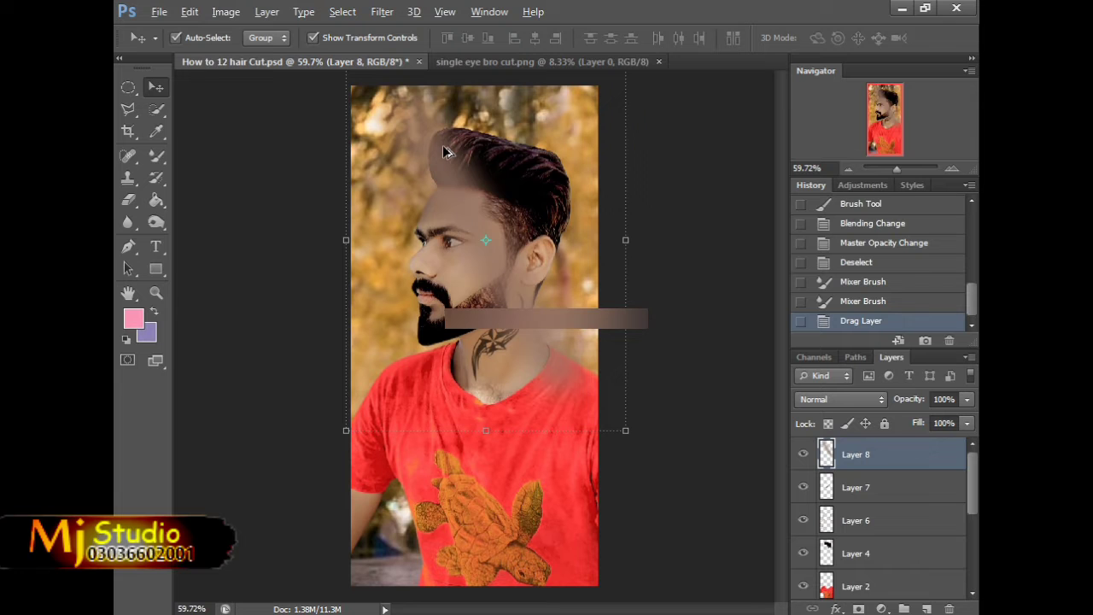
Step: Scale the eyebrow-cut stroke down to about 10% and place it over the outer part of the eyebrow
drag(625, 431, 497, 248)
scroll(493, 230, up, 3)
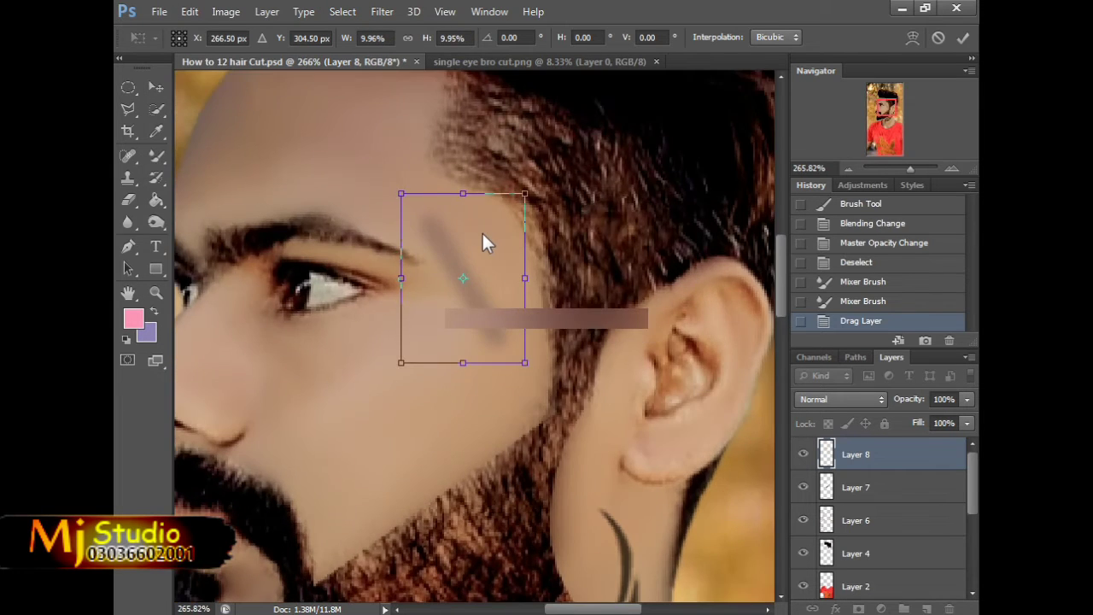
drag(438, 238, 298, 195)
key(Return)
click(389, 221)
scroll(335, 213, down, 3)
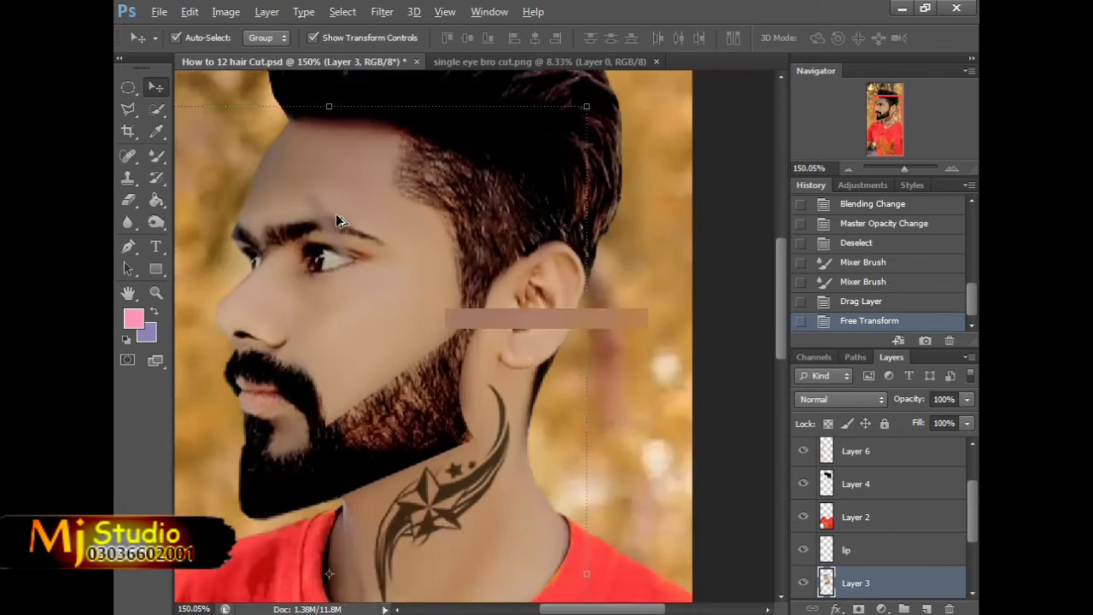
Step: Select the eyebrow-cut layer, shrink it further and position it so the stroke crosses the eyebrow
scroll(309, 238, up, 4)
key(alt)
scroll(368, 254, down, 2)
click(374, 243)
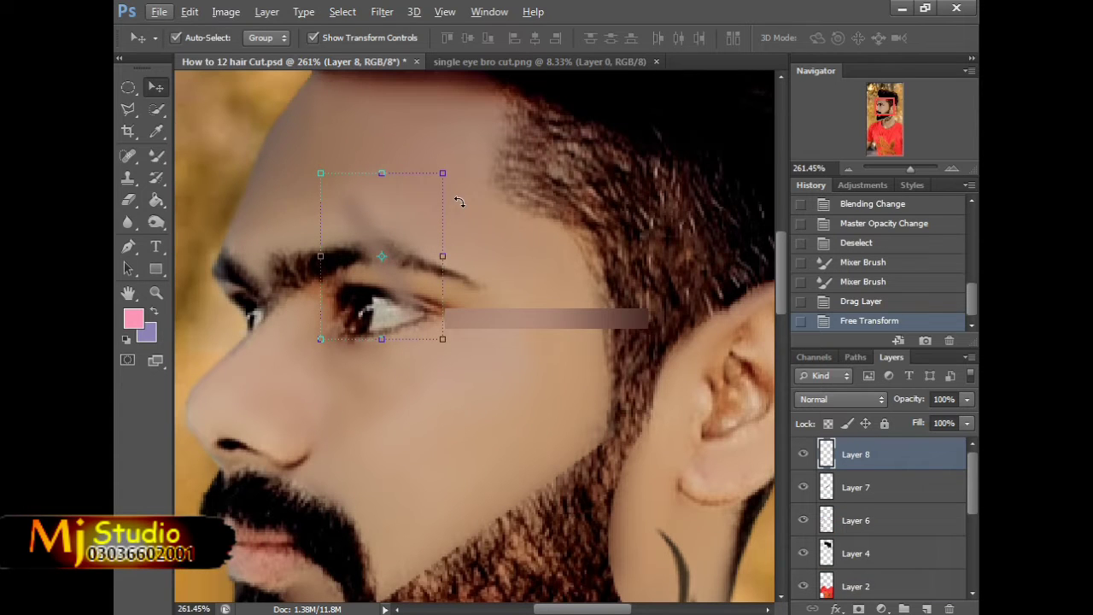
scroll(375, 202, up, 1)
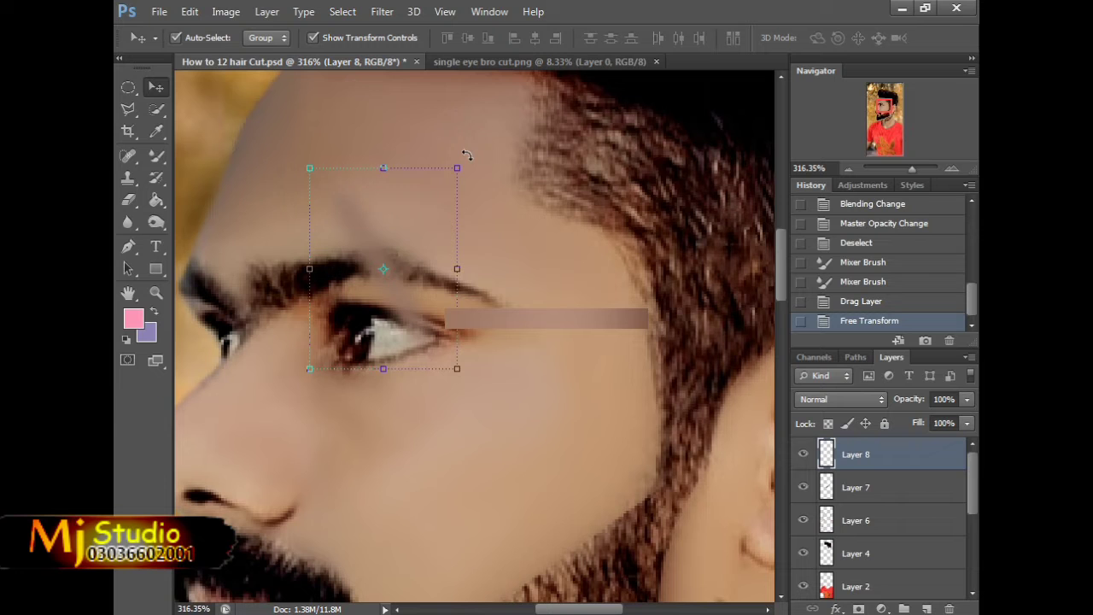
drag(459, 167, 401, 242)
drag(392, 283, 399, 289)
key(Return)
key(ctrl+t)
key(Return)
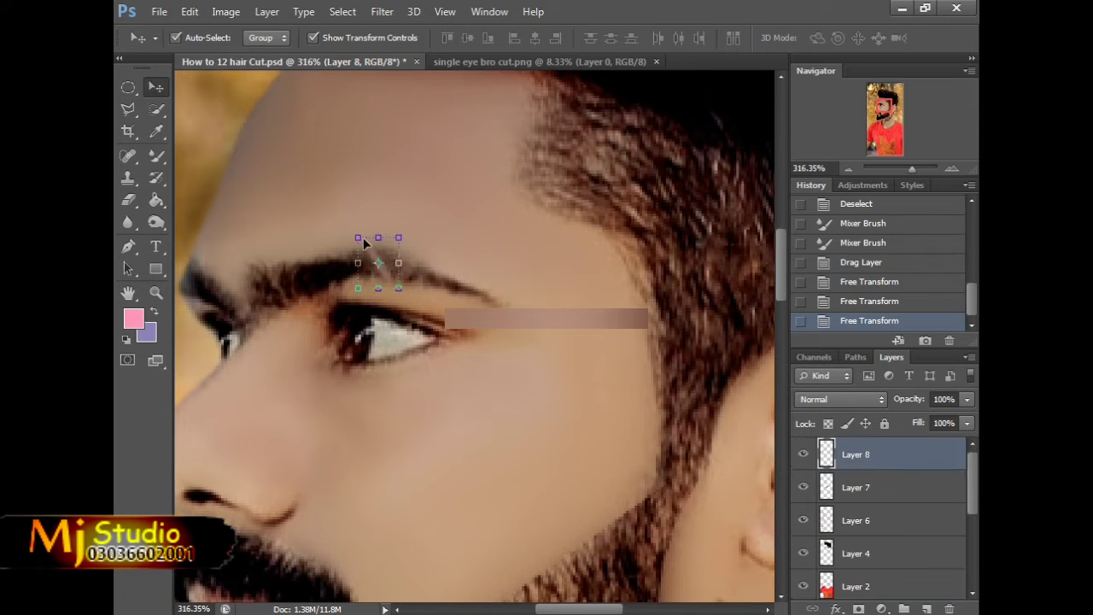
Step: Fine-tune the stroke's size so it fits the eyebrow's thickness, and deselect it to check the result
drag(358, 244, 357, 247)
key(Return)
click(373, 282)
click(378, 256)
click(312, 76)
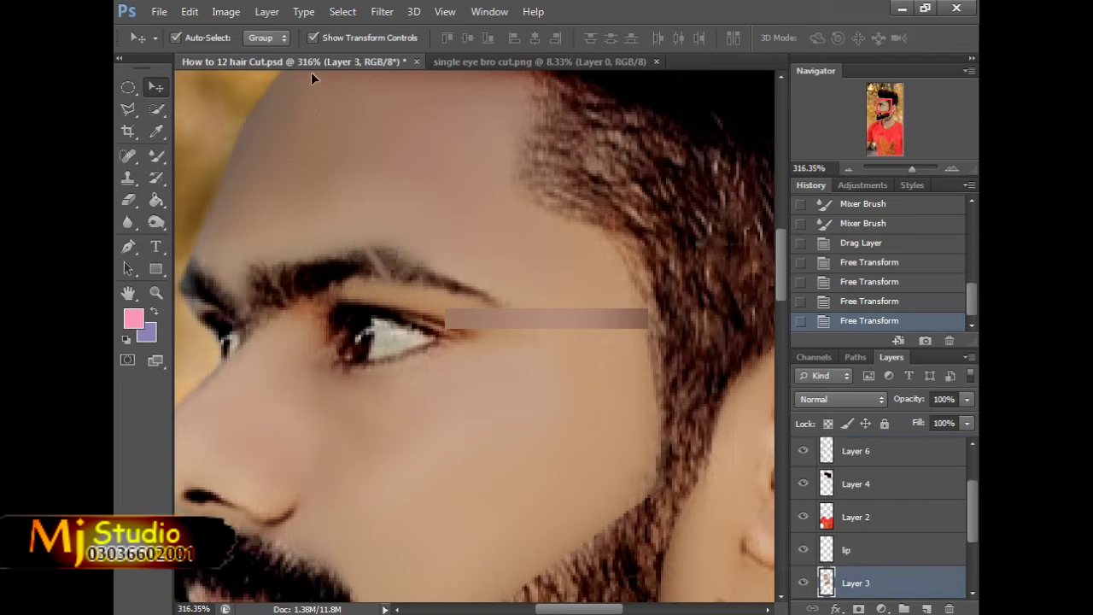
click(225, 12)
mouse_move(241, 53)
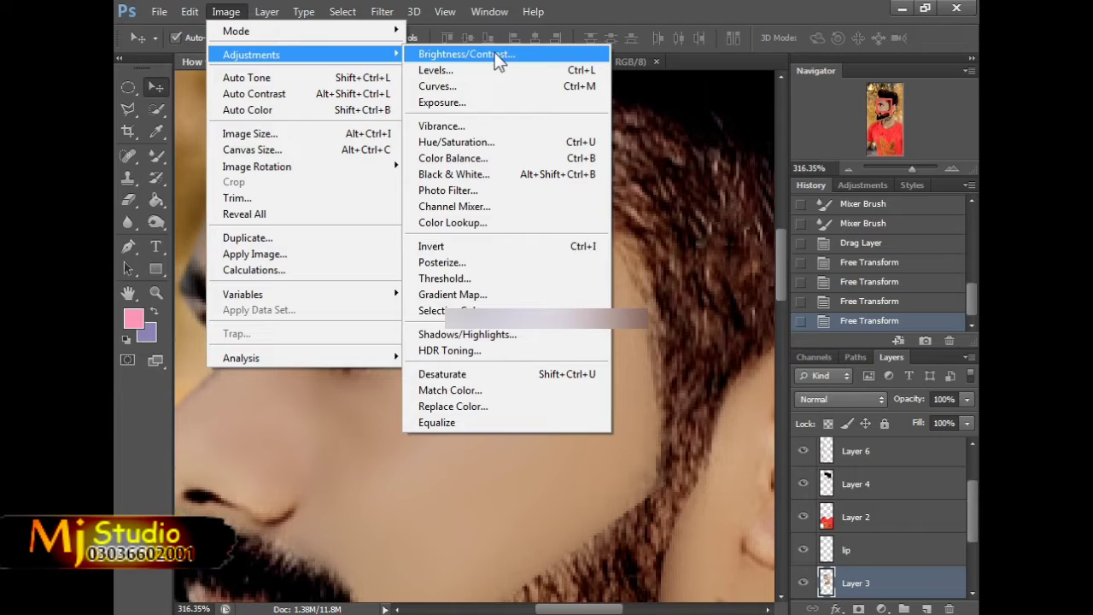
click(662, 120)
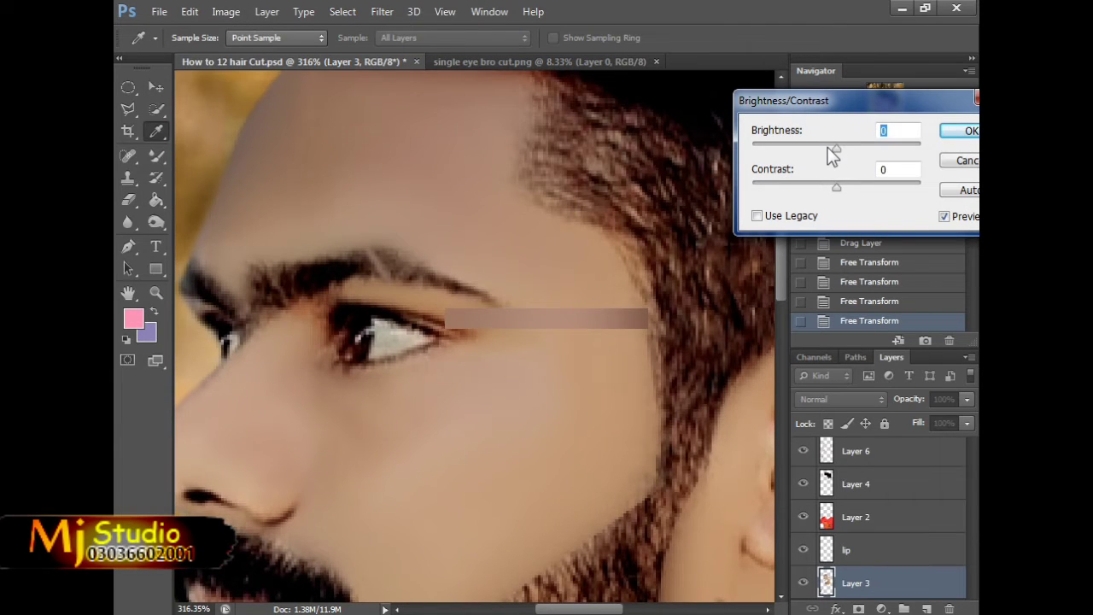
click(828, 147)
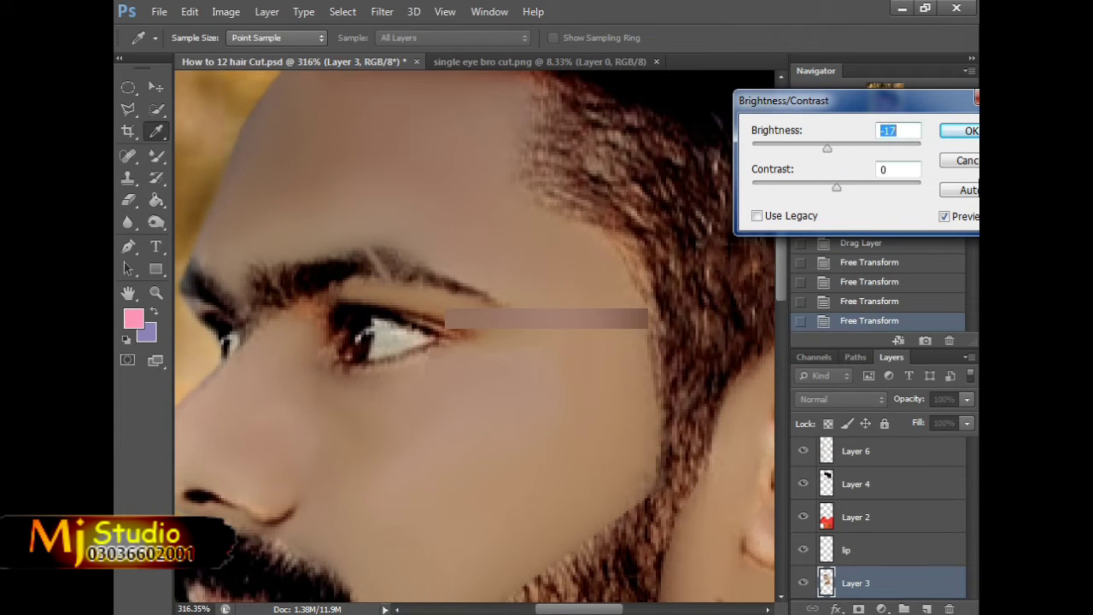
click(964, 161)
Step: Brighten the eyebrow-cut layer (Layer 8) with Brightness/Contrast, using a contrast of 51, so the cut stands out against the brow
scroll(888, 452, up, 2)
click(883, 453)
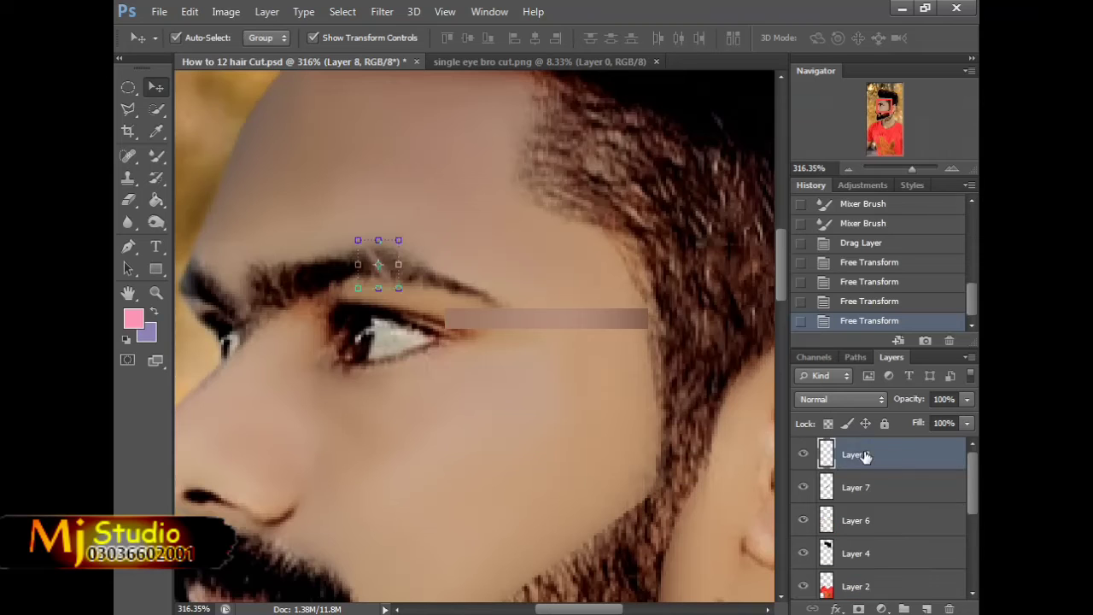
click(225, 11)
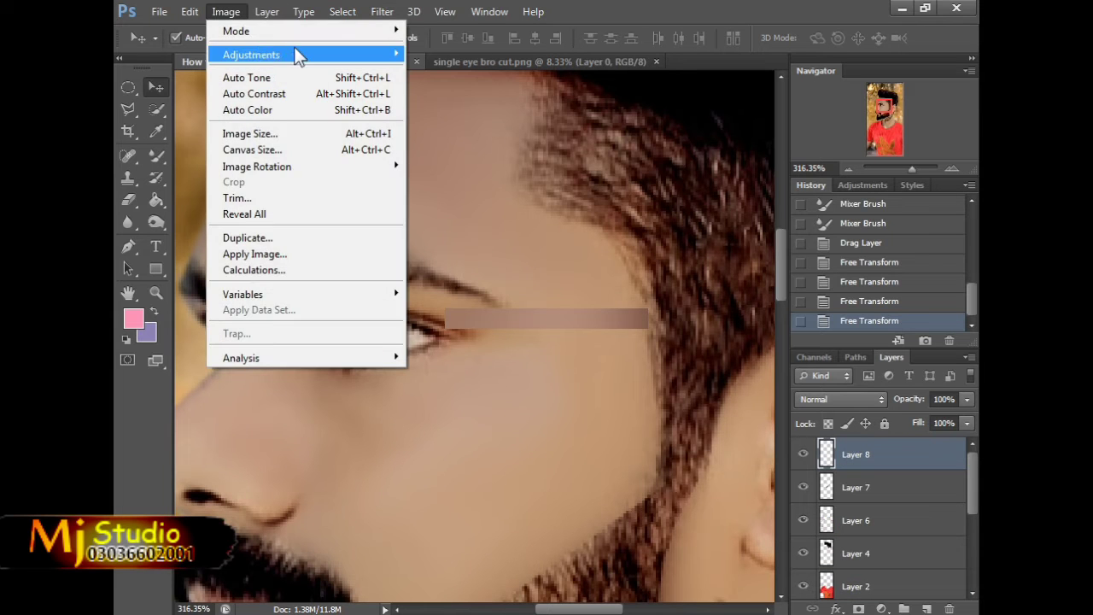
mouse_move(298, 54)
click(466, 54)
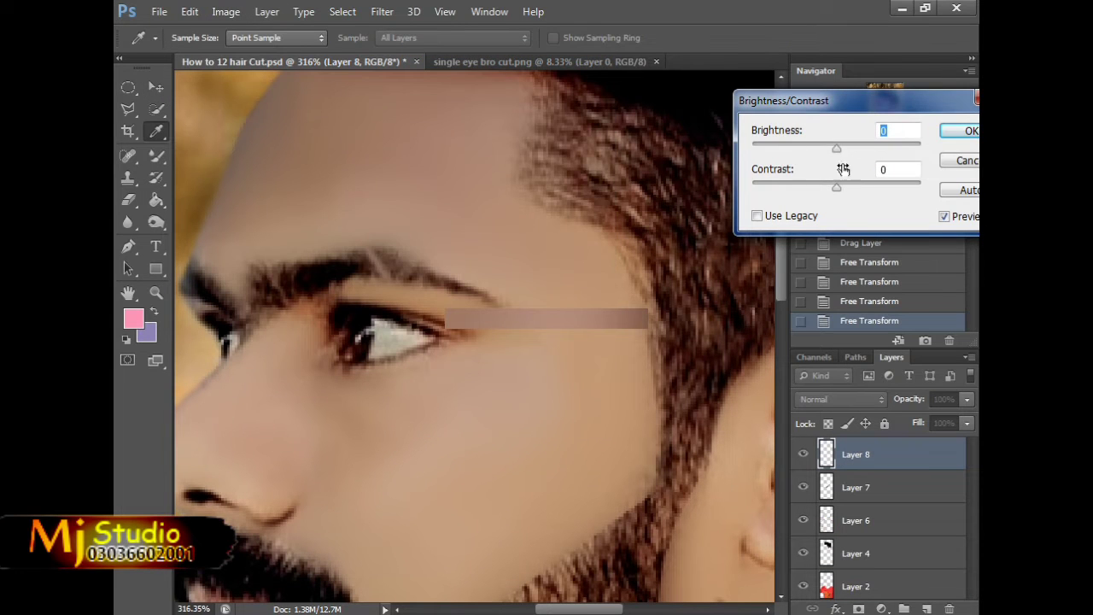
drag(806, 146, 820, 146)
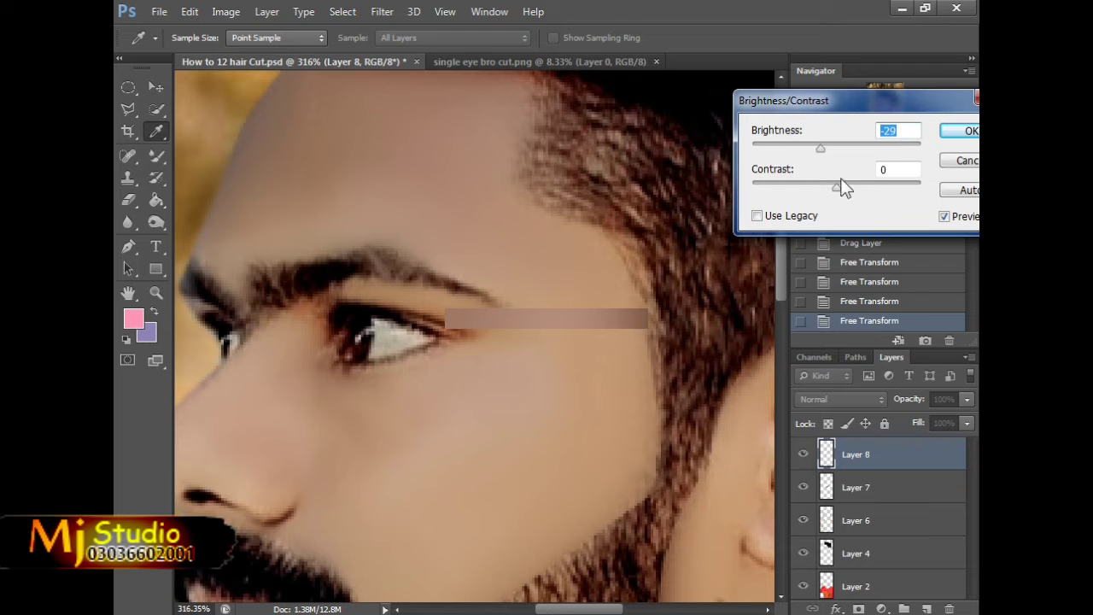
drag(837, 188, 846, 188)
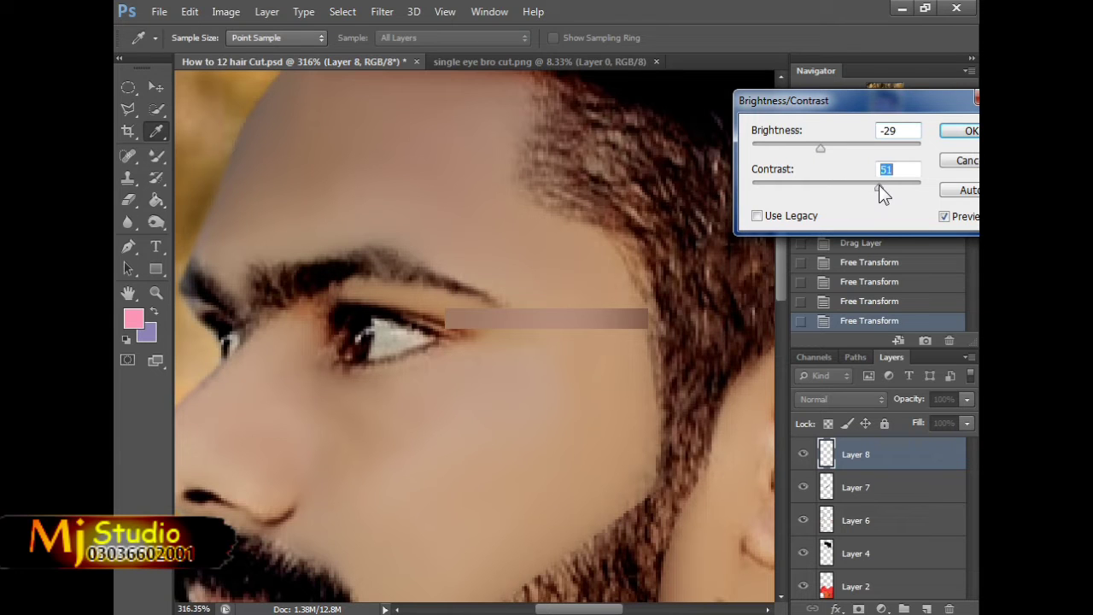
drag(821, 146, 884, 164)
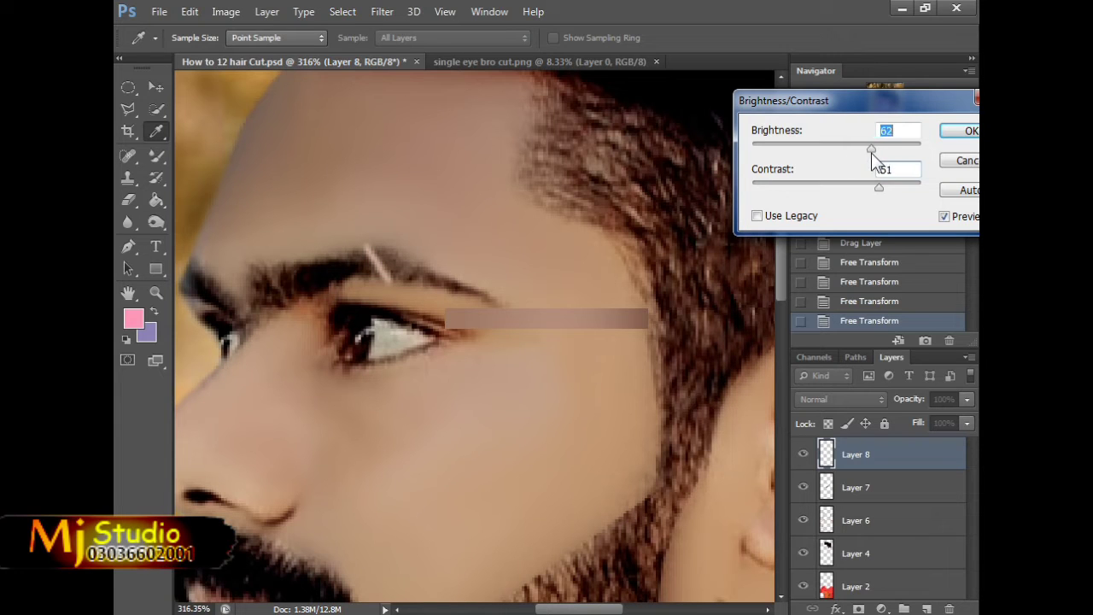
drag(873, 159, 858, 162)
key(Return)
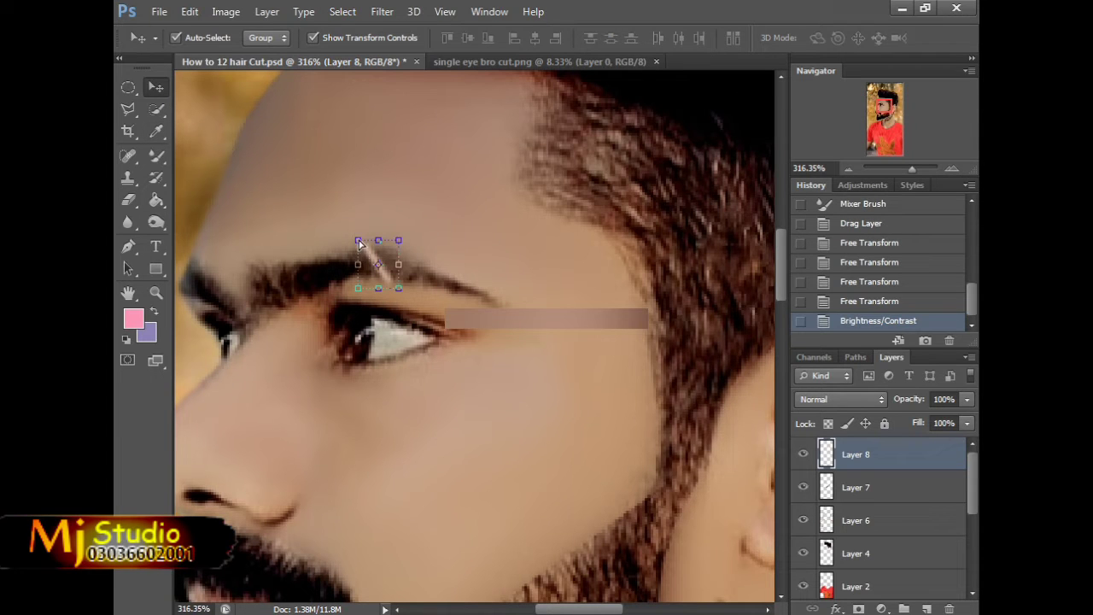
Step: Distort the corners of the eyebrow-cut stroke to change its slant across the brow, and deselect it to check the portrait
click(358, 243)
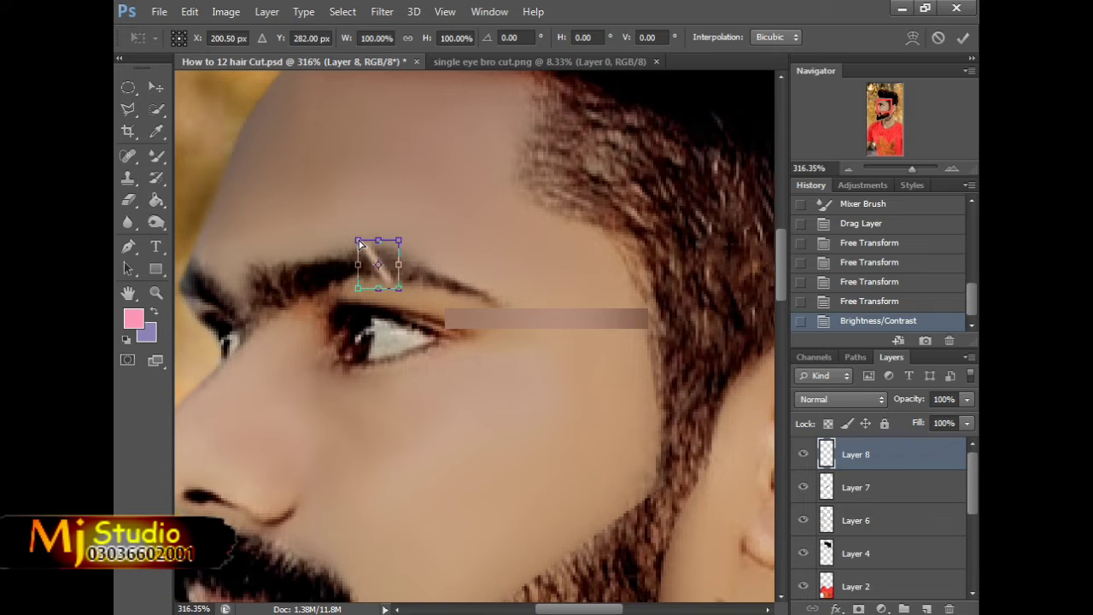
drag(358, 242, 363, 246)
drag(403, 294, 411, 292)
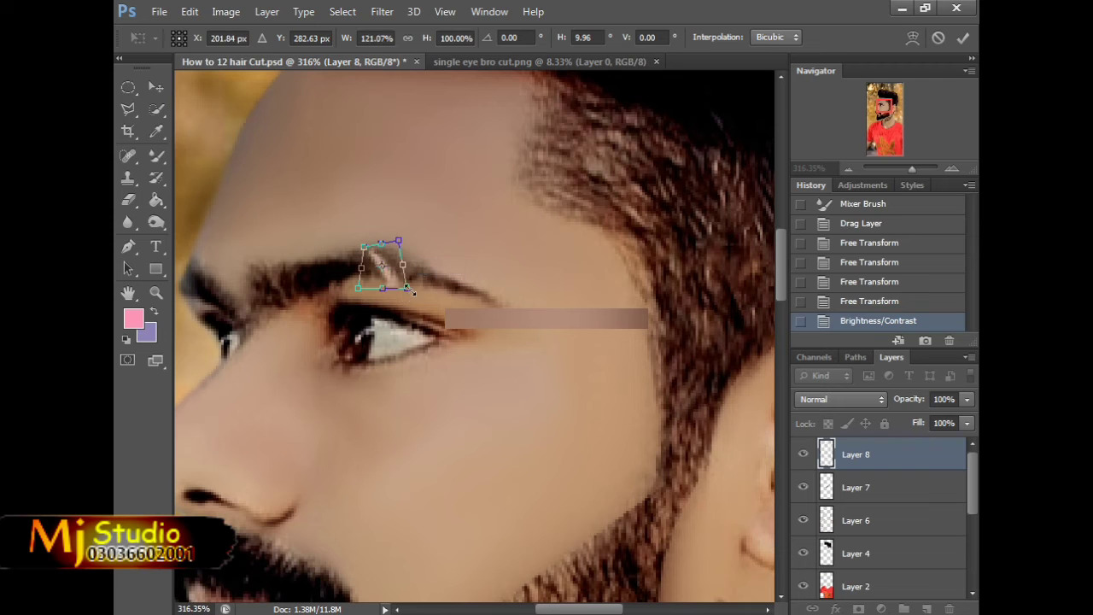
key(Return)
click(344, 192)
scroll(337, 189, down, 5)
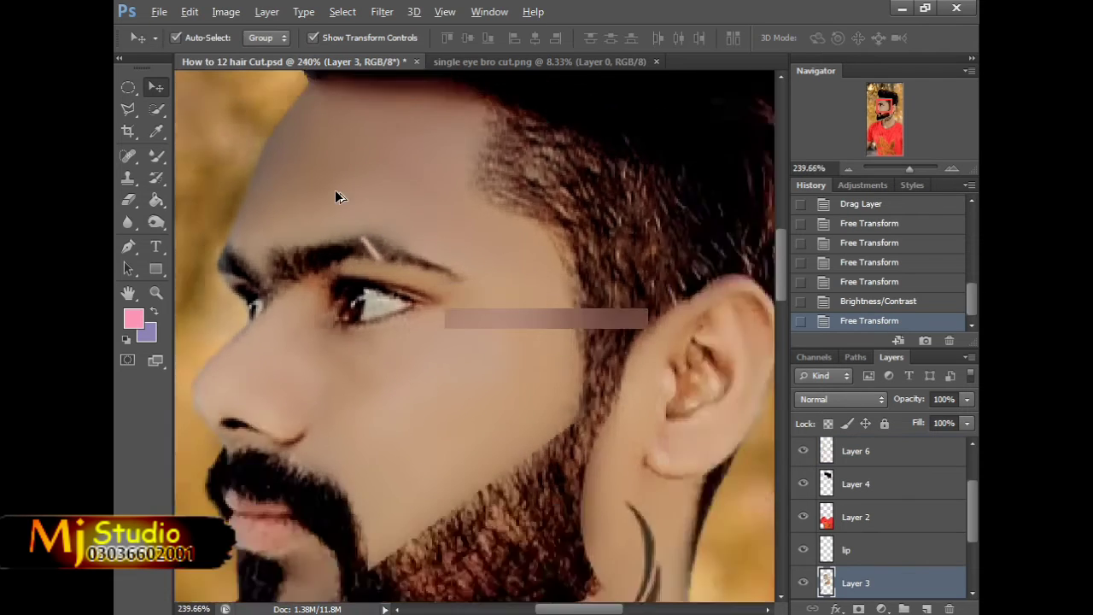
scroll(335, 190, down, 1)
click(612, 227)
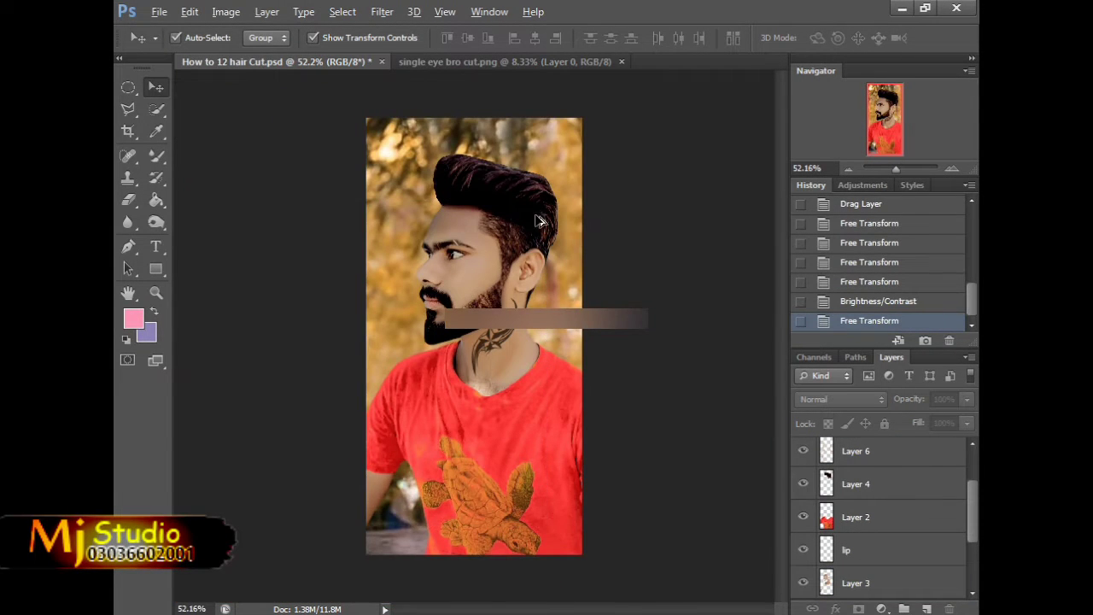
Step: Rotate the eyebrow-cut stroke slightly so it stands steeper across the eyebrow
scroll(478, 227, up, 2)
scroll(452, 214, up, 5)
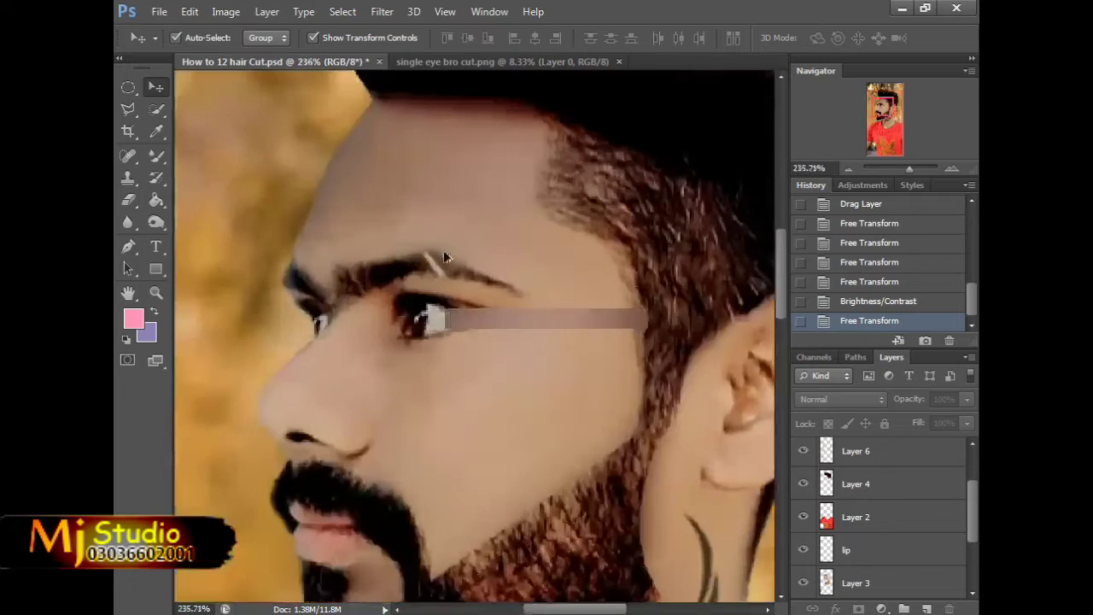
click(440, 275)
mouse_move(480, 231)
mouse_down()
mouse_move(427, 229)
mouse_move(474, 240)
mouse_move(450, 231)
mouse_up()
key(Return)
click(476, 196)
Step: Refine the stroke's transform and position, and nudge it onto the arch of the eyebrow
click(438, 272)
mouse_move(449, 300)
mouse_down()
mouse_move(469, 313)
mouse_move(450, 321)
mouse_move(442, 262)
mouse_move(409, 226)
mouse_move(415, 216)
mouse_move(415, 227)
mouse_up()
key(ctrl+t)
key(Return)
click(463, 280)
key(Return)
click(410, 265)
click(415, 246)
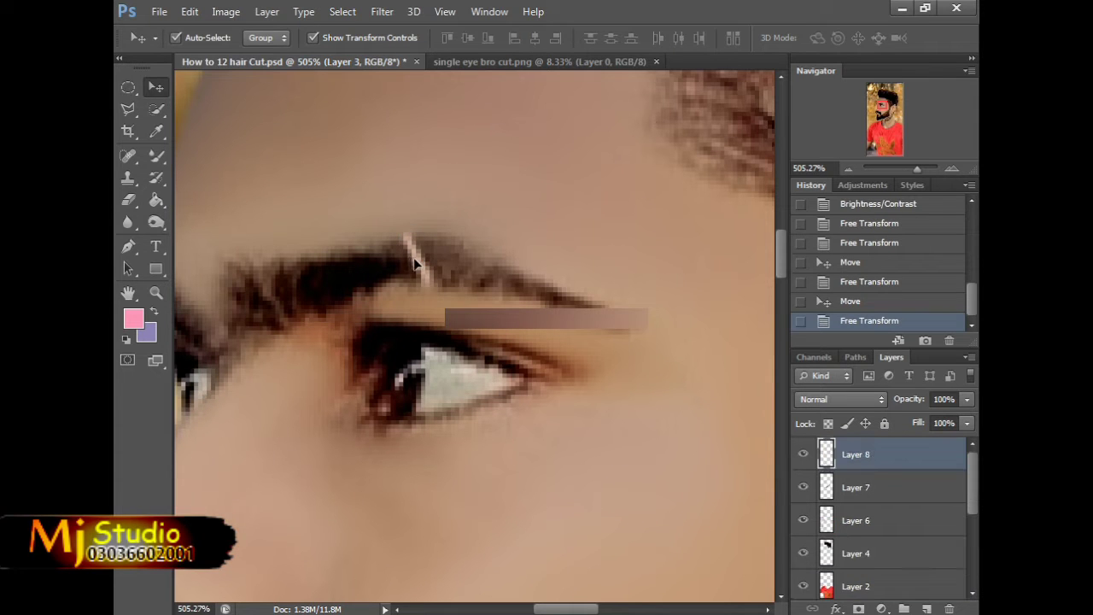
key(Left)
click(492, 192)
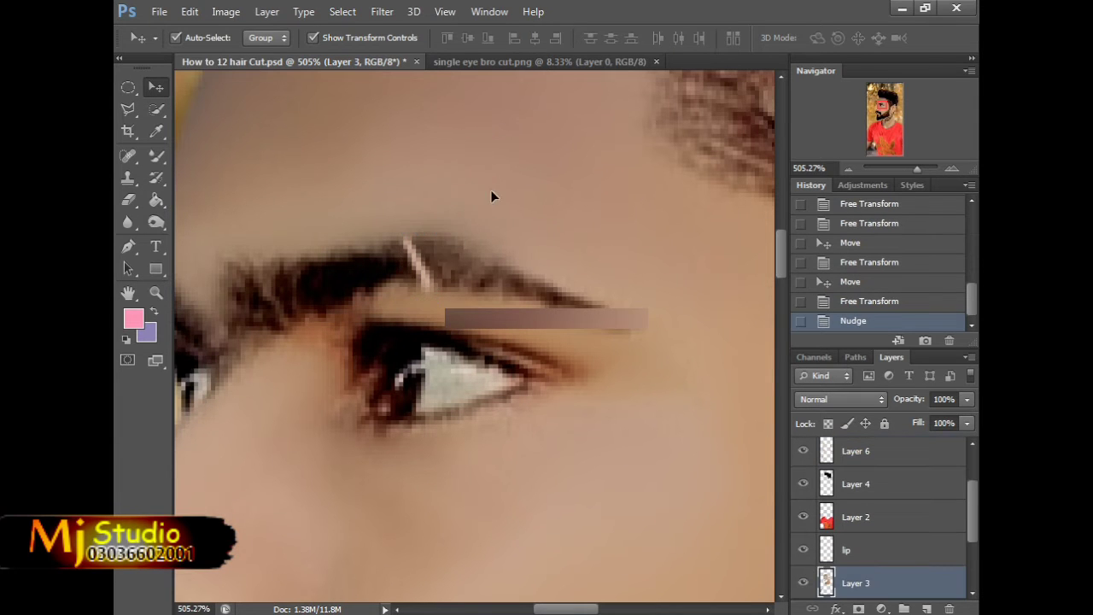
Step: Move the eyebrow-cut stroke slightly outward along the eyebrow and check it against the whole portrait
scroll(255, 191, down, 10)
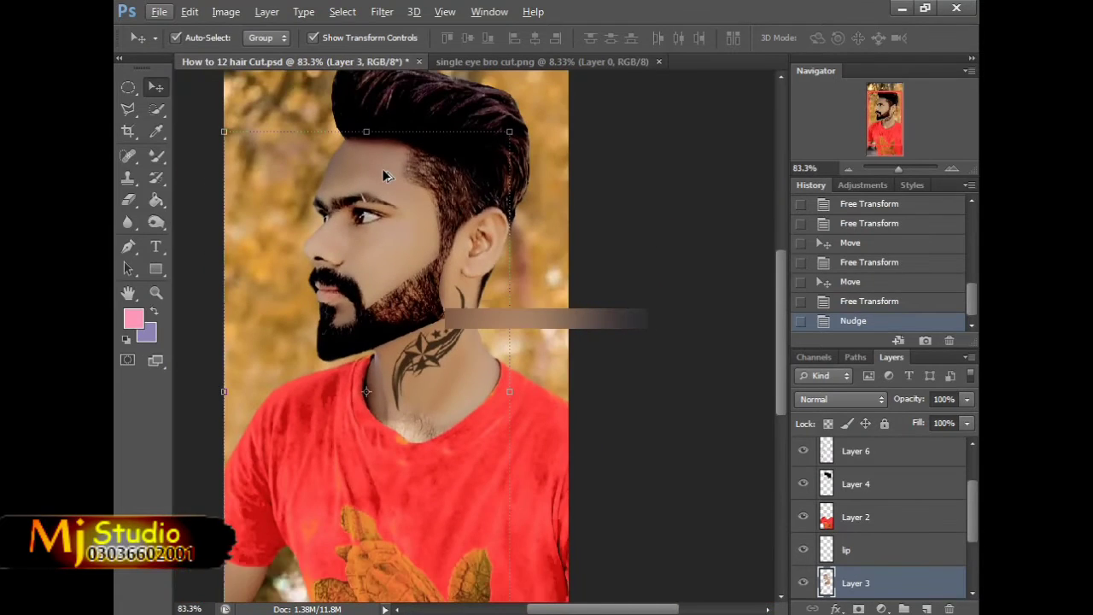
scroll(382, 168, up, 9)
drag(355, 285, 387, 288)
scroll(393, 243, down, 7)
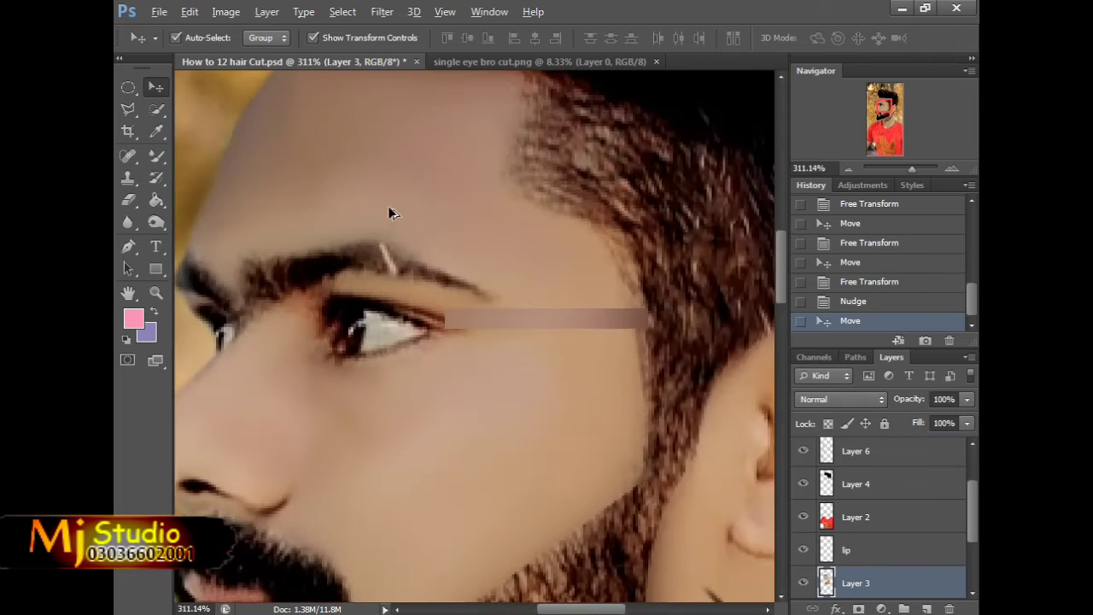
scroll(401, 192, down, 2)
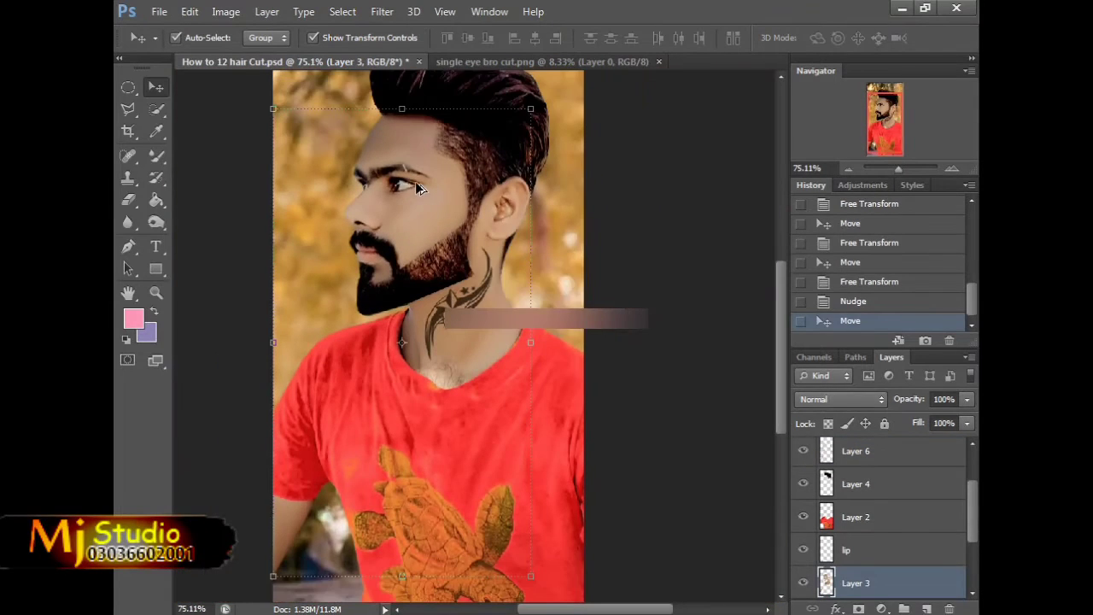
Step: Enlarge the eyebrow-cut stroke so it extends above and below the eyebrow, and rotate it slightly
scroll(406, 175, up, 6)
scroll(404, 182, up, 2)
click(415, 236)
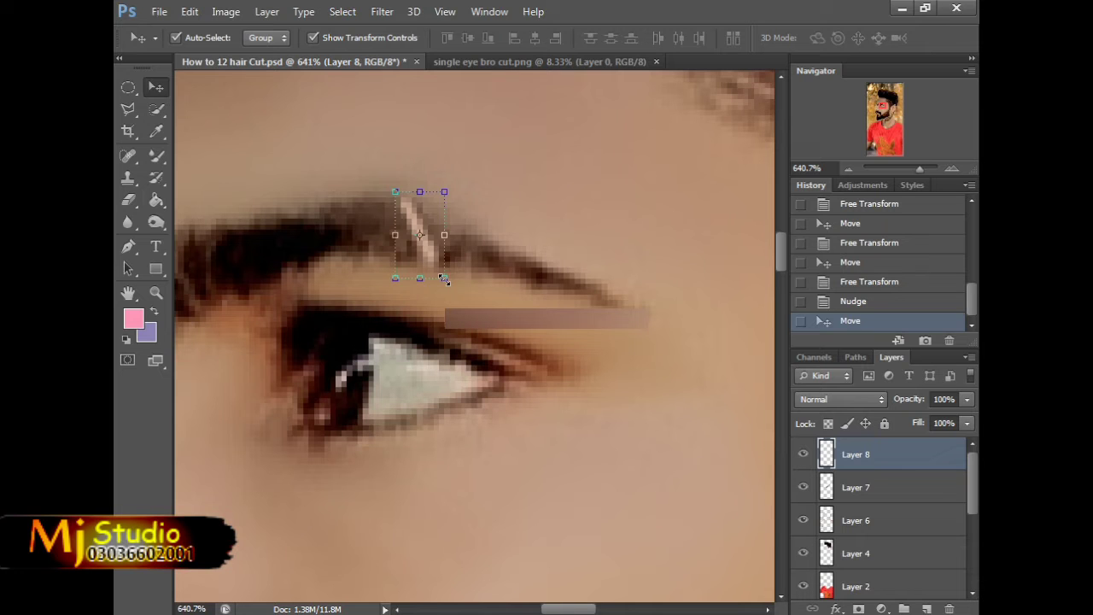
drag(444, 279, 460, 310)
key(Return)
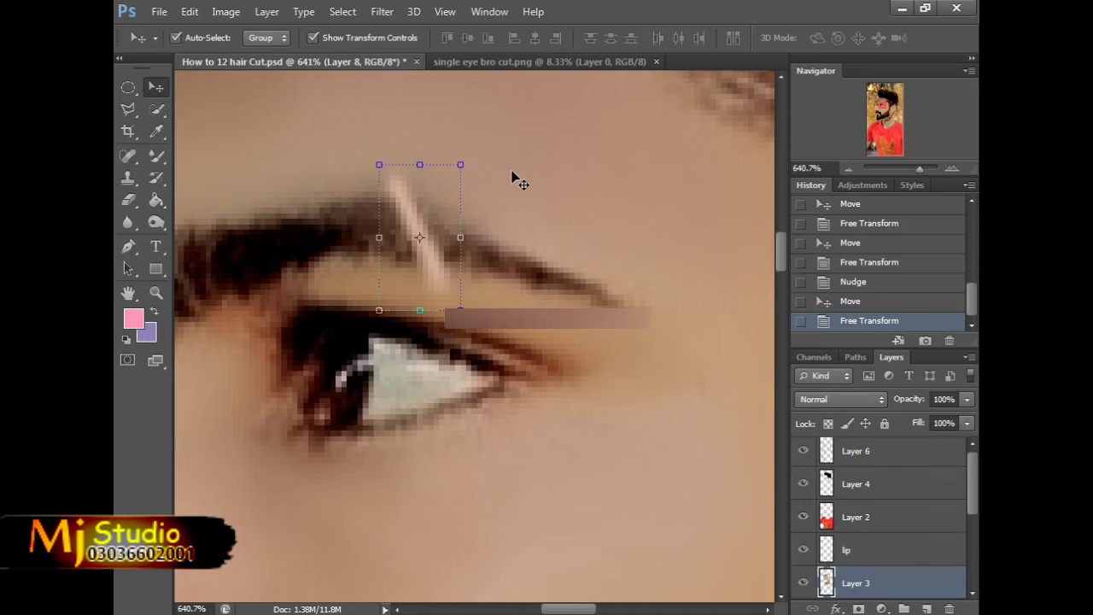
drag(465, 239, 469, 231)
key(Return)
click(208, 122)
Step: Select the areas just below and just above the eyebrow around both stroke ends with the Polygonal Lasso
click(128, 108)
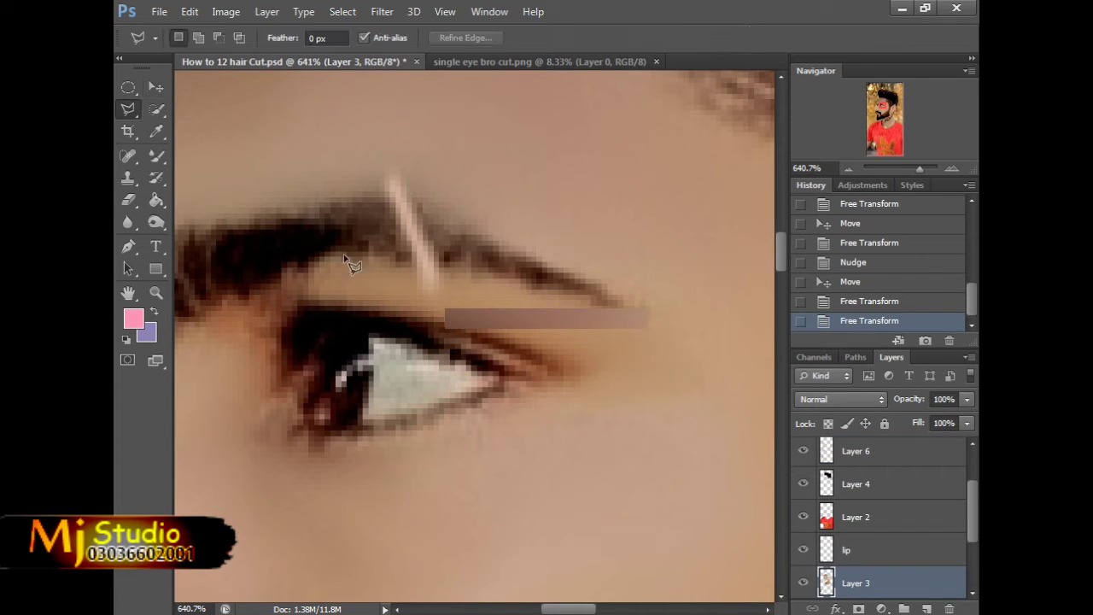
click(388, 258)
click(476, 284)
click(418, 338)
double_click(327, 304)
shift+click(340, 200)
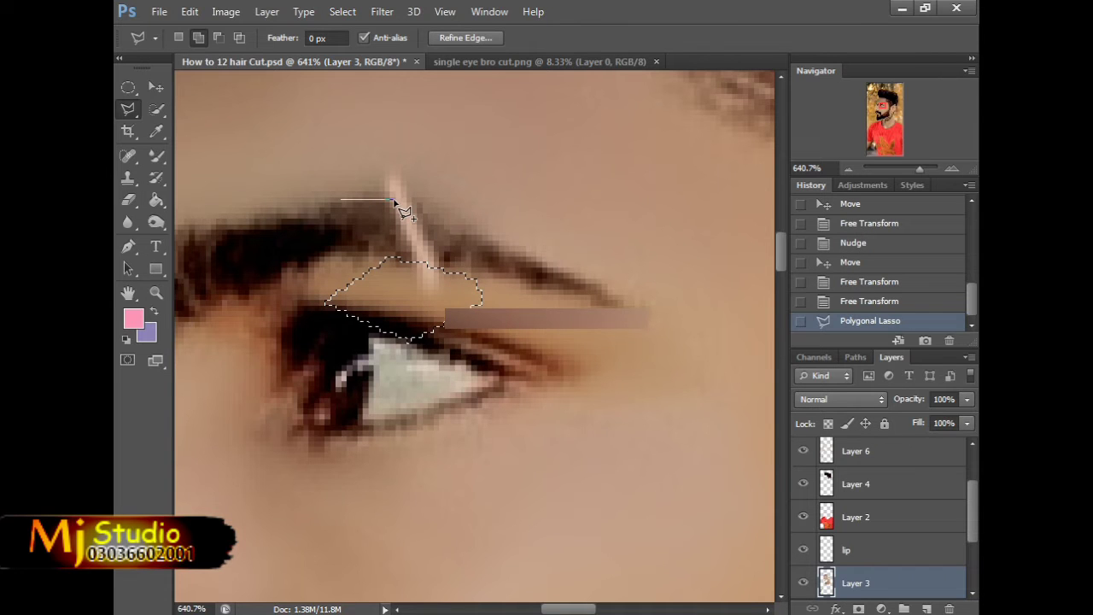
click(510, 216)
double_click(324, 138)
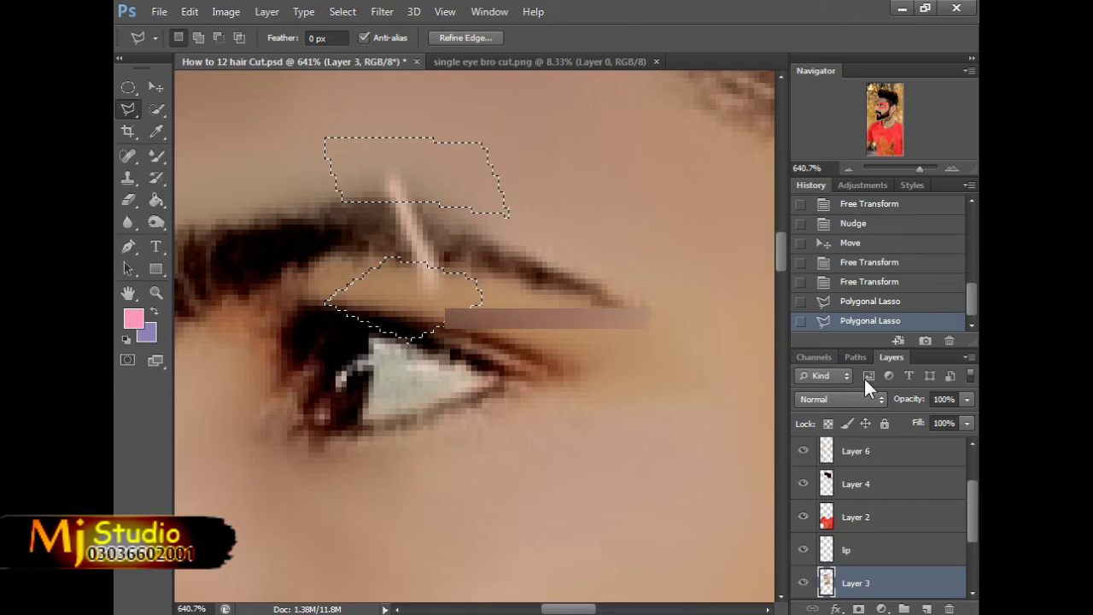
Step: Select the eyebrow-cut layer (Layer 8) and rename it "eyebro cut"
scroll(884, 485, up, 2)
click(886, 457)
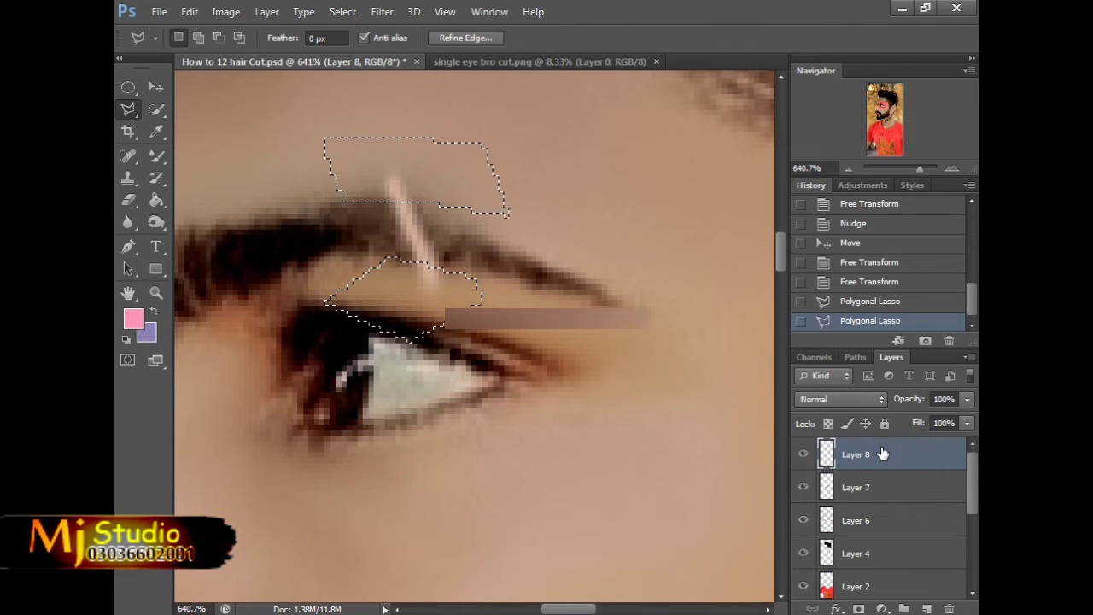
double_click(858, 454)
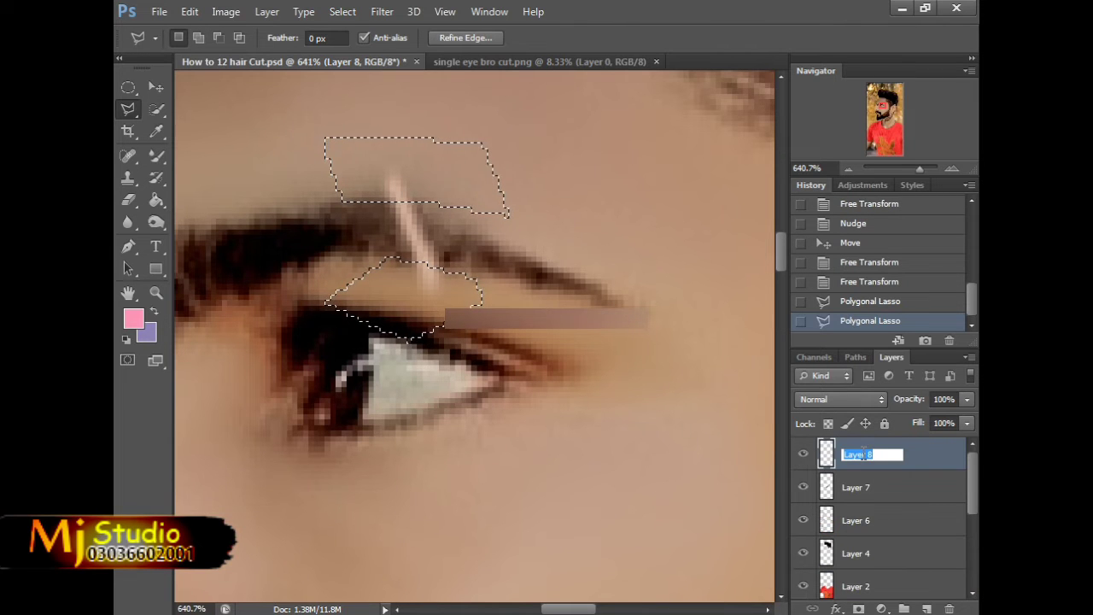
text(eyebro cut)
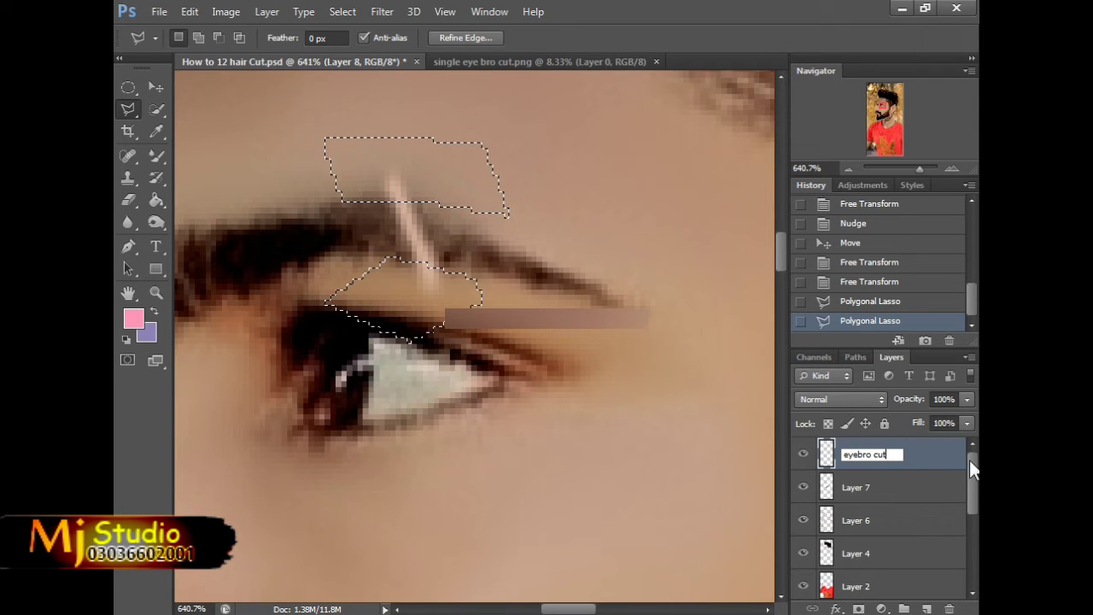
key(Return)
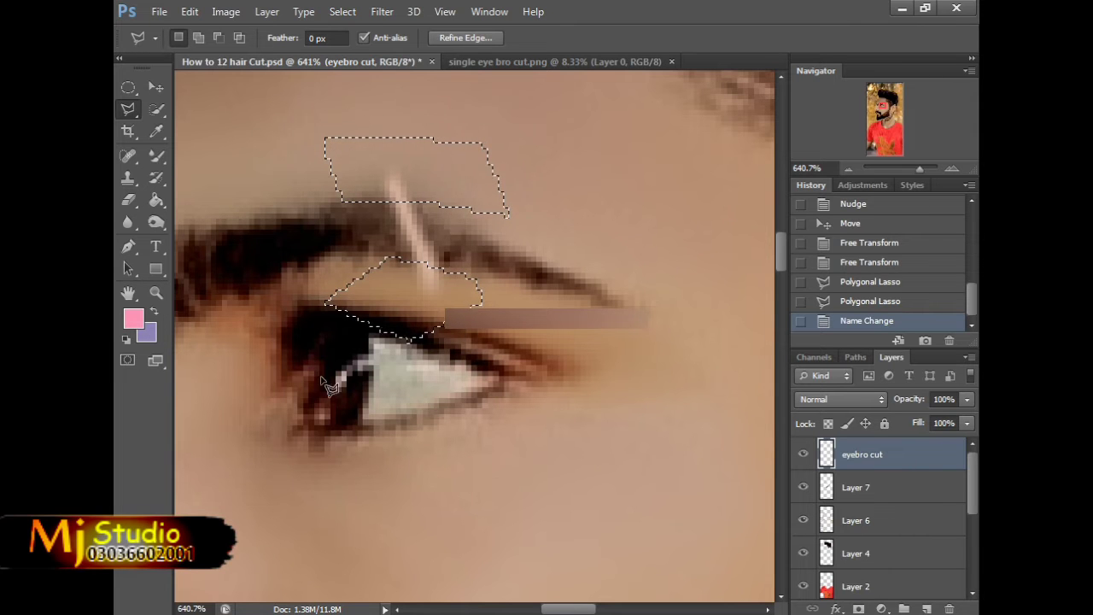
Step: Delete the stroke ends inside the selection, deselect, and check the trimmed cut on the portrait
key(Delete)
key(ctrl+d)
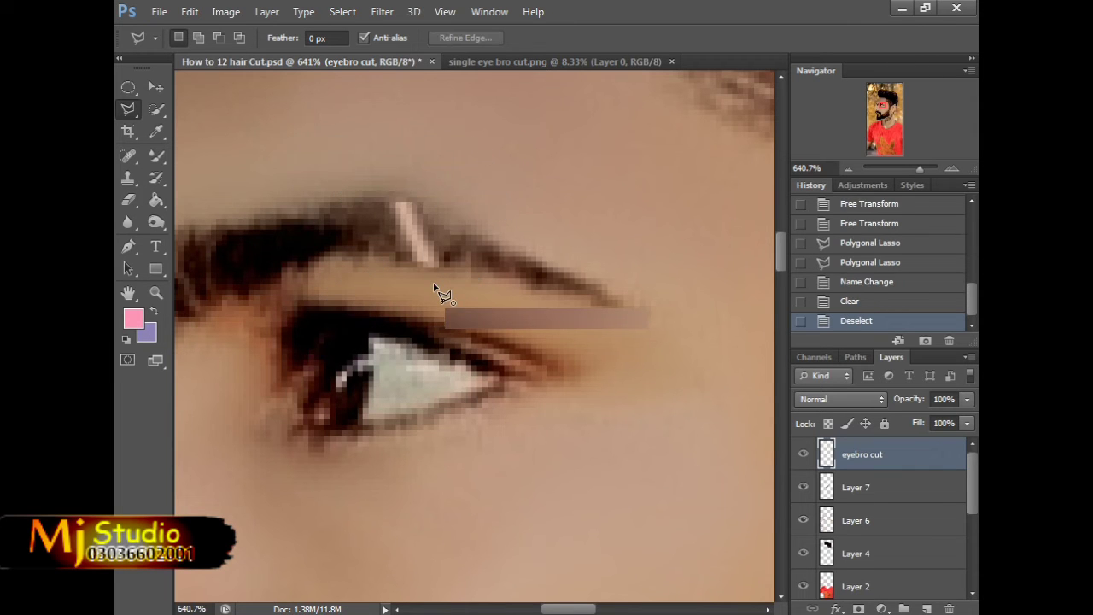
scroll(398, 288, down, 10)
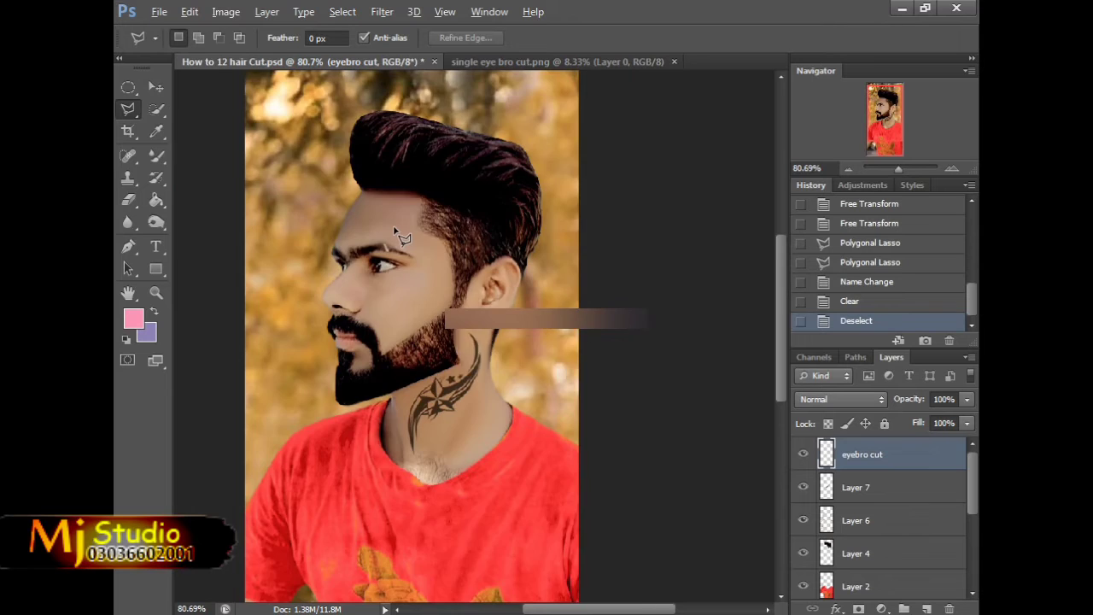
scroll(402, 234, up, 6)
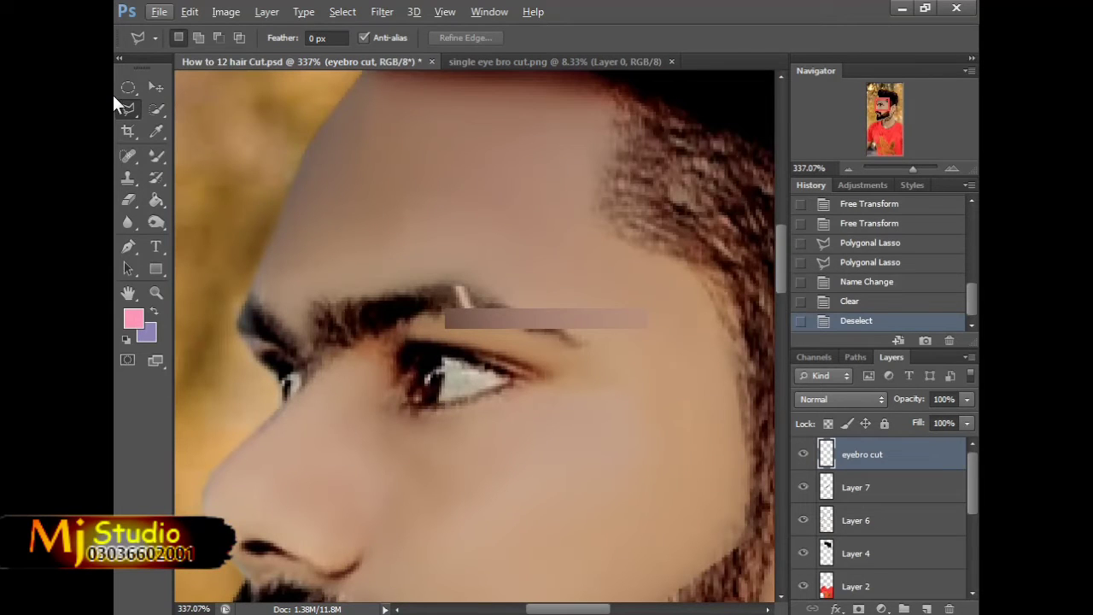
Step: Adjust the trimmed cut with Free Transform and nudge it into line with the eyebrow
click(166, 83)
drag(466, 285, 466, 279)
key(Return)
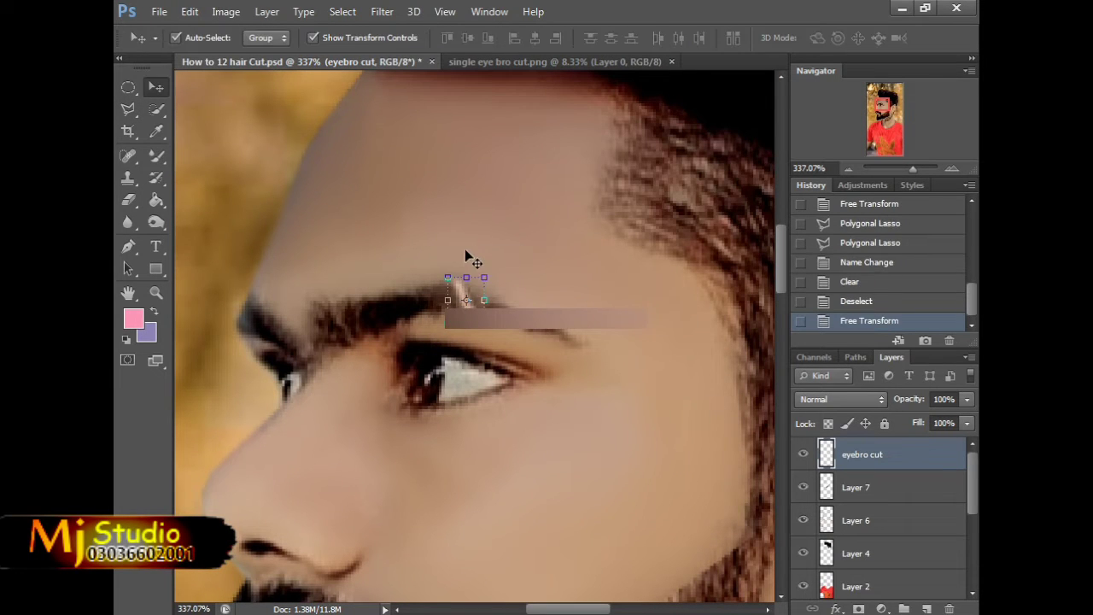
click(475, 271)
click(468, 290)
key(Up)
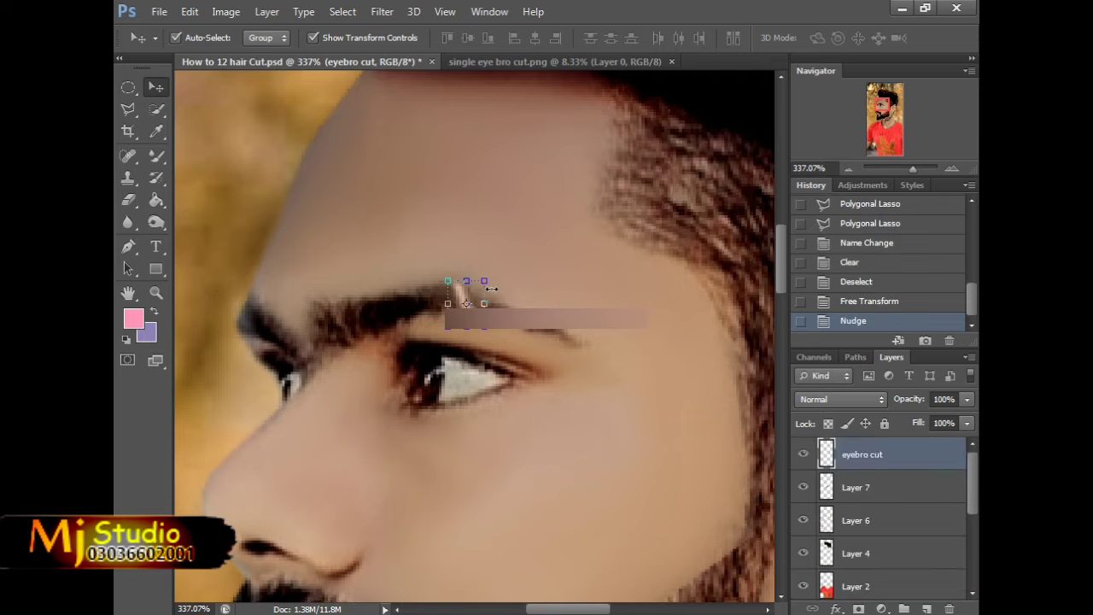
click(481, 225)
Step: Duplicate the eyebro cut layer and rotate the copy so it crosses the first cut like an X
scroll(326, 239, up, 3)
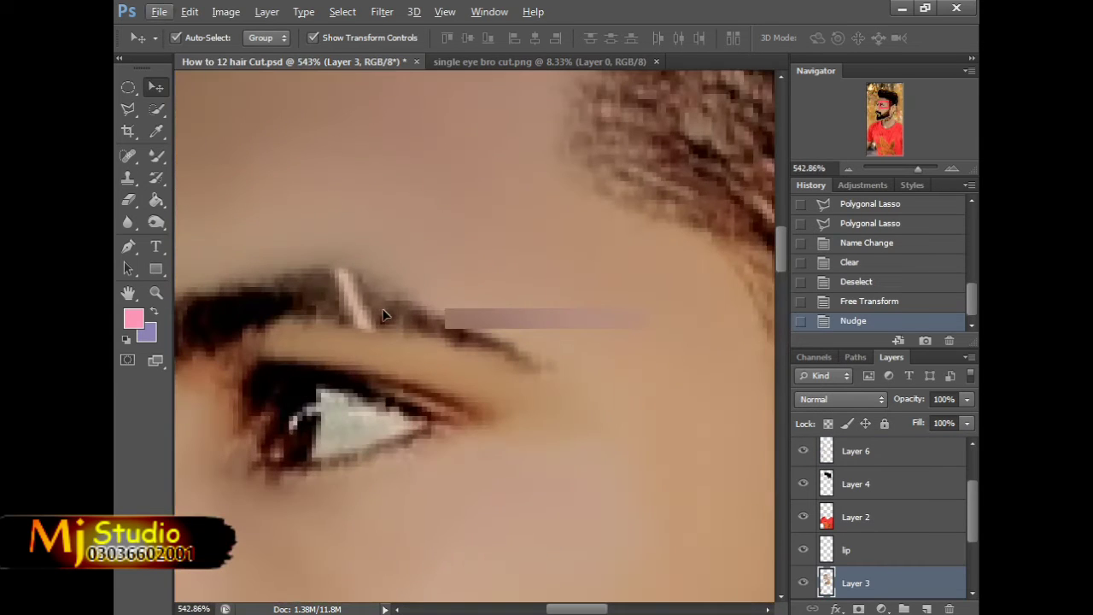
click(373, 316)
click(368, 312)
scroll(421, 213, down, 2)
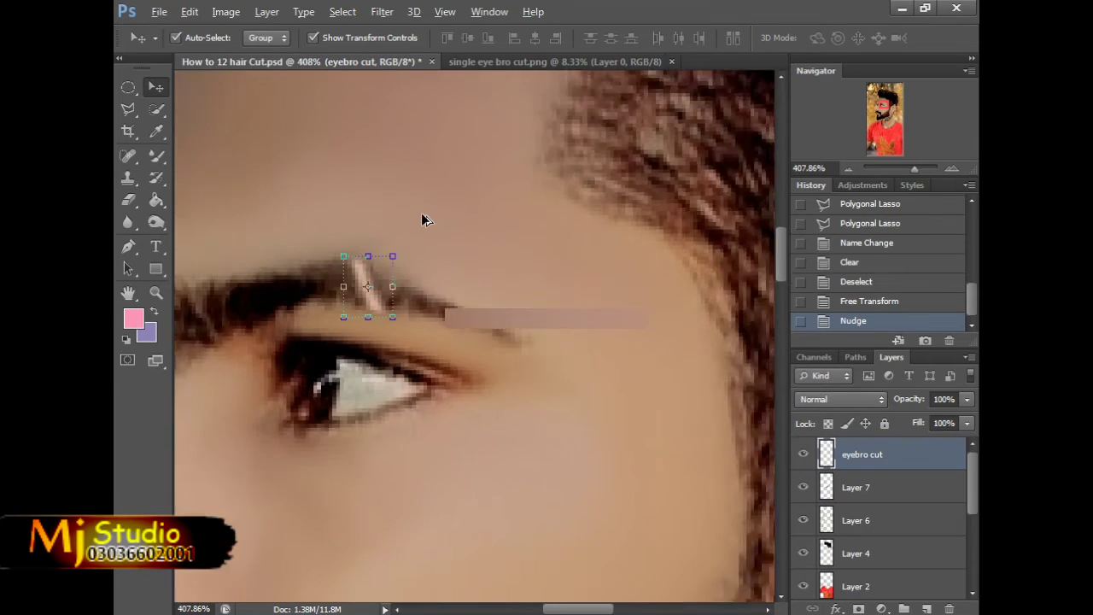
key(ctrl+j)
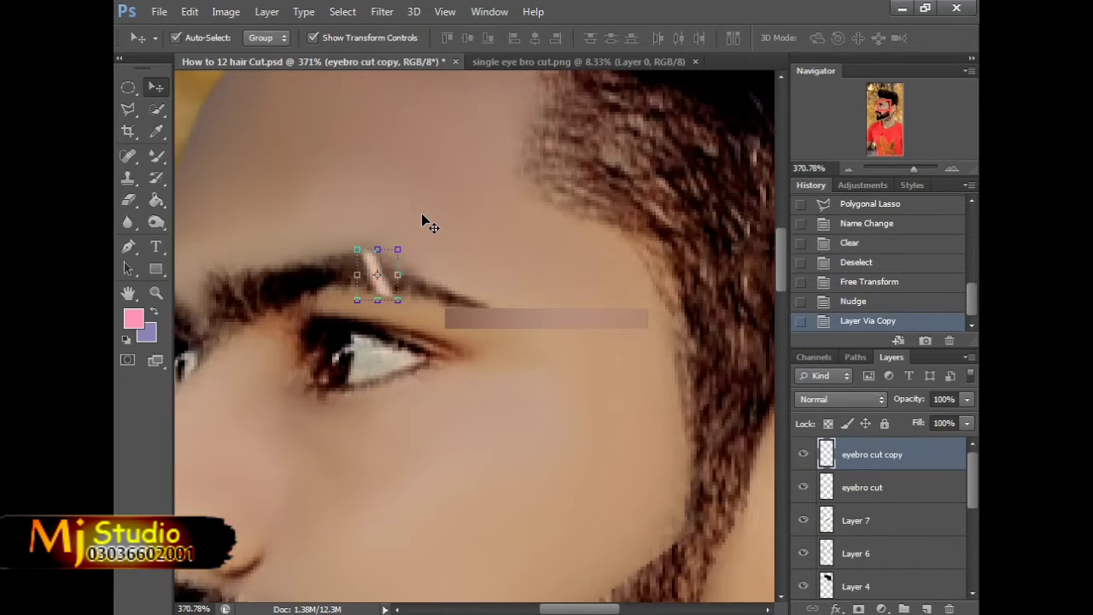
drag(407, 231, 441, 266)
key(Return)
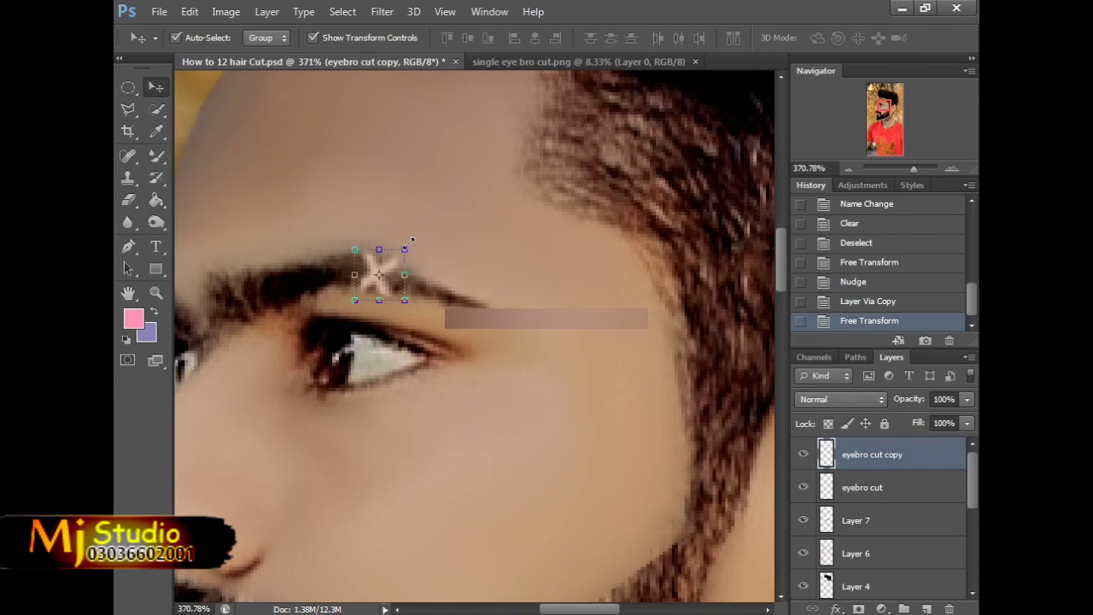
Step: Stretch the copied cut into a long thin line and move it over the eyebrow
scroll(418, 250, down, 2)
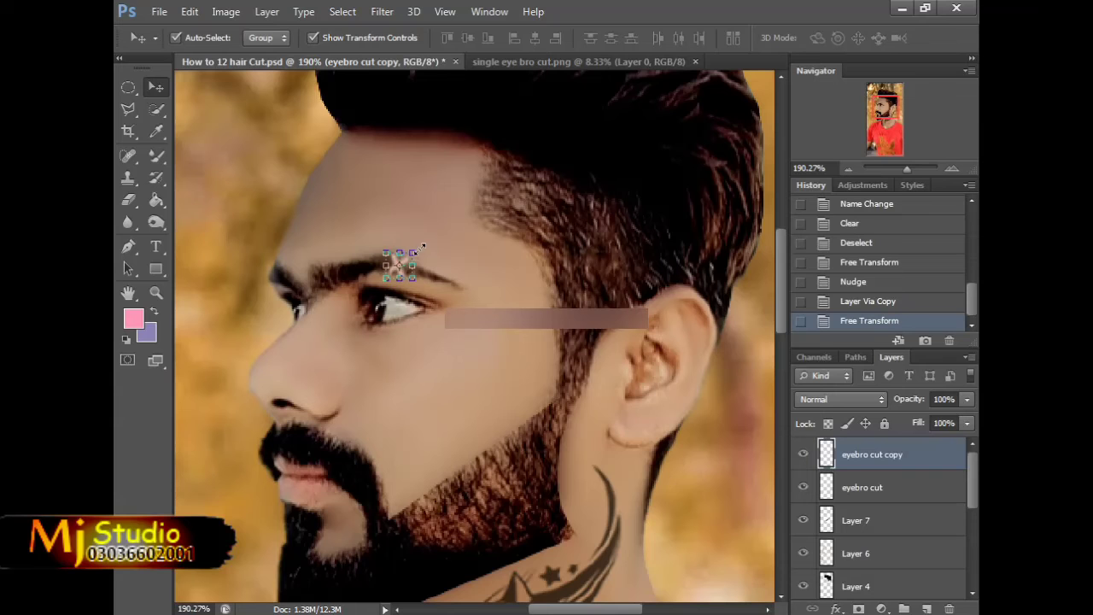
drag(414, 248, 680, 370)
key(Escape)
key(Return)
mouse_move(589, 383)
mouse_down()
mouse_move(572, 218)
mouse_move(561, 256)
mouse_up()
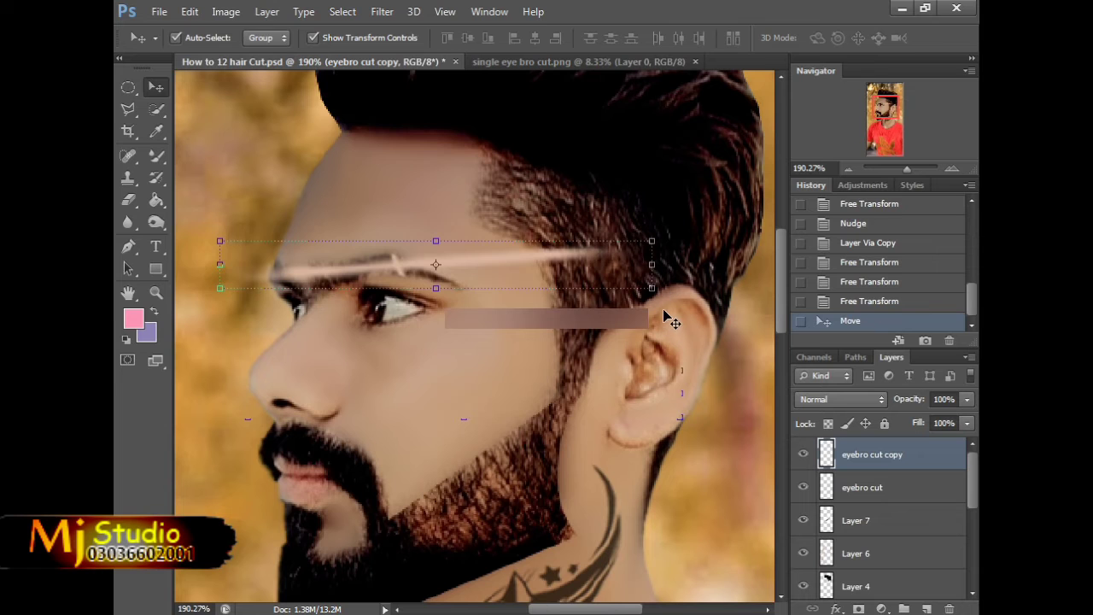
Step: Rotate the long line to a diagonal, make it thinner, and position it crossing the first eyebrow cut
key(ctrl+t)
drag(664, 316, 673, 175)
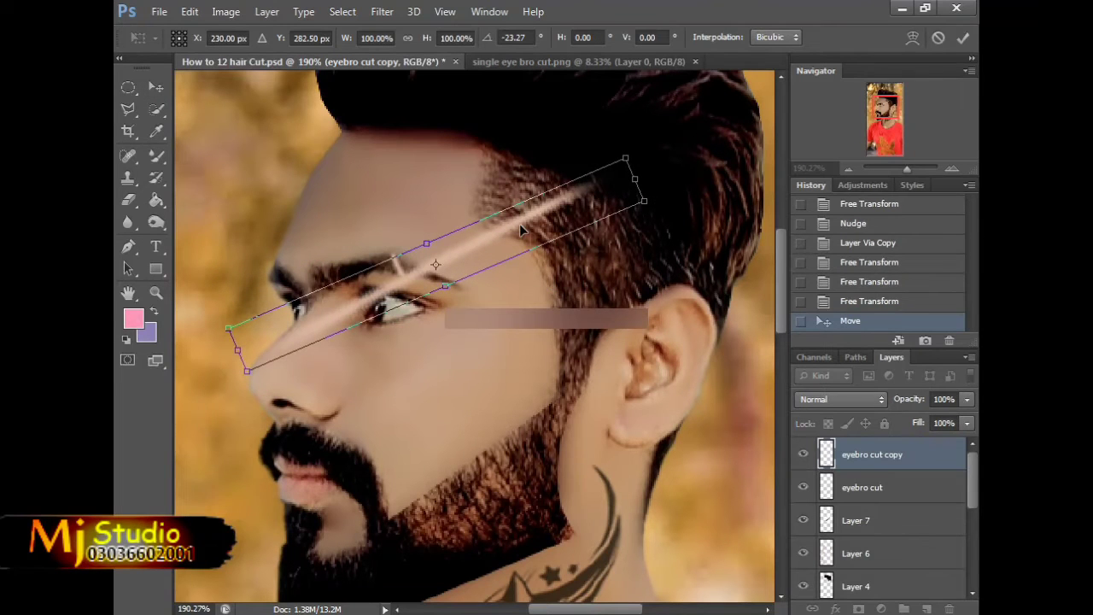
mouse_move(521, 229)
mouse_down()
mouse_move(456, 234)
mouse_move(433, 256)
mouse_up()
mouse_move(535, 185)
mouse_down()
mouse_move(588, 170)
mouse_move(597, 202)
mouse_move(580, 188)
mouse_up()
key(Return)
drag(519, 222, 522, 209)
key(Right)
key(Right)
key(Right)
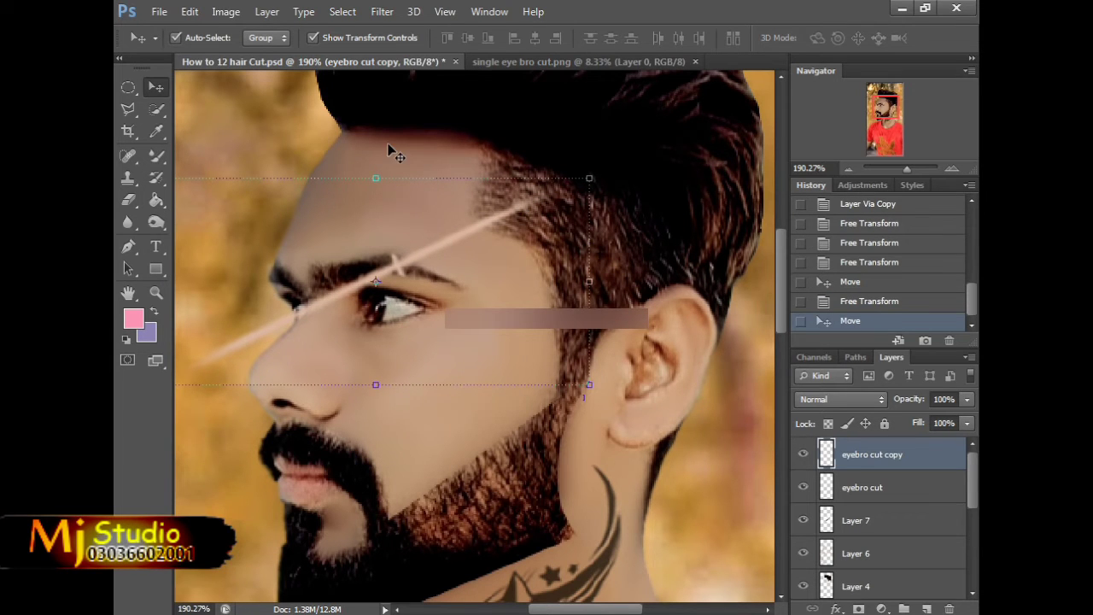
Step: Outline the bare skin around the brow and up to the hairline with the Polygonal Lasso, delete the diagonal line there from eyebro cut copy, and deselect
click(388, 147)
scroll(402, 255, up, 6)
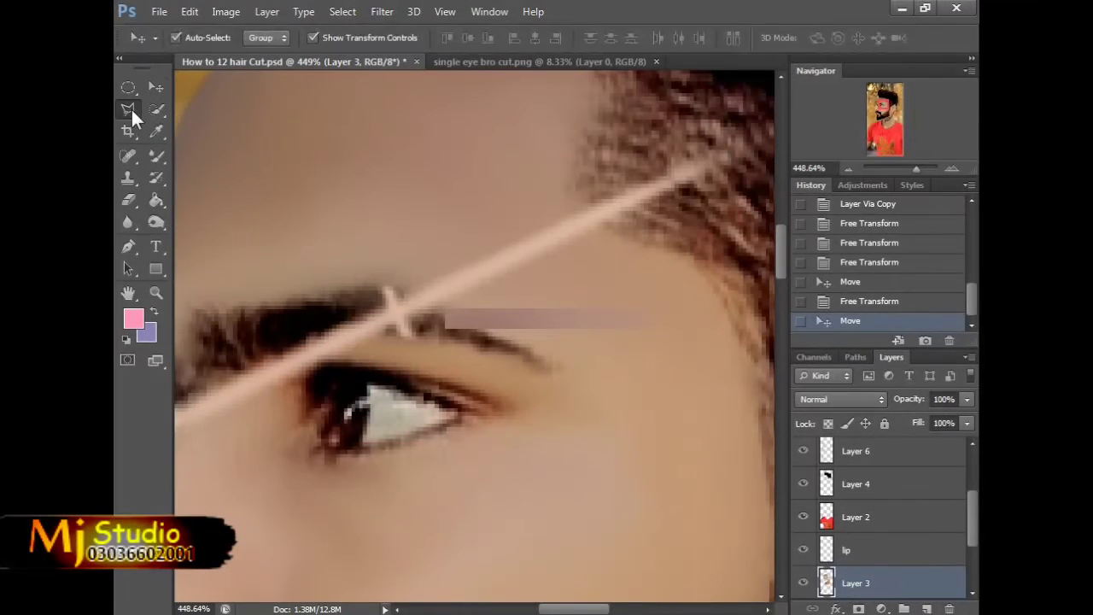
click(130, 108)
click(386, 286)
click(441, 311)
click(518, 344)
click(522, 366)
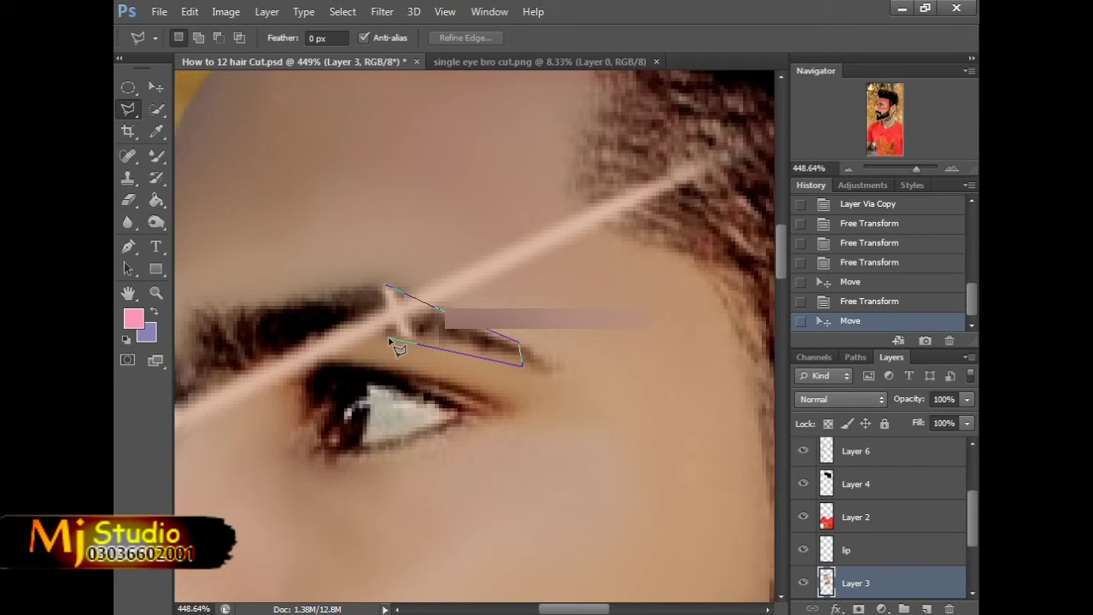
click(336, 331)
drag(288, 344, 465, 307)
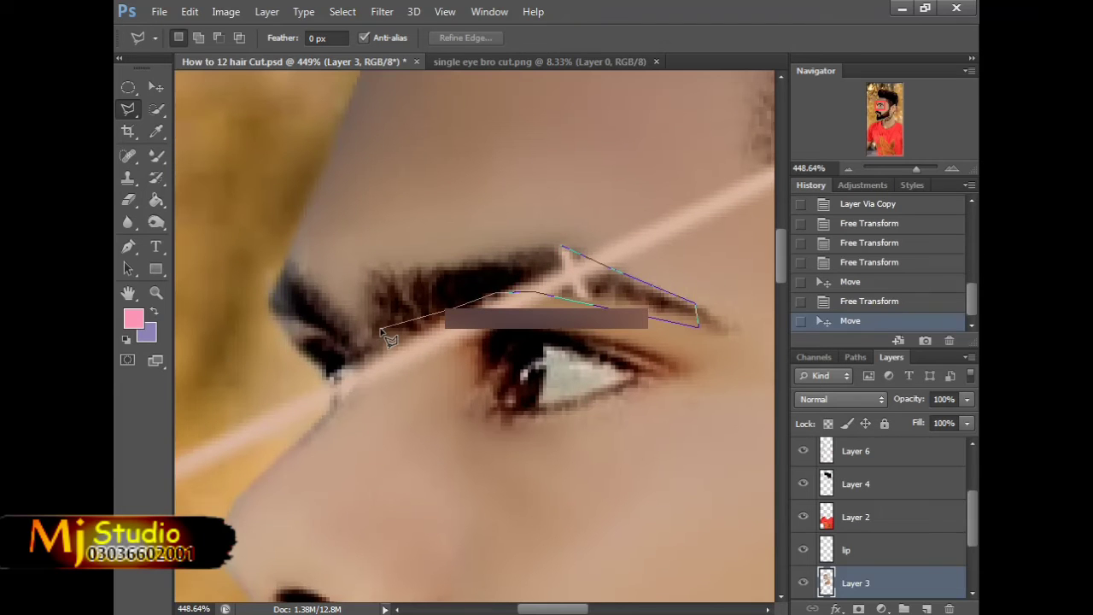
scroll(381, 332, down, 3)
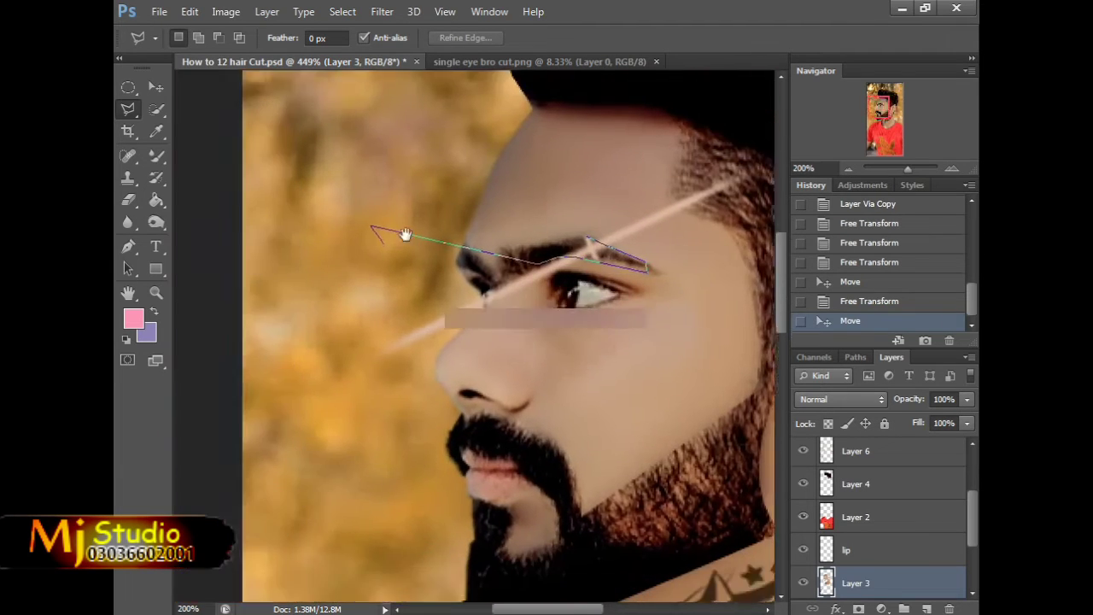
click(276, 244)
click(276, 438)
click(615, 373)
scroll(615, 373, up, 2)
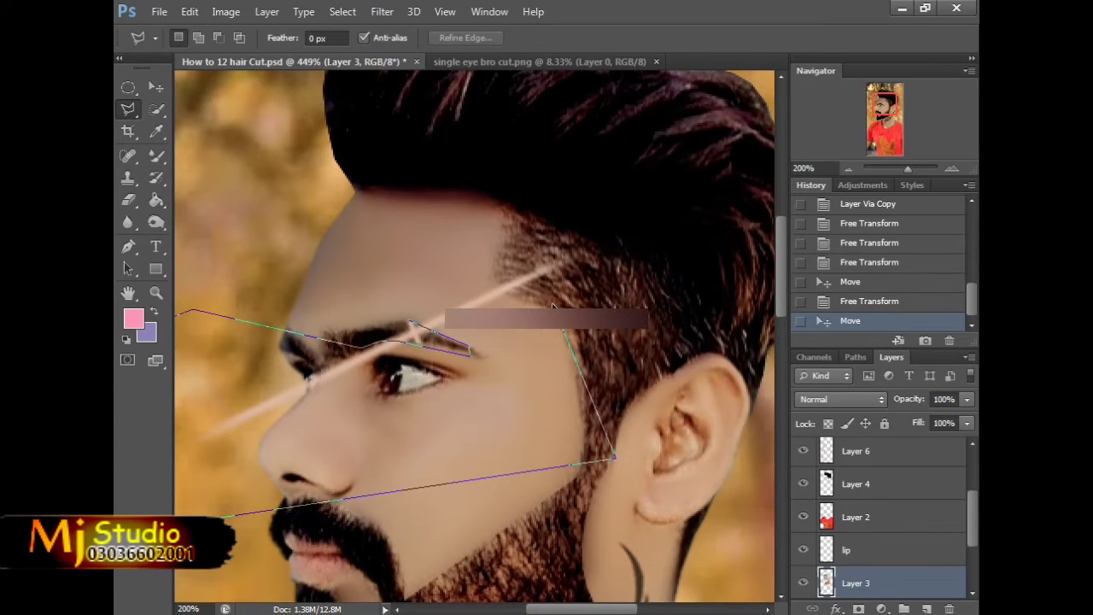
click(493, 293)
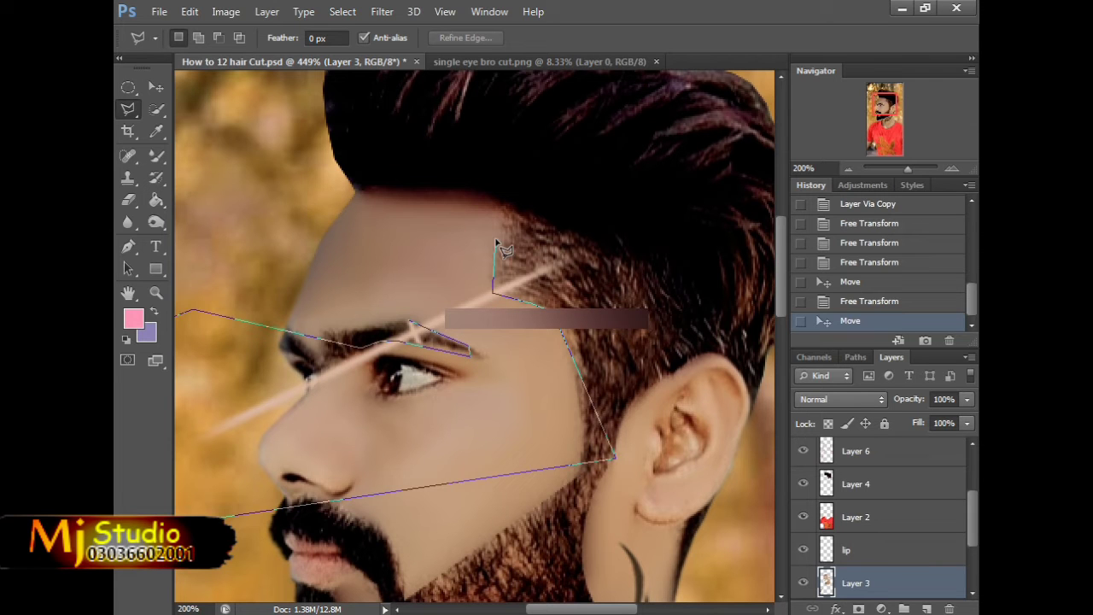
click(502, 229)
click(438, 227)
double_click(360, 275)
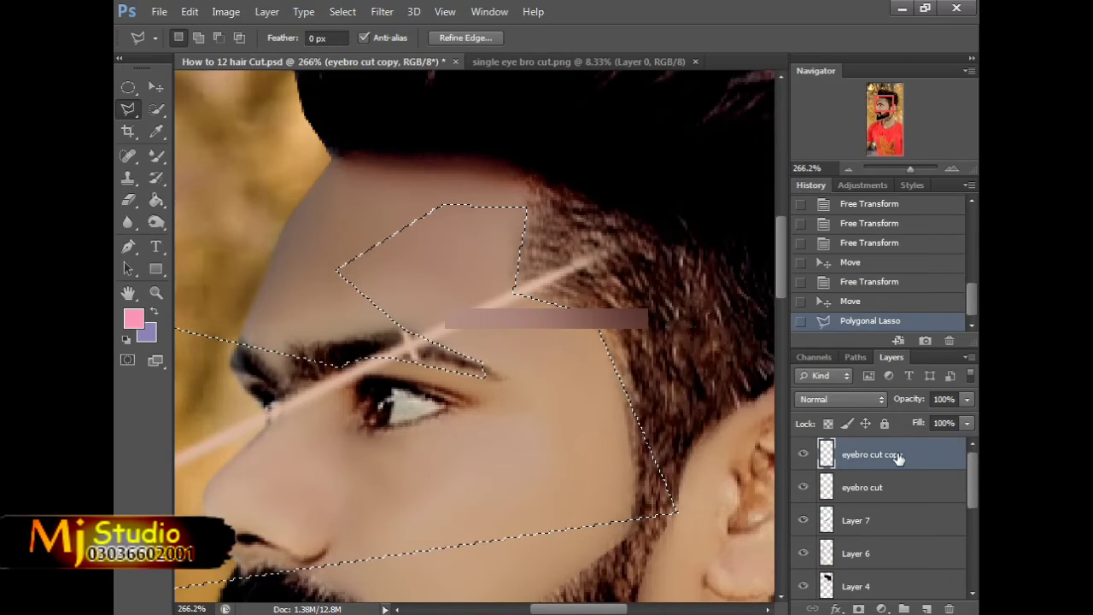
key(Delete)
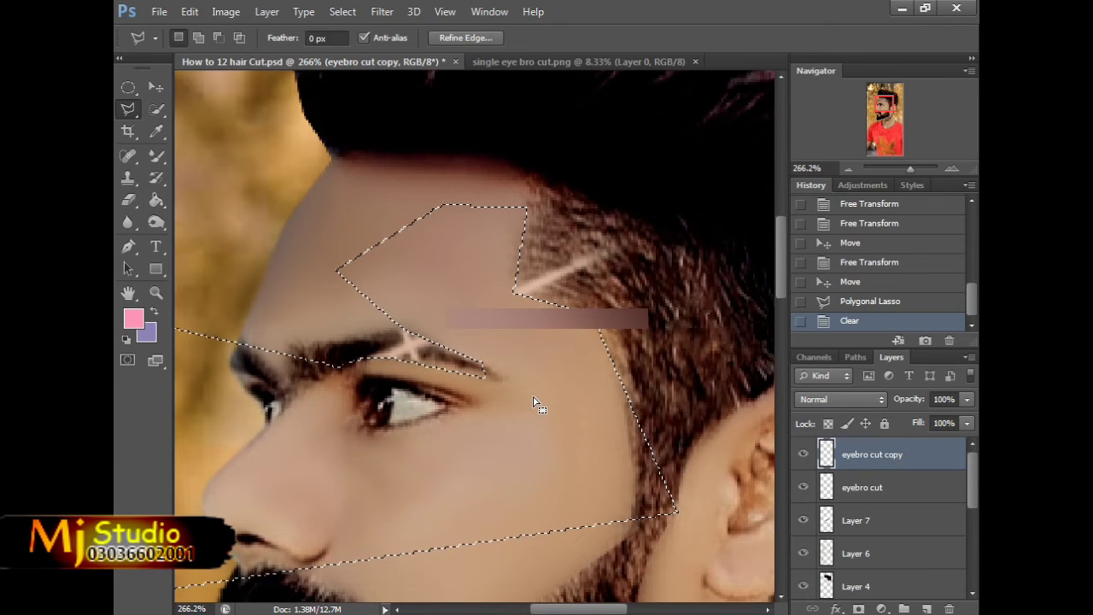
key(ctrl+d)
click(533, 397)
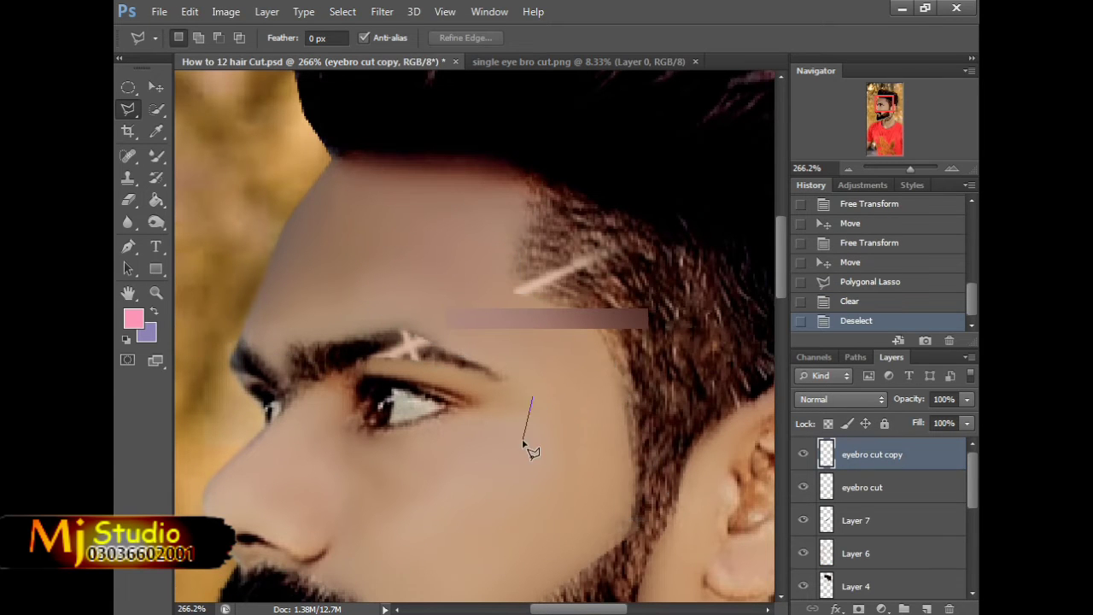
double_click(483, 408)
Step: Resize the trimmed eyebro cut copy layer slightly with Free Transform
scroll(483, 408, down, 8)
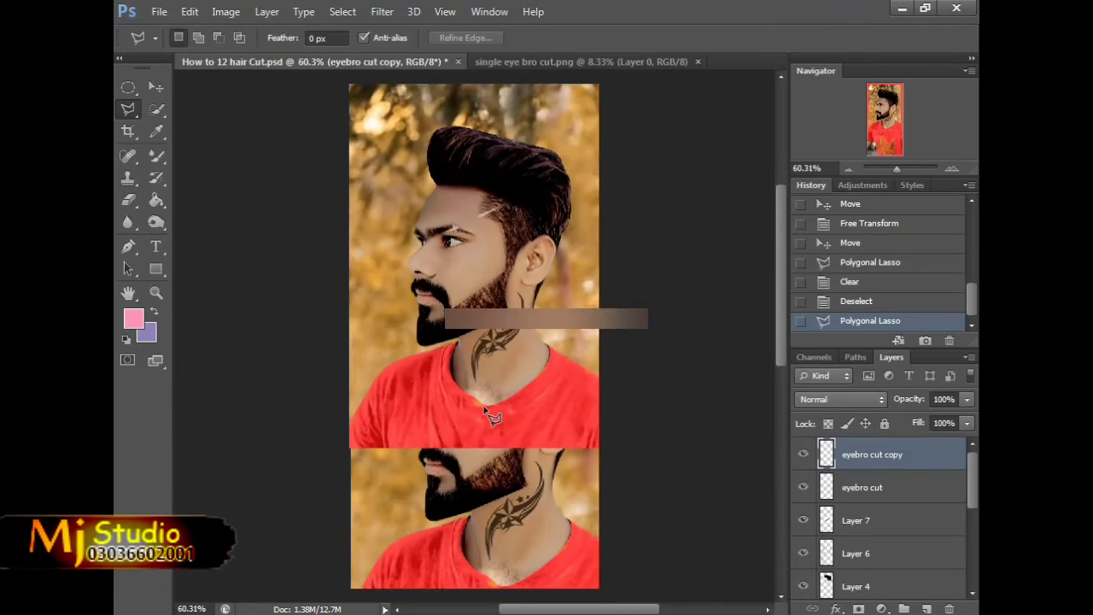
scroll(494, 416, down, 1)
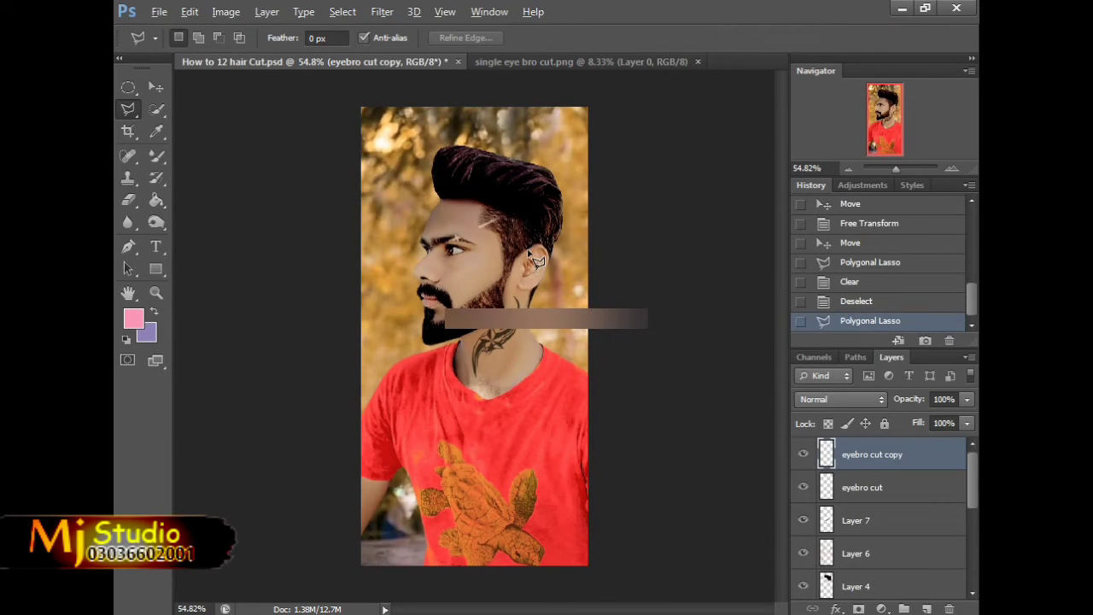
scroll(468, 214, up, 10)
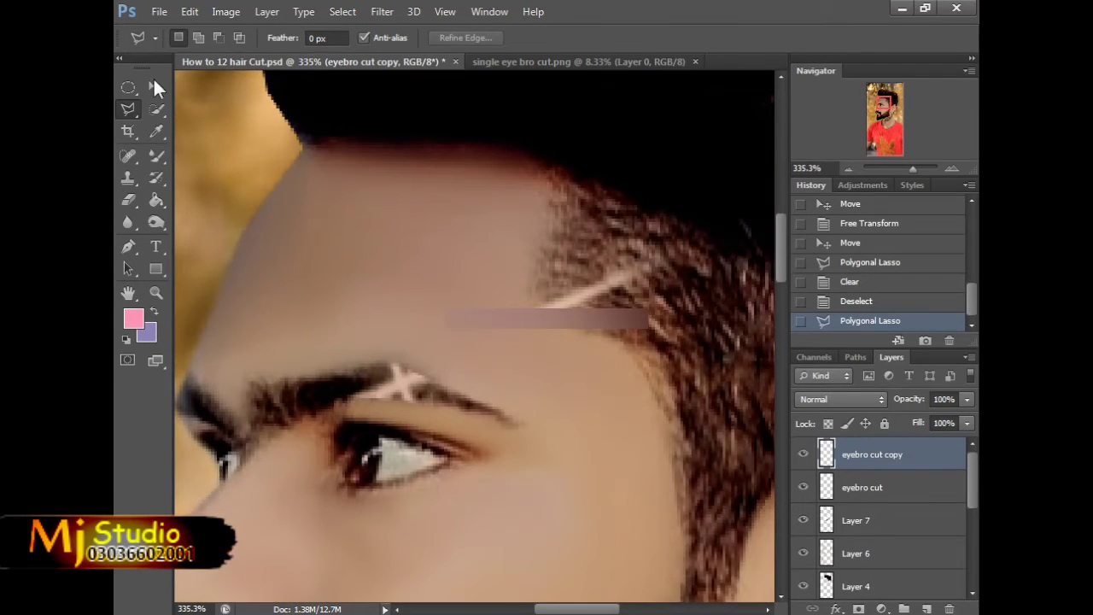
click(154, 84)
drag(324, 236, 343, 247)
key(Return)
Step: Try nudging the eyebro cut copy layer up slightly and undo the nudge
click(349, 367)
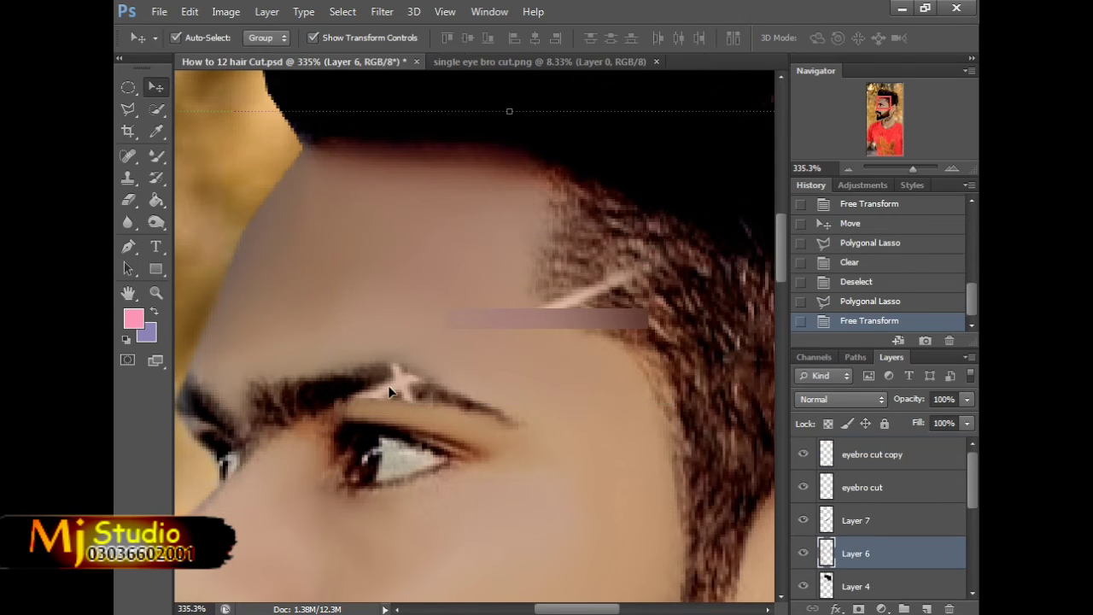
click(480, 395)
key(Up)
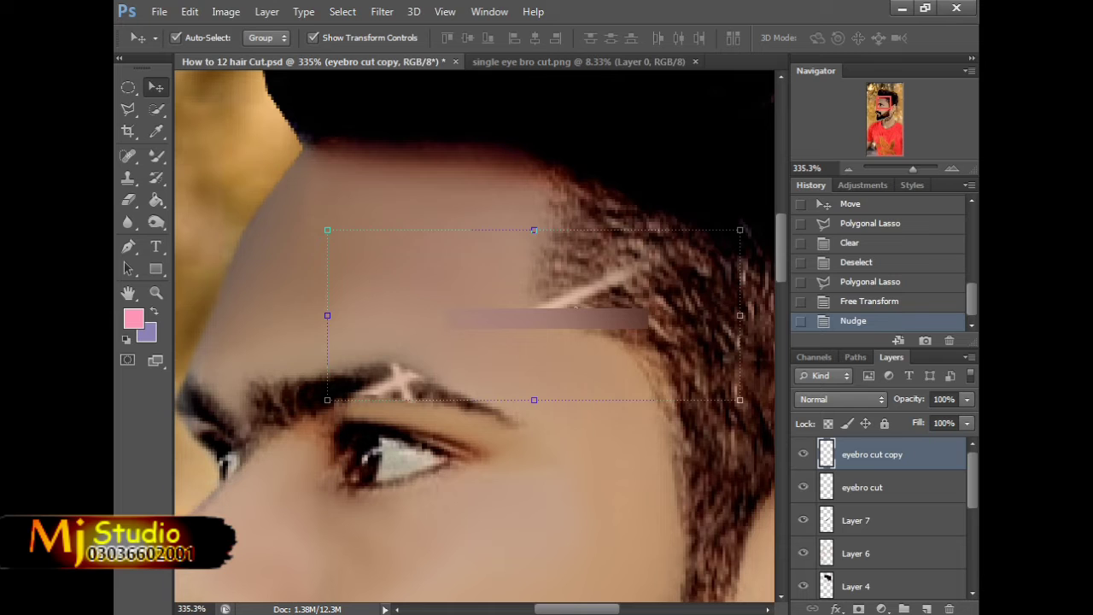
click(860, 302)
click(233, 182)
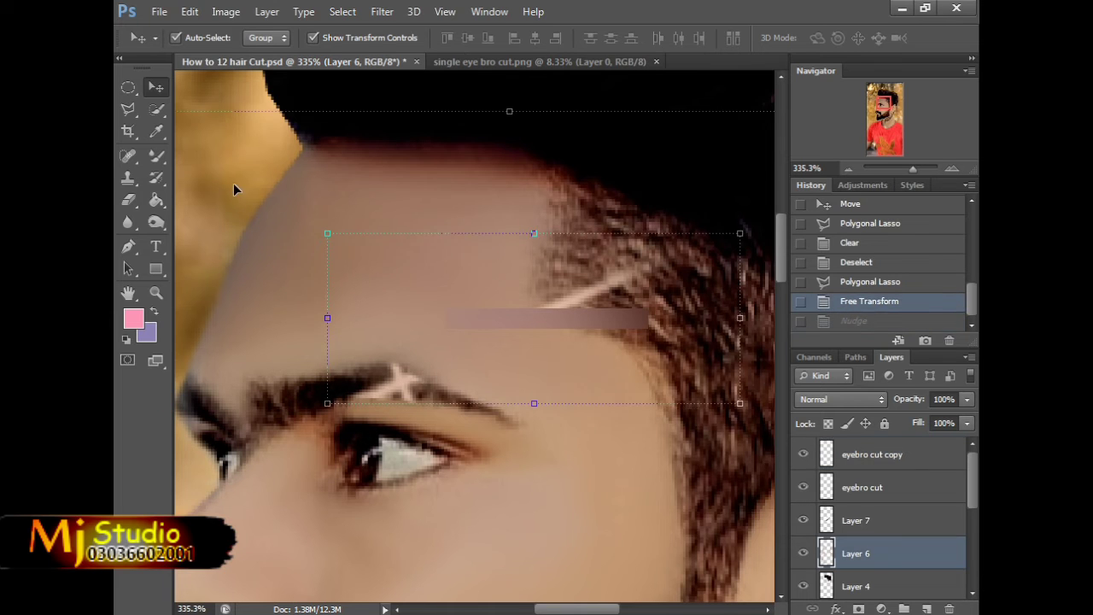
Step: Lasso the area around the eyebrow and copy that part of eyebro cut copy to a new layer
click(128, 108)
click(419, 322)
click(288, 410)
click(376, 480)
click(515, 399)
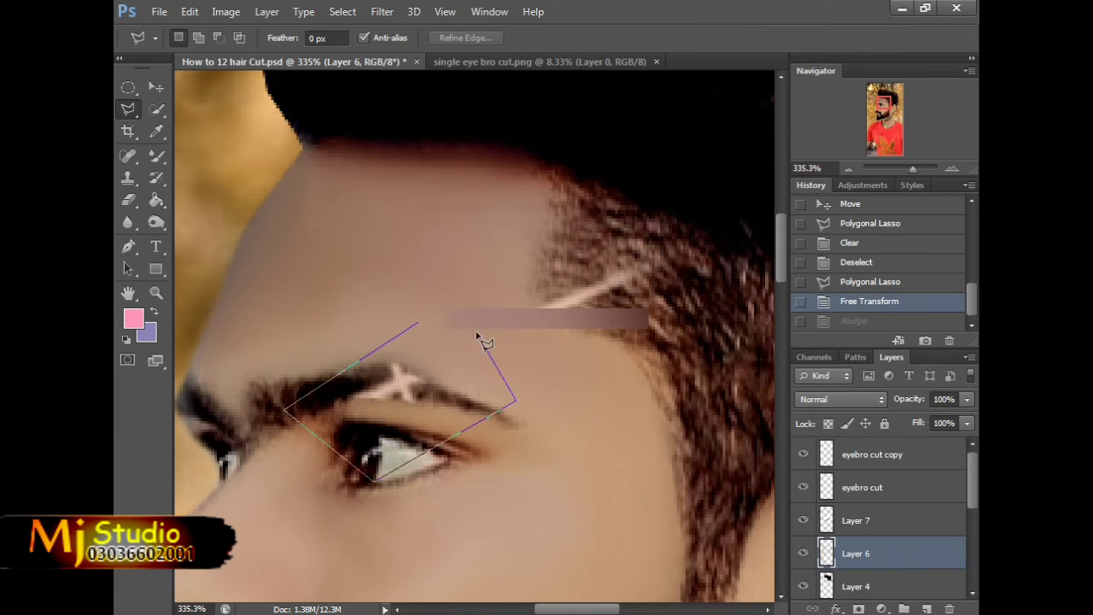
double_click(474, 330)
click(891, 456)
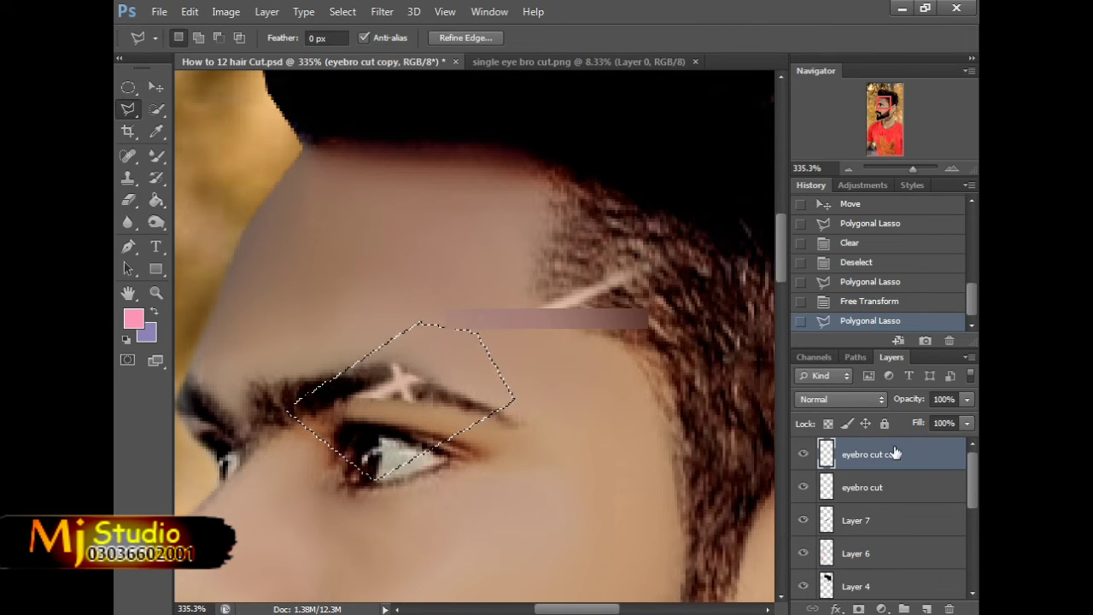
key(ctrl+j)
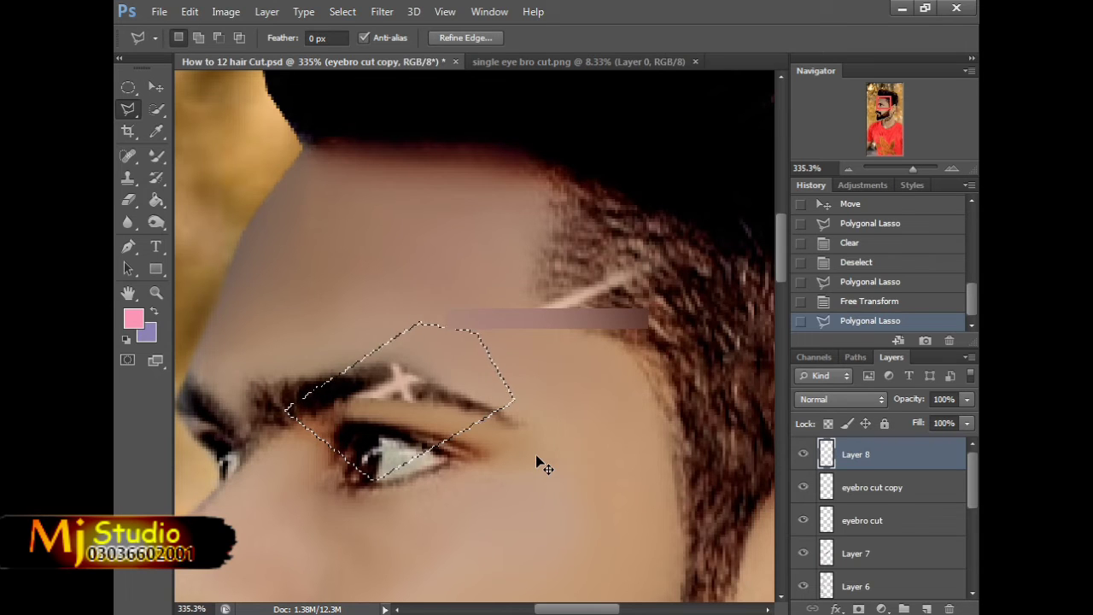
Step: Load Layer 8's outline as a selection, clear that area from the eyebro cut copy layer, and deselect
ctrl+click(823, 454)
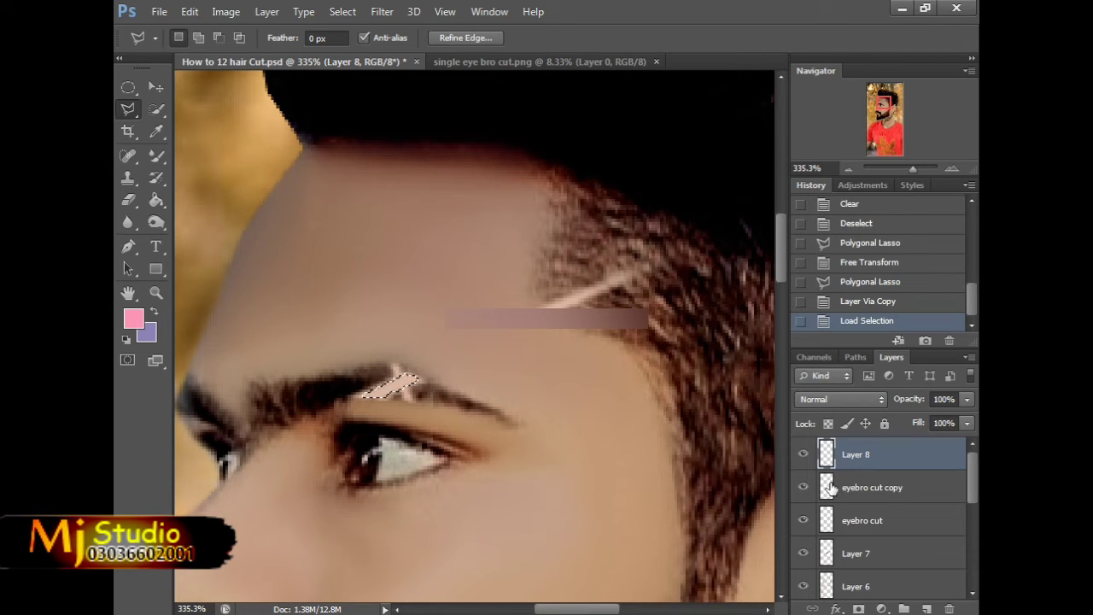
click(833, 487)
key(Delete)
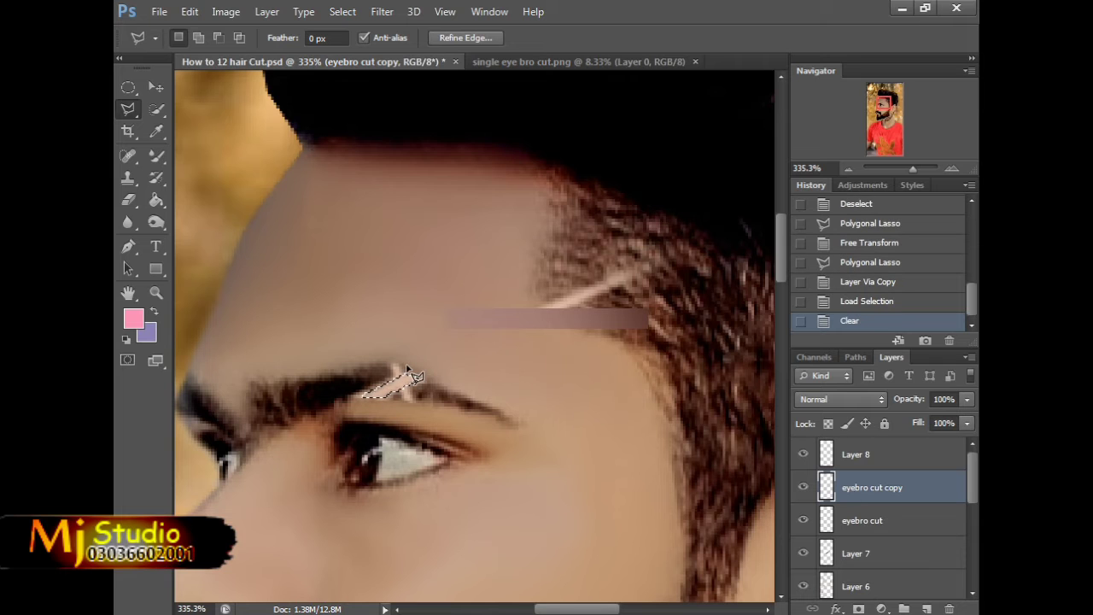
key(ctrl+d)
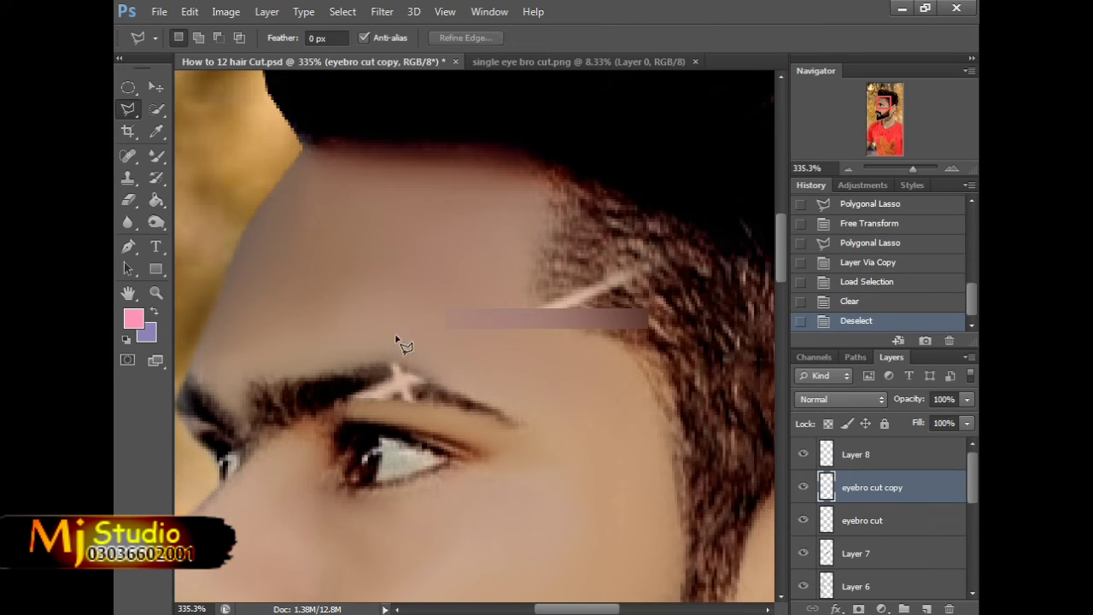
Step: Lasso around the eyebrow on the eyebro cut copy layer, delete the stroke remnants there, and deselect
click(148, 87)
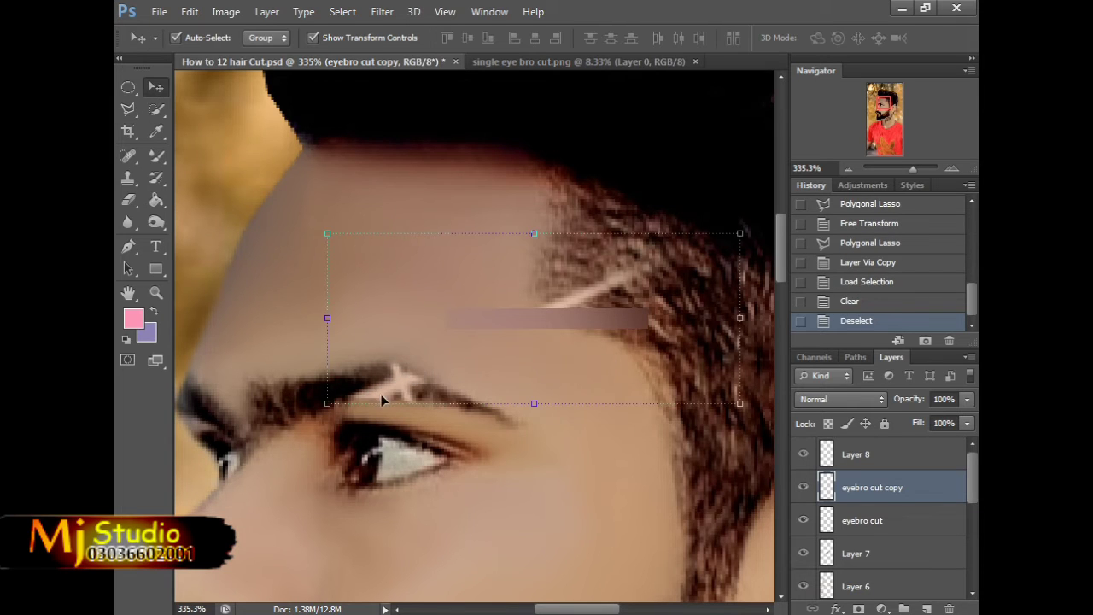
click(129, 109)
click(263, 209)
click(436, 325)
click(463, 345)
click(451, 465)
click(337, 501)
double_click(268, 422)
key(Delete)
key(ctrl+d)
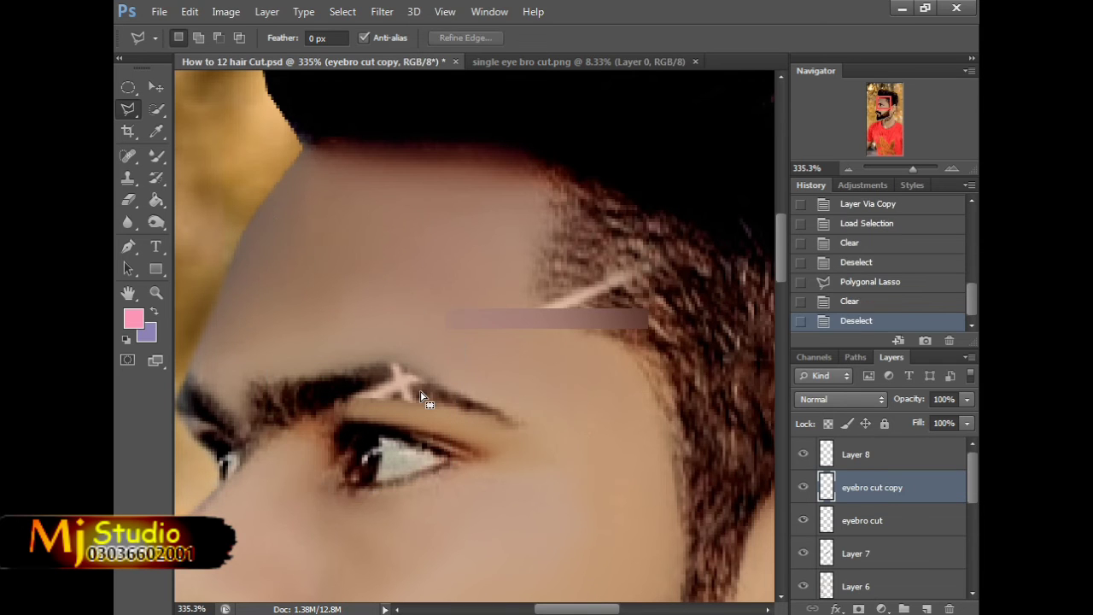
Step: Reshape Layer 8's eyebrow stroke with Free Transform, making it taller and extending it past the brow so it crosses the first cut
key(v)
click(416, 391)
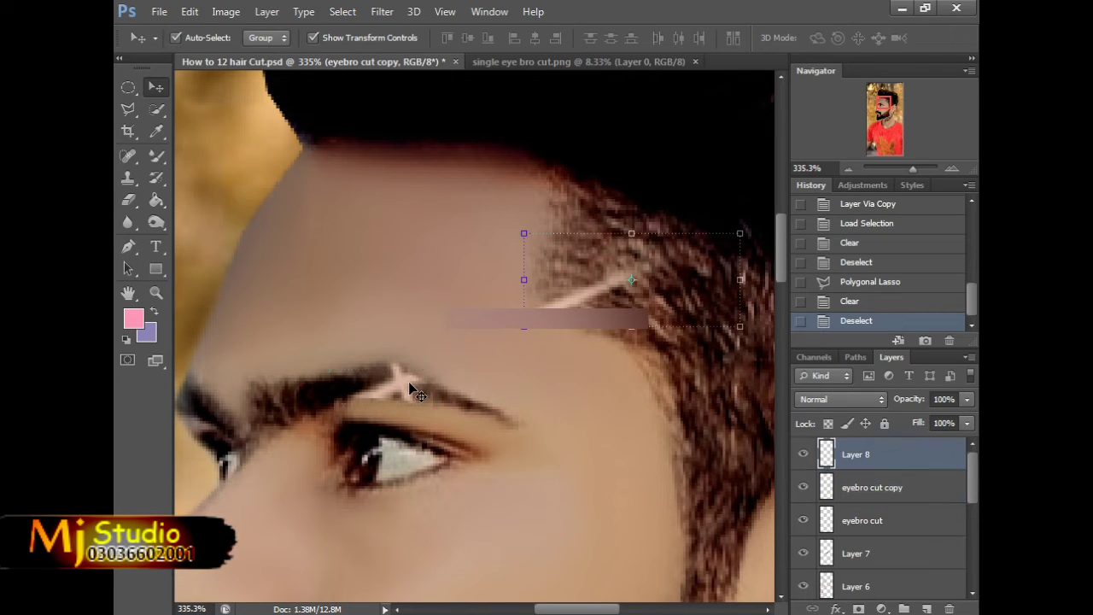
click(630, 362)
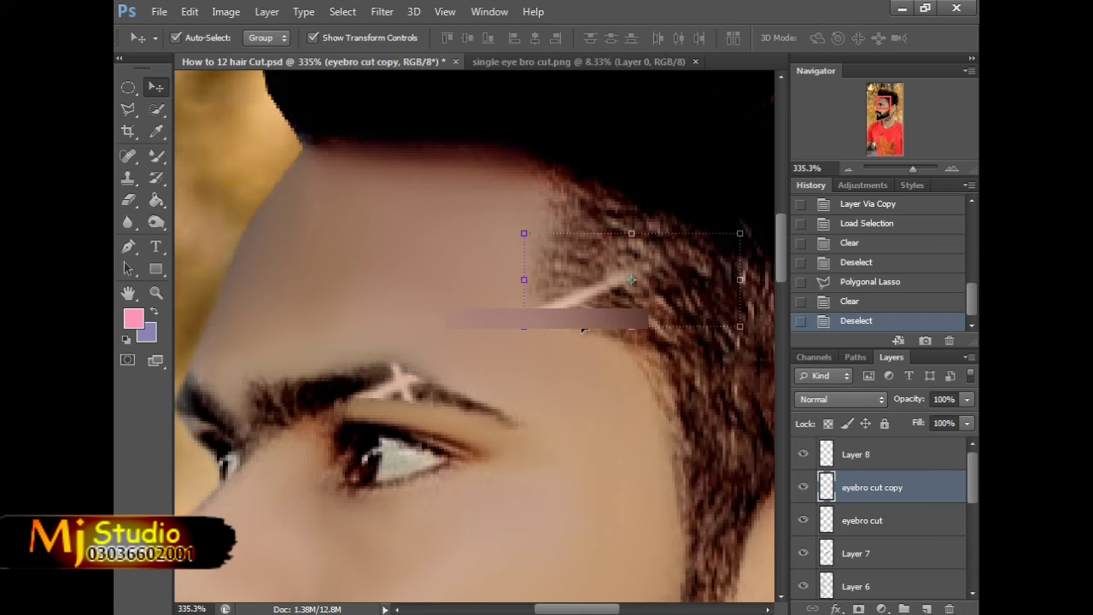
click(393, 384)
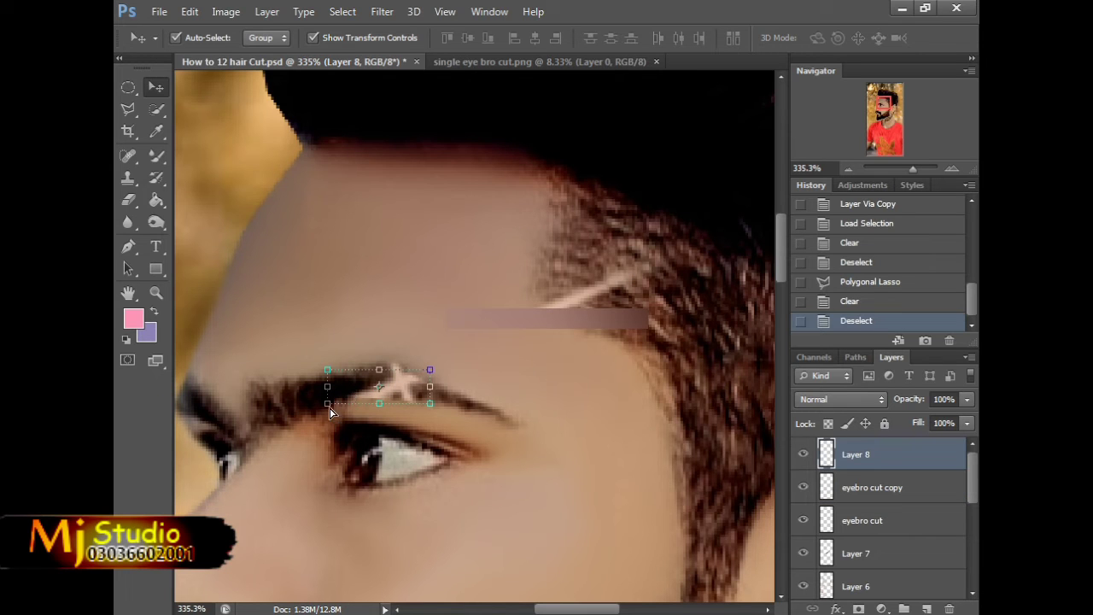
click(331, 376)
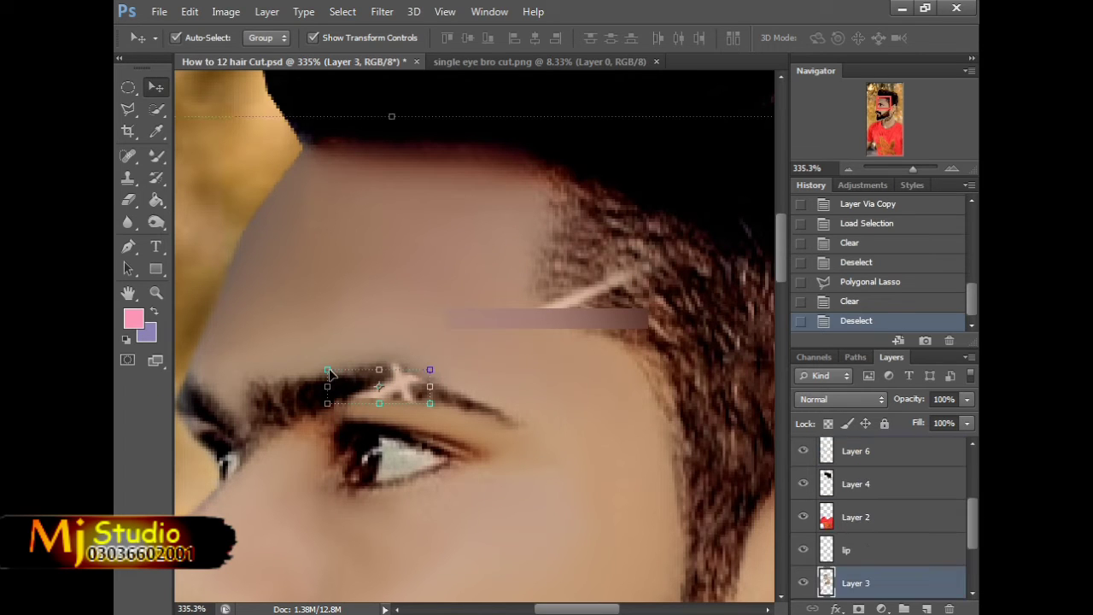
click(326, 374)
mouse_move(325, 372)
mouse_down()
mouse_move(333, 359)
mouse_move(363, 358)
mouse_move(332, 368)
mouse_up()
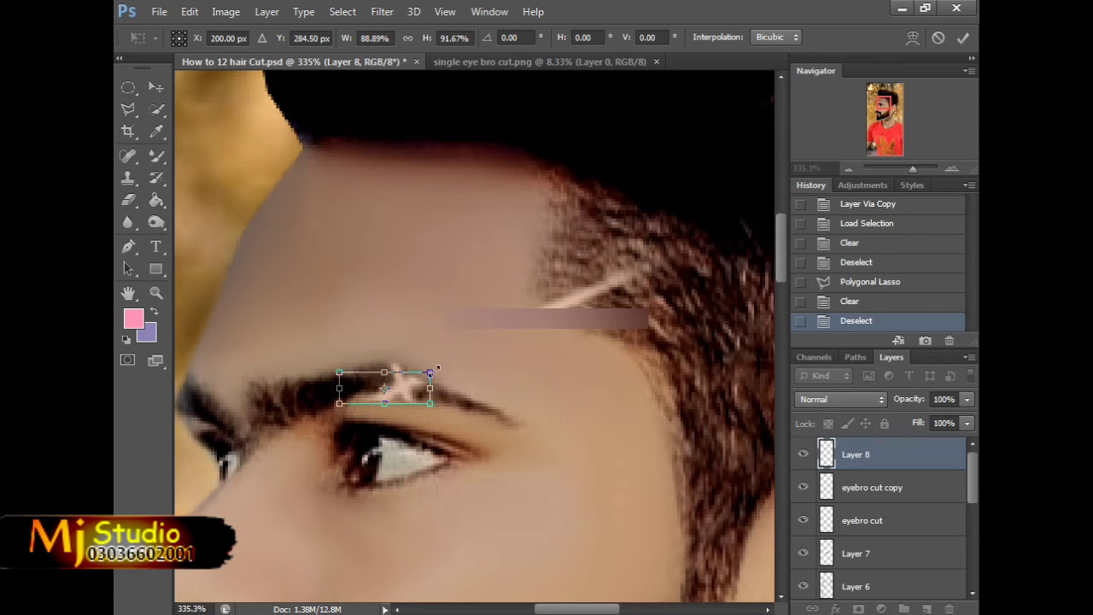
drag(432, 373, 444, 352)
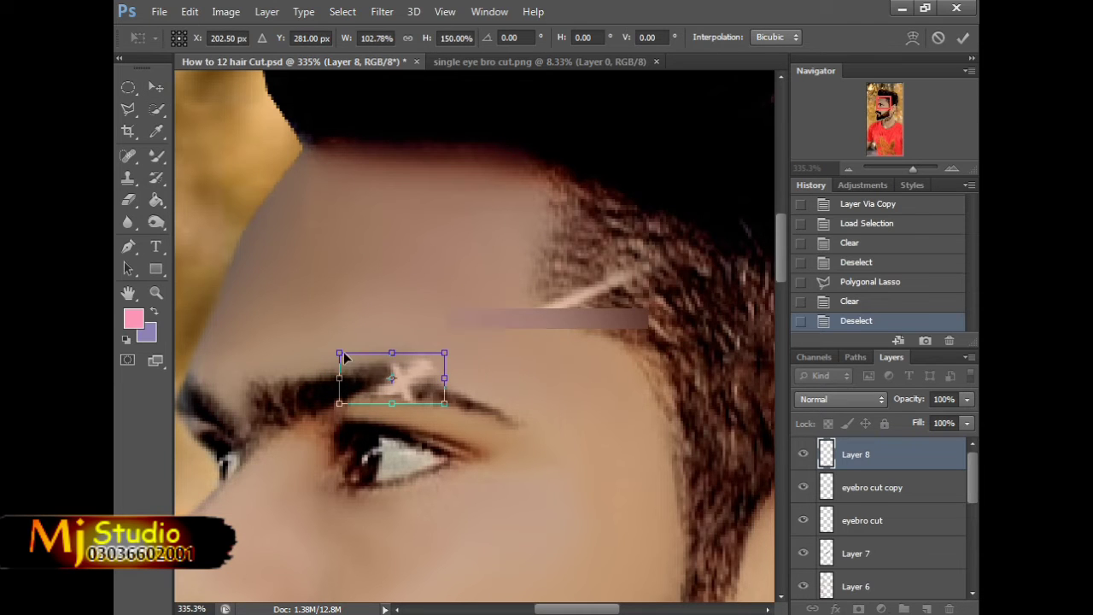
drag(340, 359, 415, 372)
key(Return)
key(Return)
key(Return)
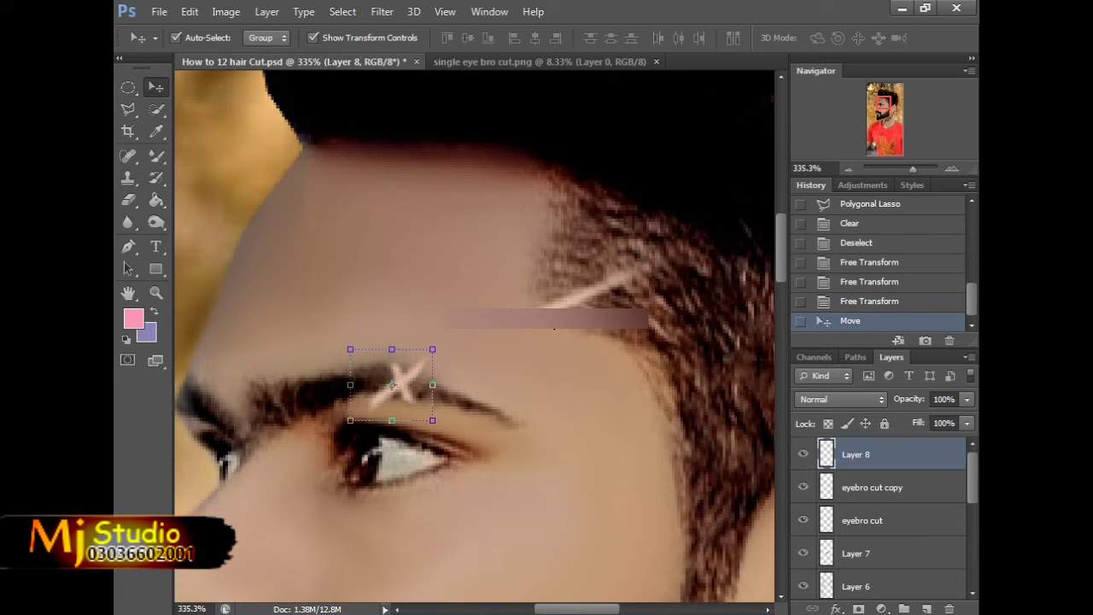
Step: Distort two opposite corners of Layer 8's stroke with Free Transform to flatten its diagonal, and nudge it up
drag(433, 351, 440, 351)
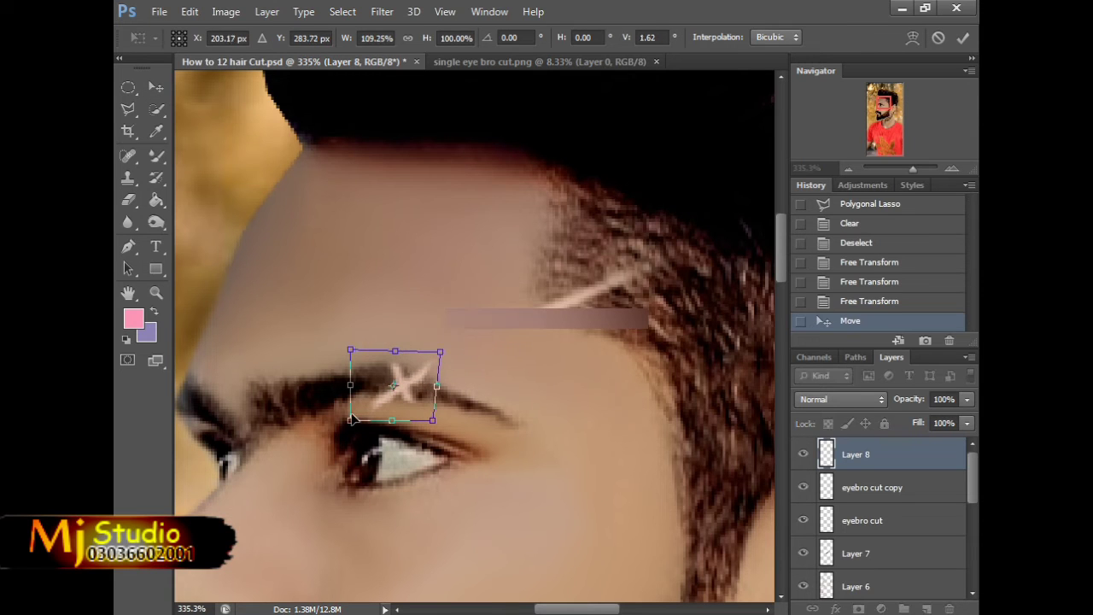
drag(350, 422, 362, 398)
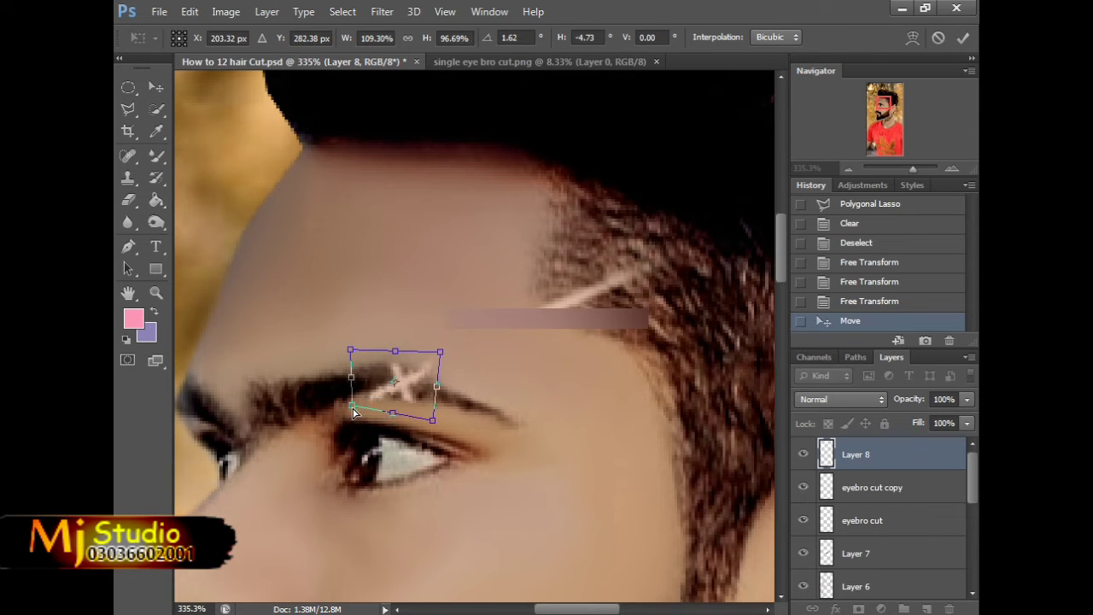
key(Return)
click(504, 384)
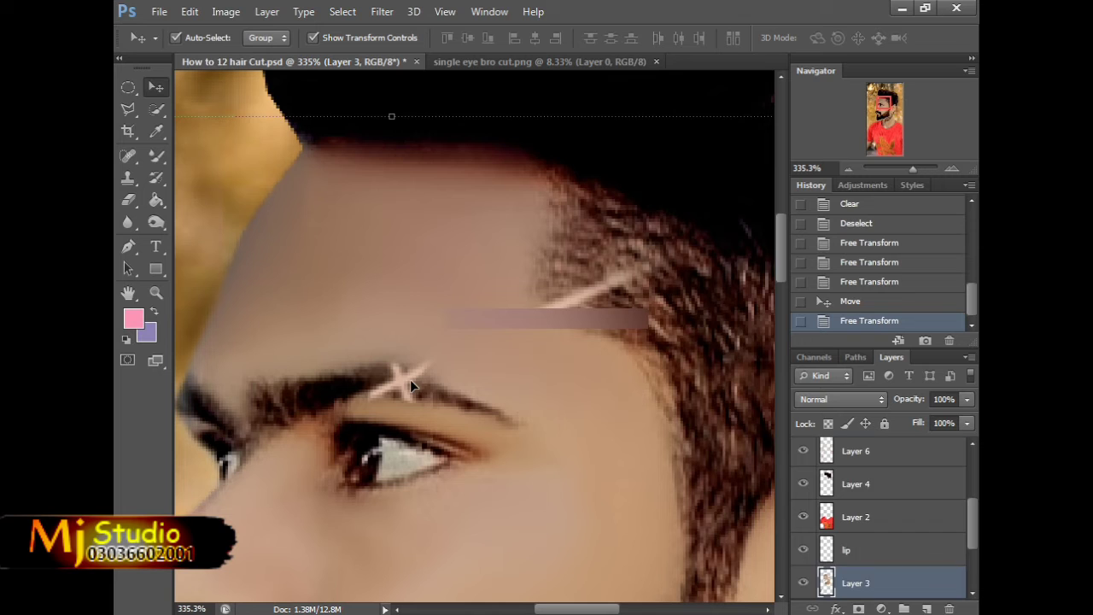
click(410, 379)
key(Up)
Step: Reorder the layers so Layer 8 sits directly below eyebro cut and eyebro cut copy directly below Layer 8
drag(939, 454, 902, 525)
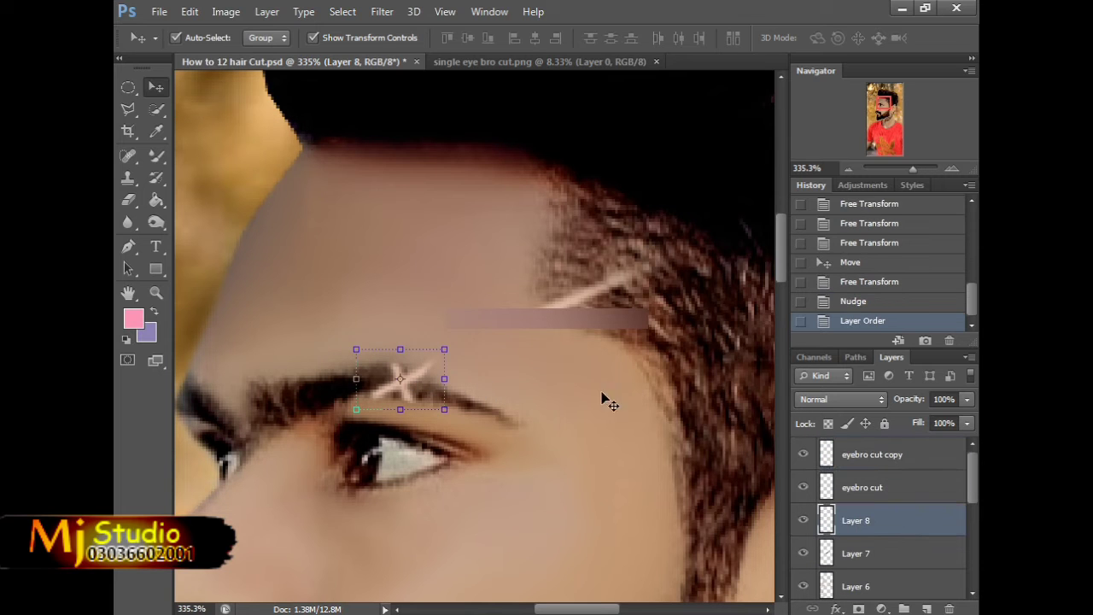
click(902, 459)
drag(945, 459, 934, 538)
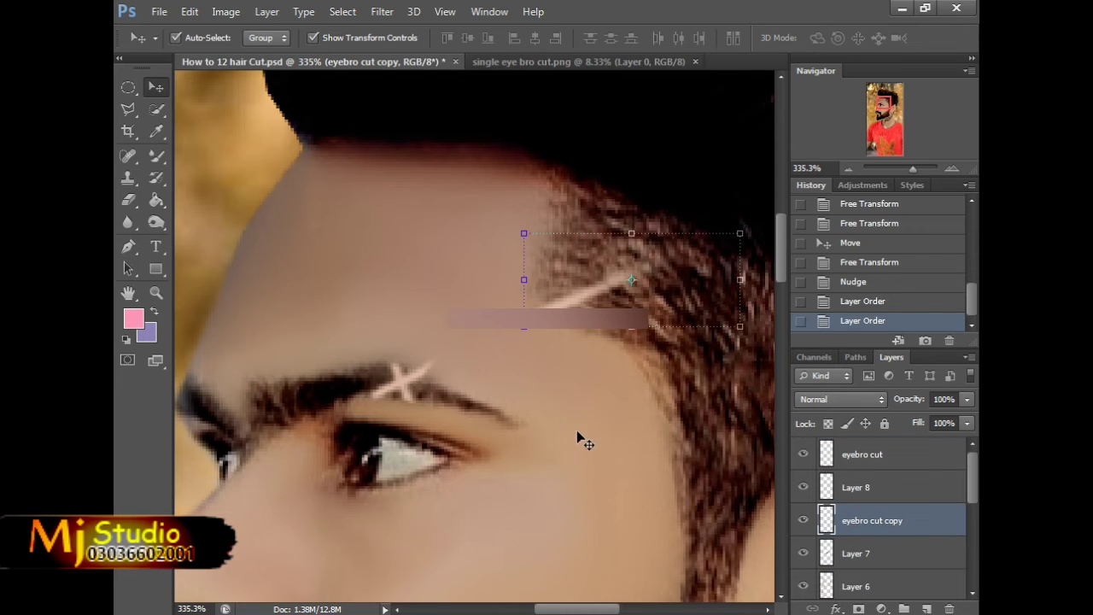
Step: Distort the lower inner and upper outer corners of Layer 8's eyebrow stroke with Free Transform
click(335, 379)
click(398, 383)
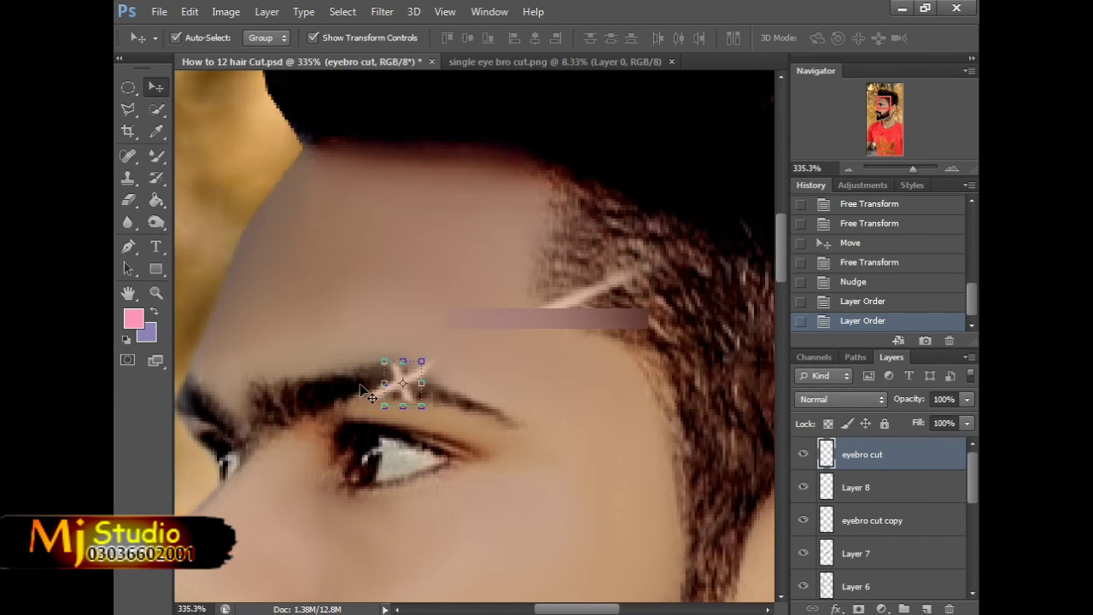
click(360, 385)
click(375, 395)
drag(361, 414, 350, 404)
drag(444, 359, 430, 363)
drag(356, 414, 369, 399)
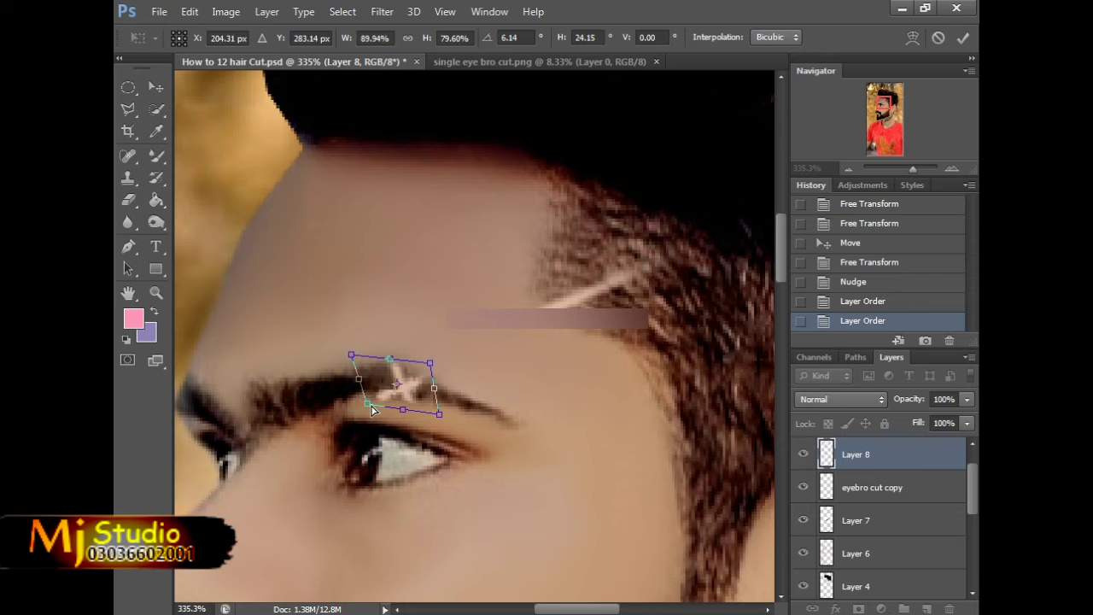
key(Return)
Step: Pull the upper outer corner of Layer 8's eyebrow stroke slightly up and outward with Free Transform
click(461, 382)
click(412, 389)
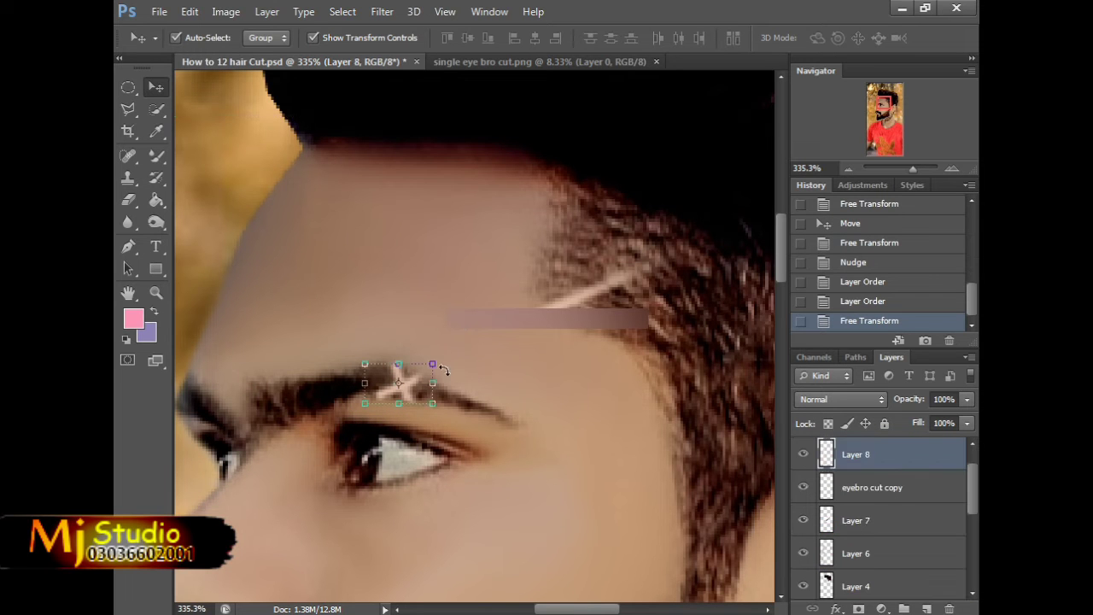
drag(434, 369, 441, 359)
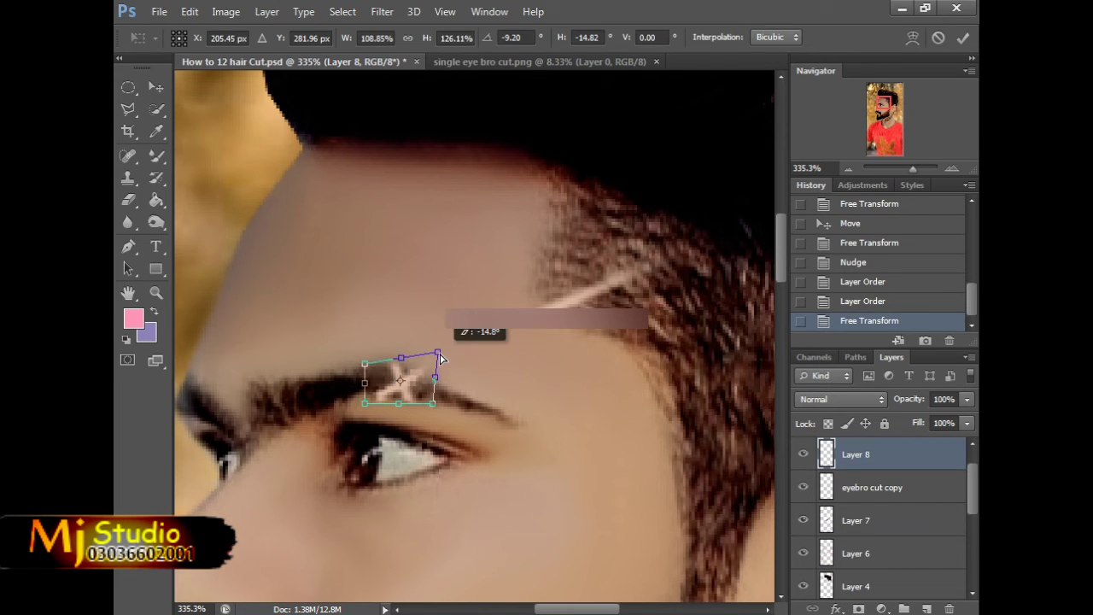
key(Return)
click(472, 336)
scroll(347, 288, down, 8)
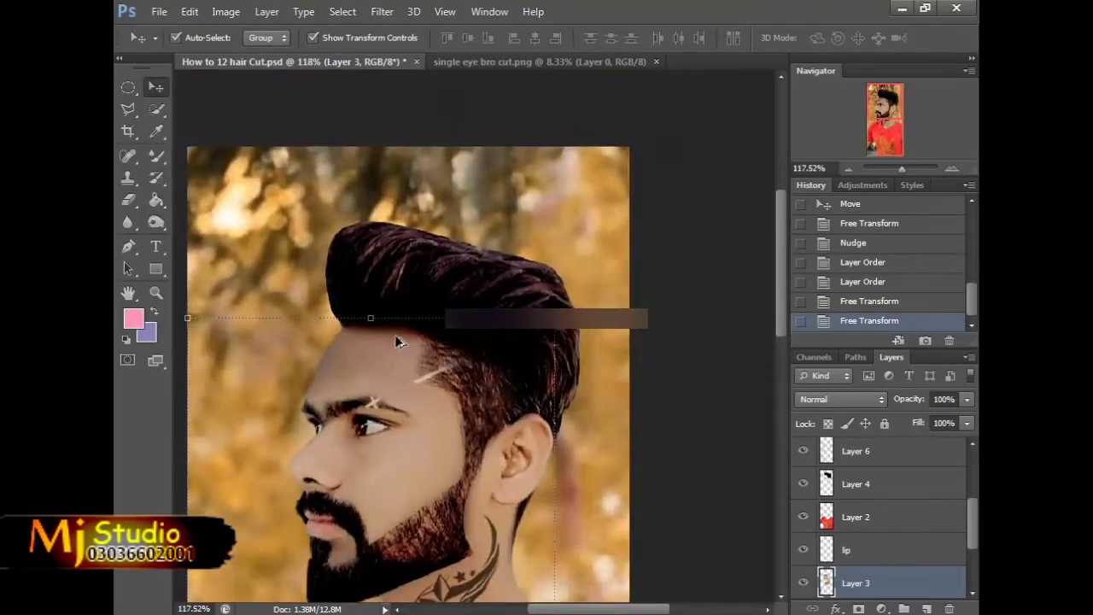
Step: Make one more small Free Transform adjustment to the eyebrow cut stroke
scroll(400, 345, up, 7)
click(462, 444)
drag(426, 459, 427, 448)
key(Return)
click(293, 446)
scroll(323, 343, down, 2)
scroll(324, 344, down, 5)
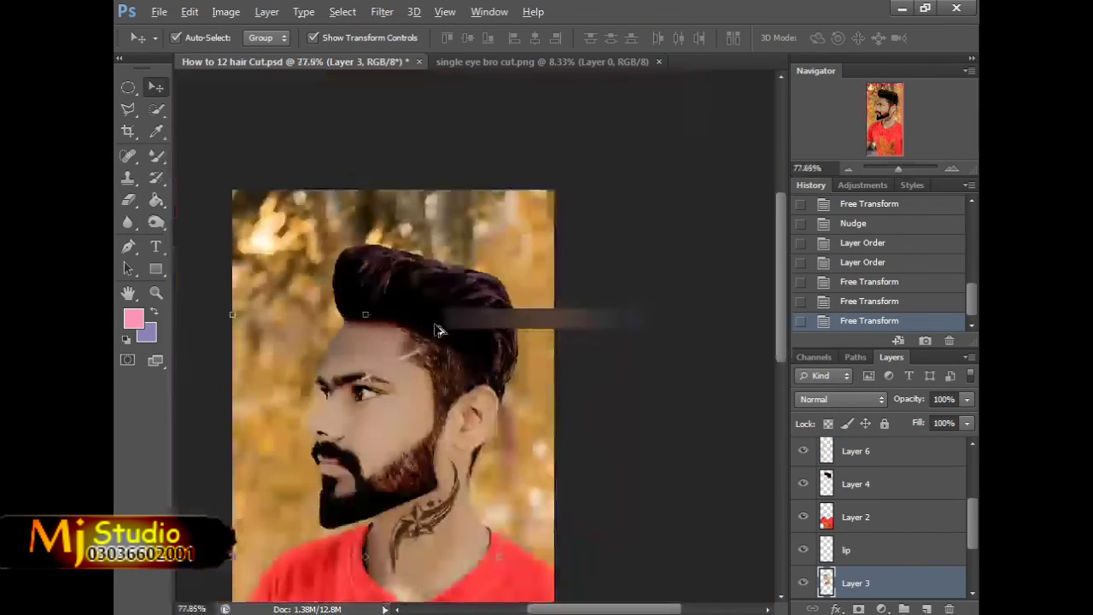
scroll(434, 324, up, 1)
key(ctrl+t)
scroll(446, 184, up, 3)
key(alt+space)
key(Escape)
key(Return)
click(553, 263)
scroll(495, 252, up, 1)
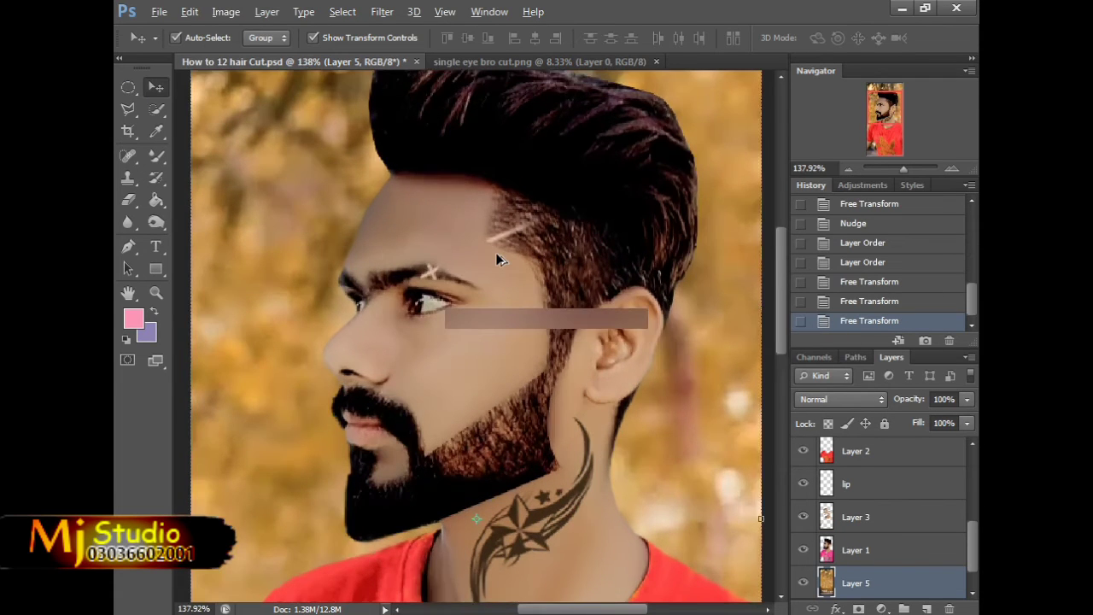
scroll(443, 266, down, 1)
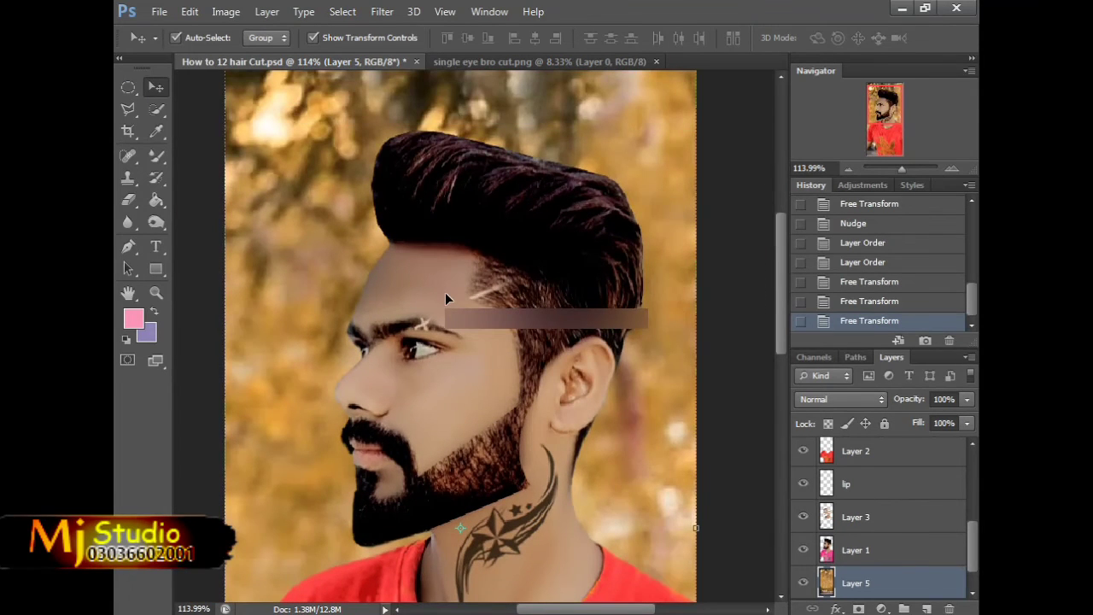
Step: Distort the upper outer corner of the eyebro cut stroke inward with Free Transform, and nudge Layer 8's stroke left
scroll(444, 299, up, 4)
click(377, 369)
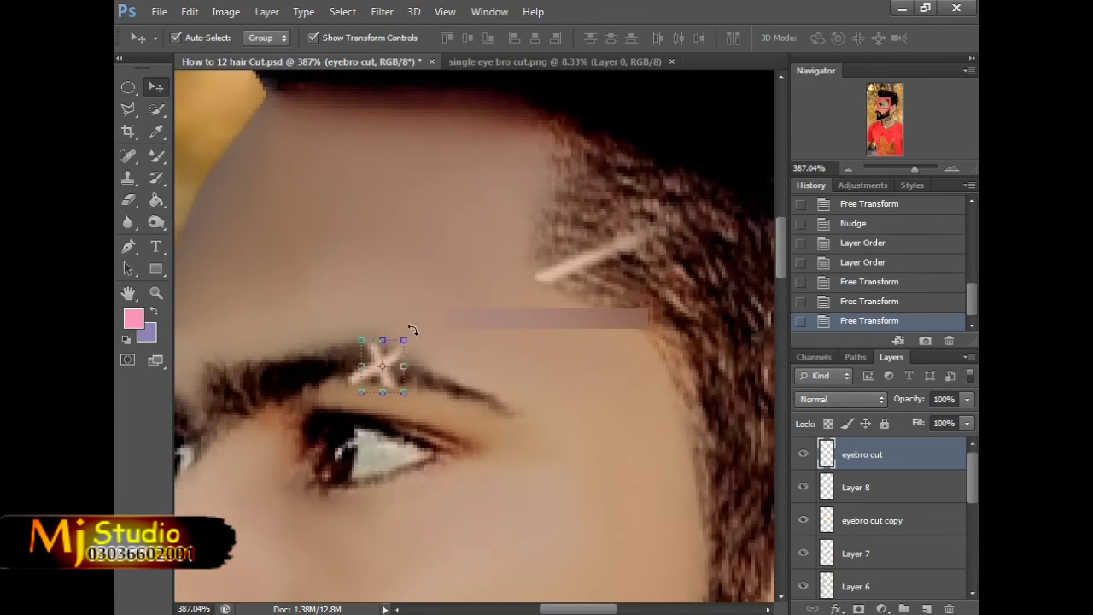
mouse_move(412, 333)
mouse_down()
mouse_move(419, 345)
mouse_move(397, 339)
mouse_up()
key(Return)
key(alt+bracketleft)
key(Left)
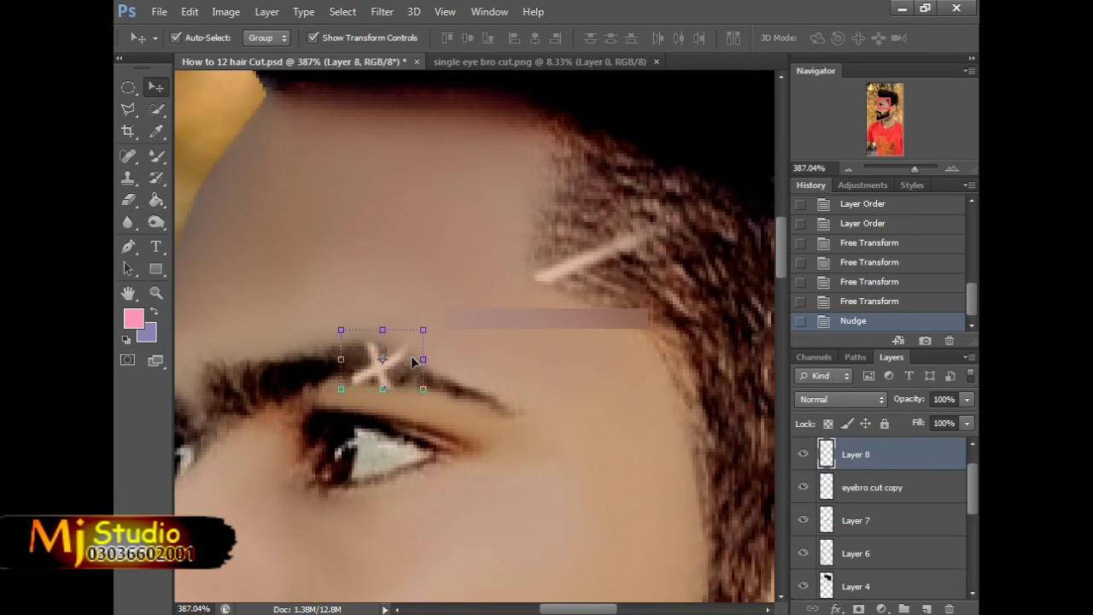
click(435, 271)
click(395, 368)
click(356, 237)
scroll(367, 230, down, 5)
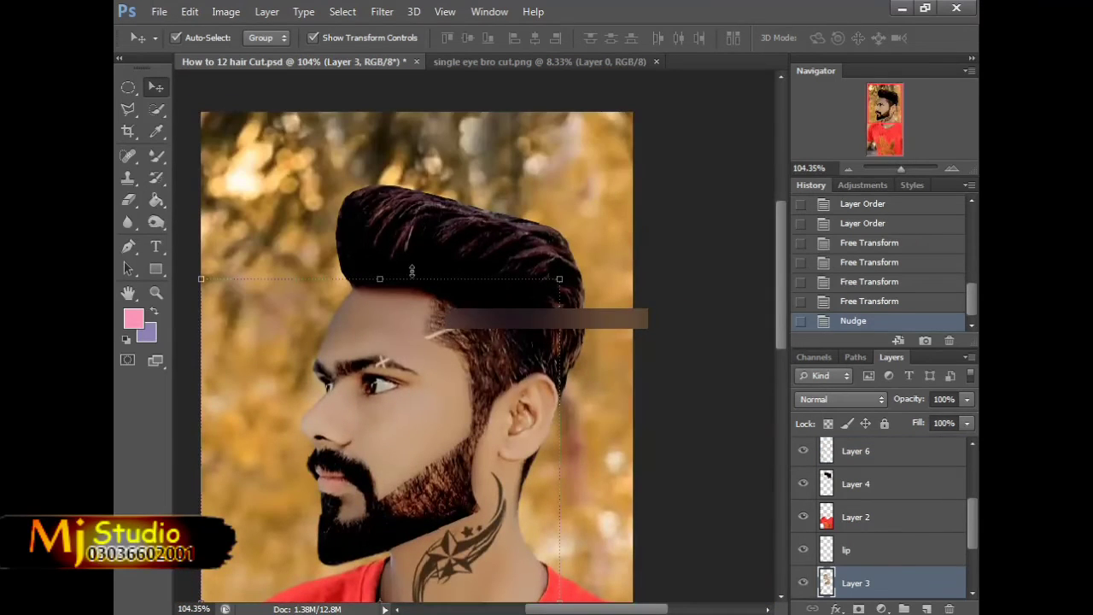
scroll(411, 270, down, 2)
click(421, 270)
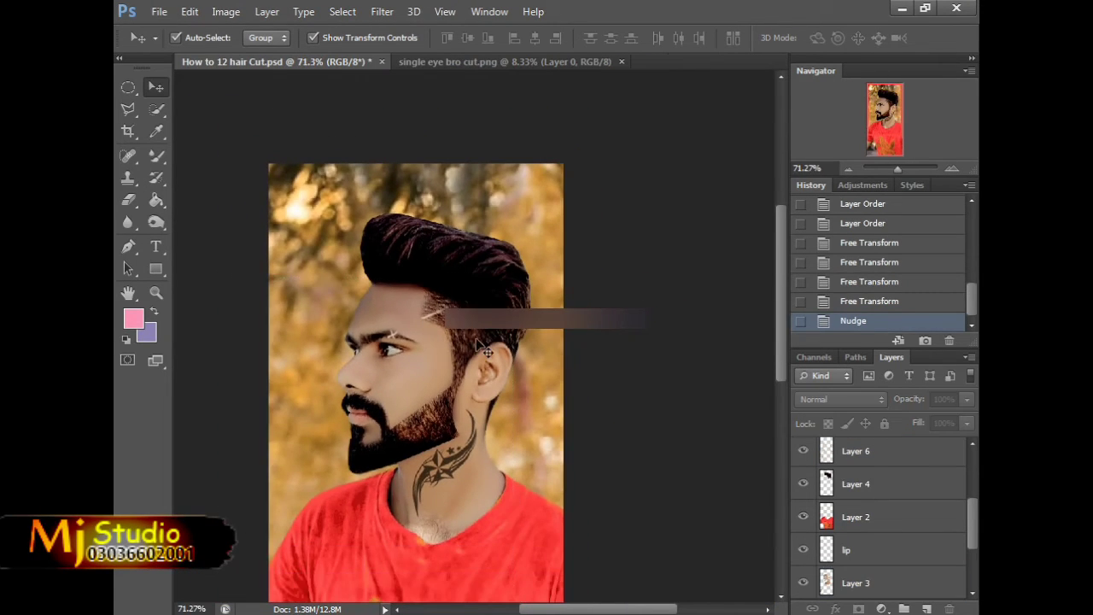
scroll(384, 327, up, 4)
scroll(384, 327, up, 2)
click(345, 321)
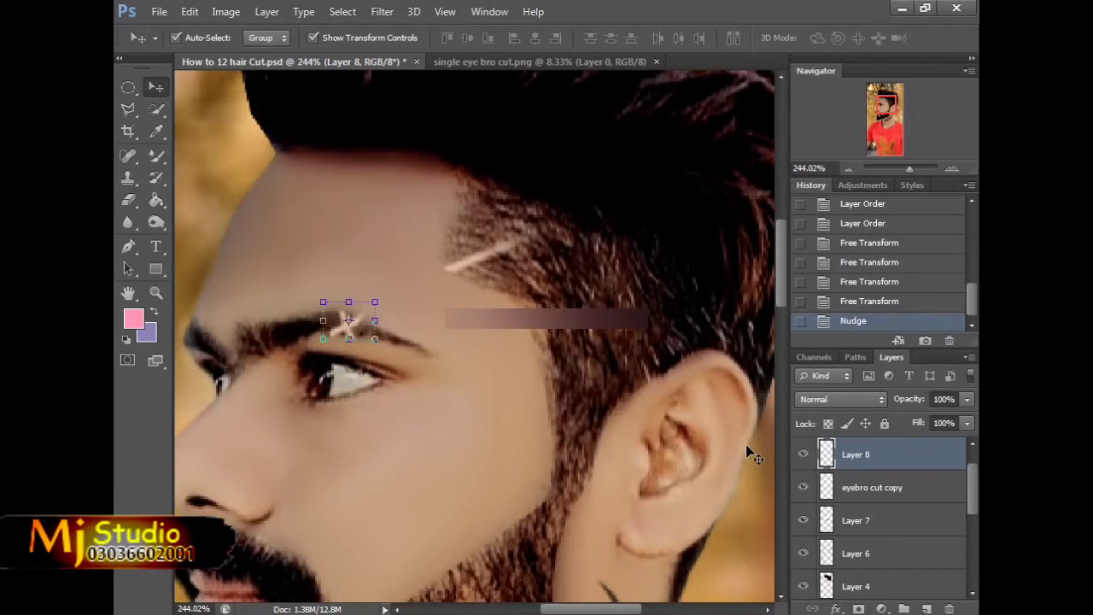
ctrl+click(872, 486)
ctrl+click(871, 519)
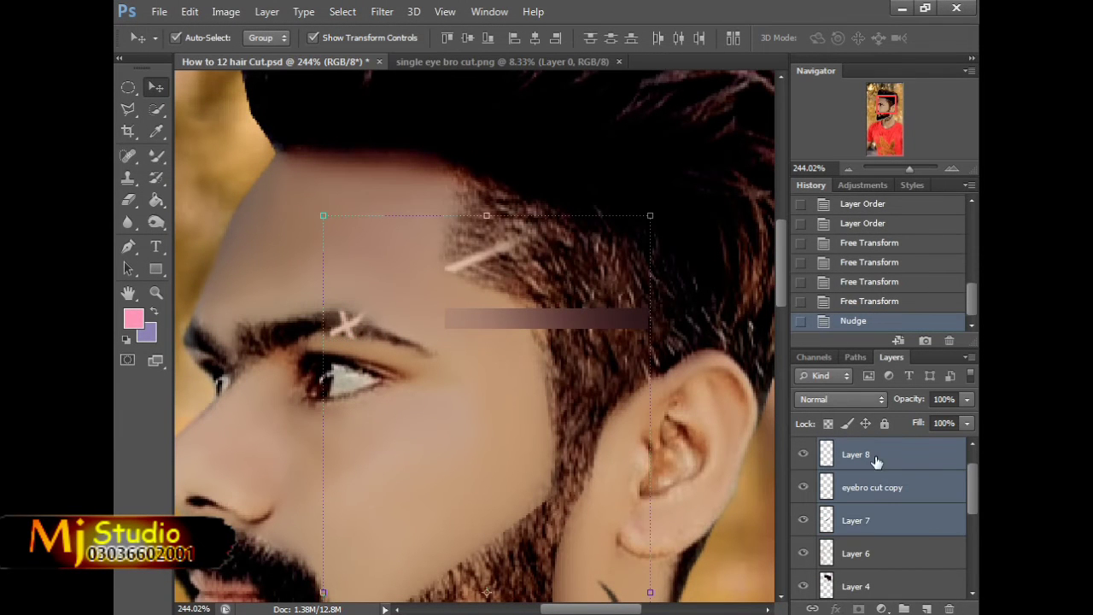
ctrl+click(868, 487)
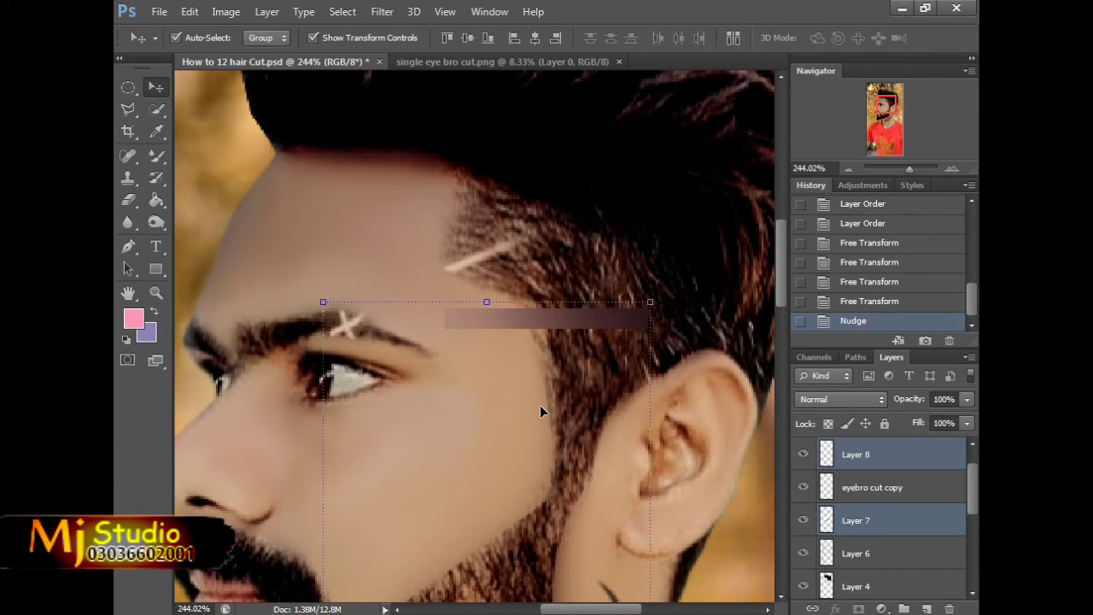
scroll(540, 405, down, 5)
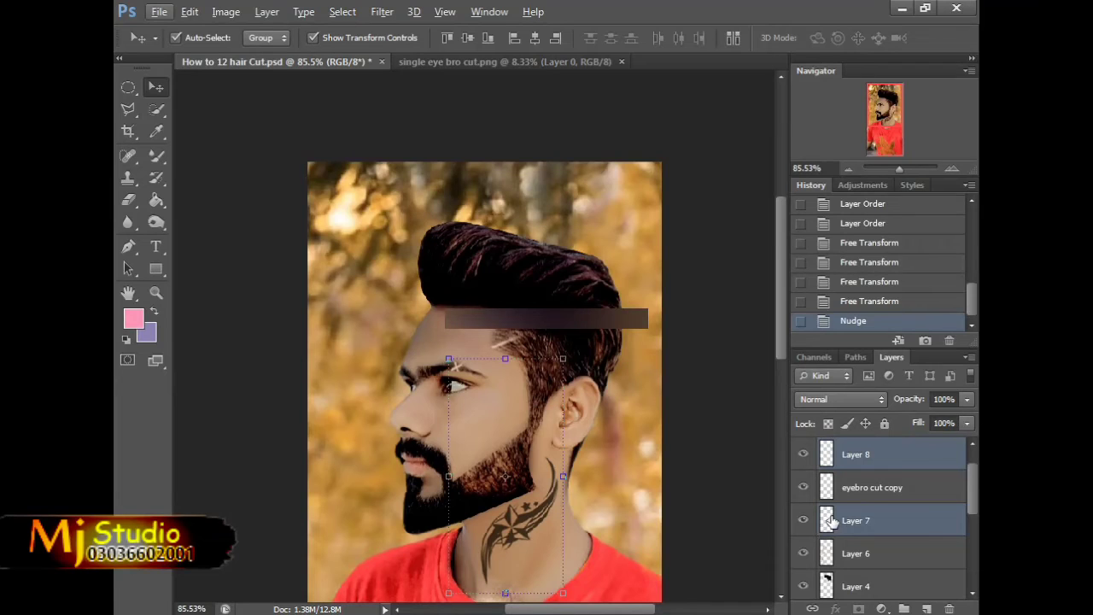
Step: Select the eyebro cut and Layer 8 layers together and lower their opacity to 70%
click(884, 486)
scroll(876, 482, up, 1)
click(871, 450)
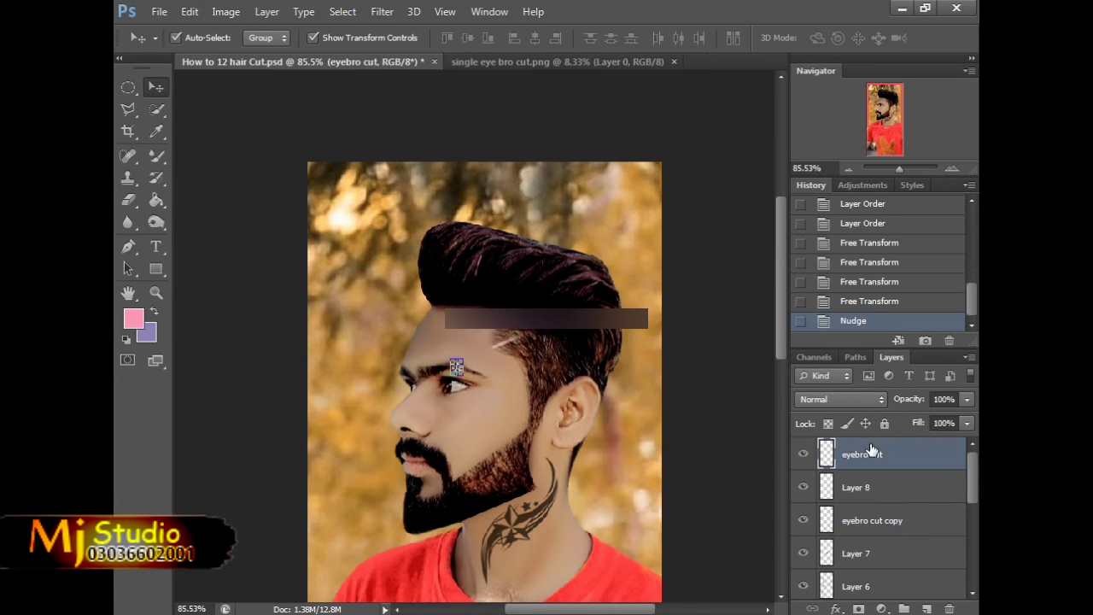
click(871, 484)
ctrl+click(867, 454)
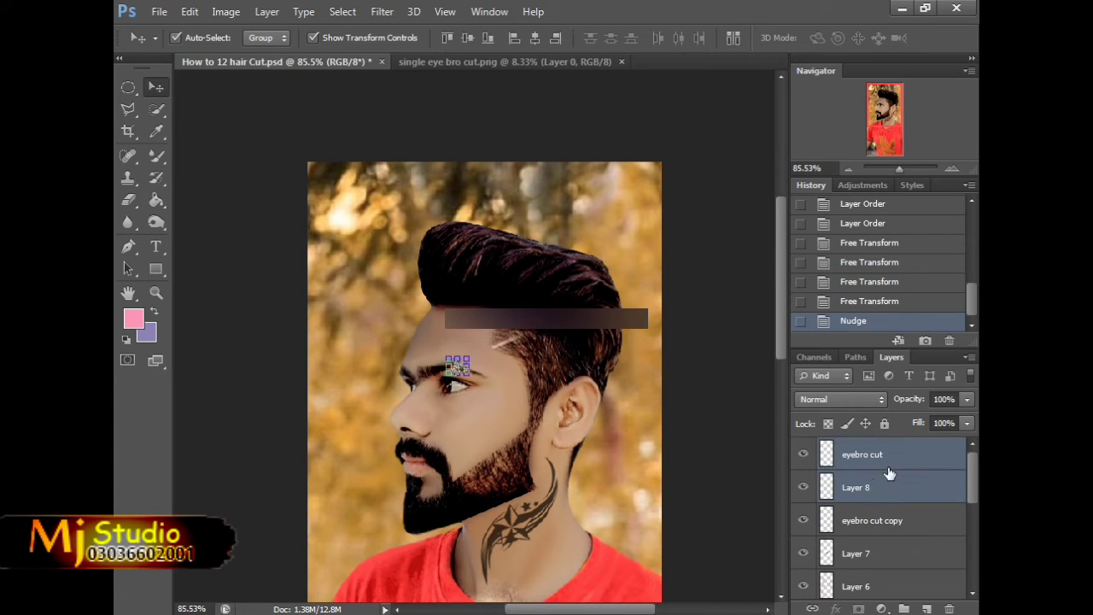
scroll(547, 387, up, 5)
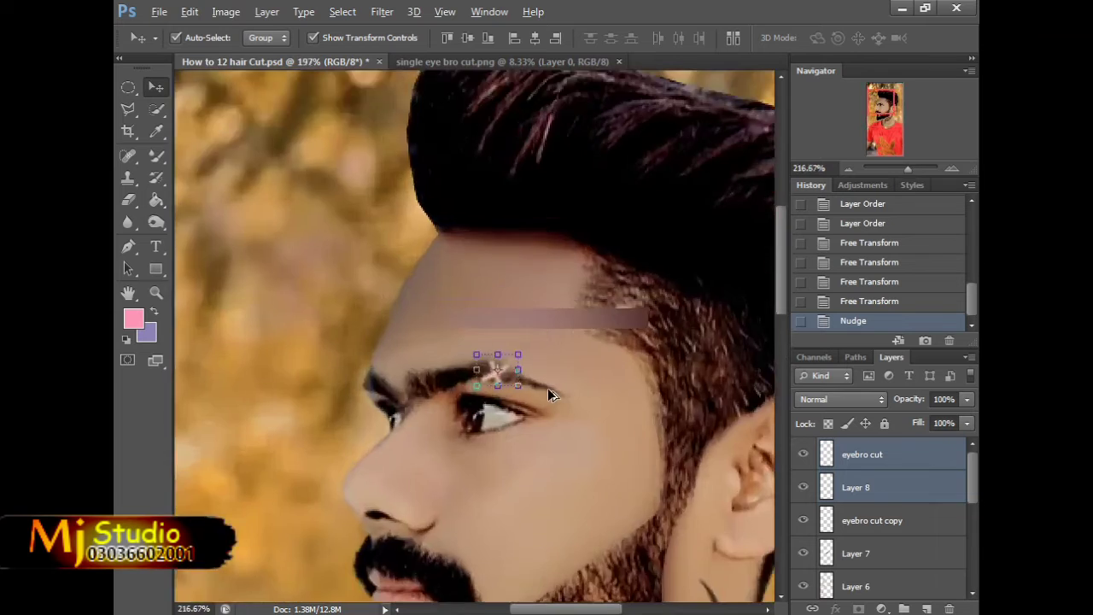
drag(966, 398, 944, 420)
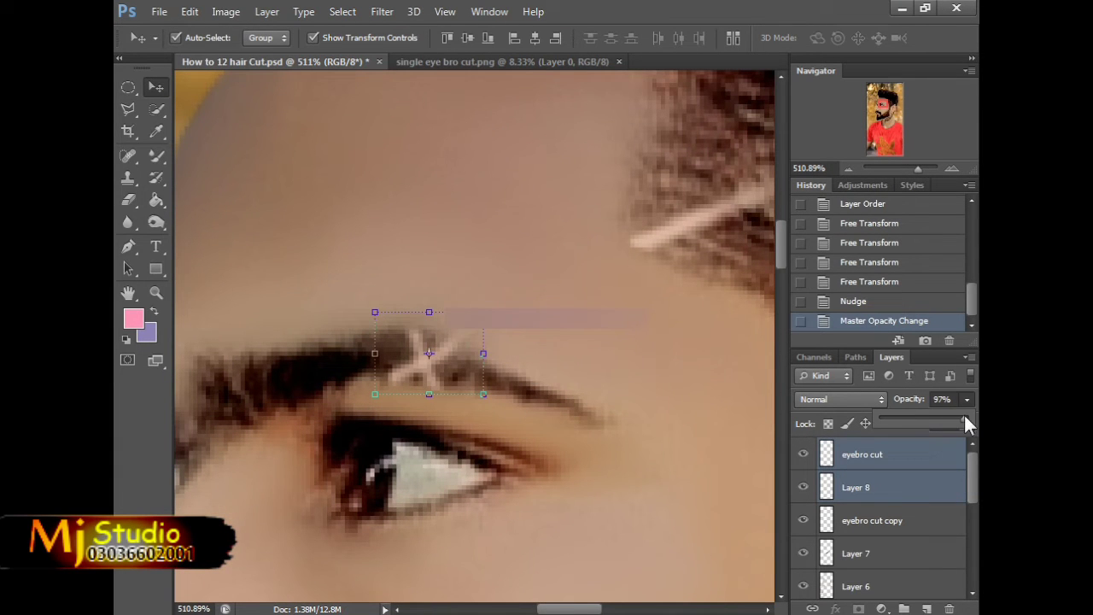
click(671, 402)
Step: Lower the opacity of the hair cut layer, eyebro cut copy, to 95%
scroll(397, 264, down, 5)
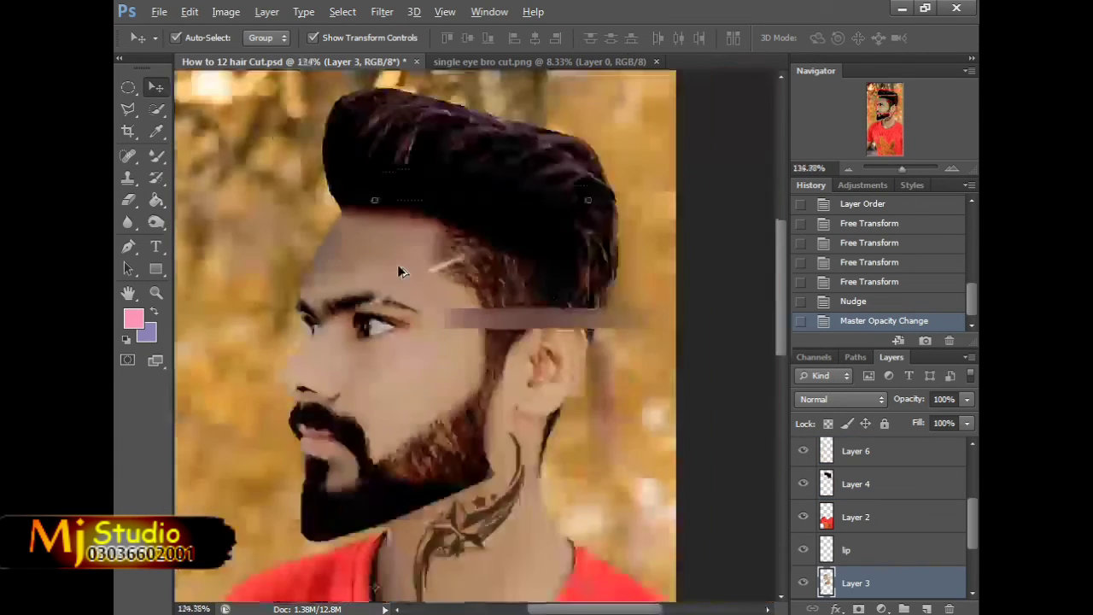
scroll(397, 263, down, 3)
scroll(436, 333, up, 2)
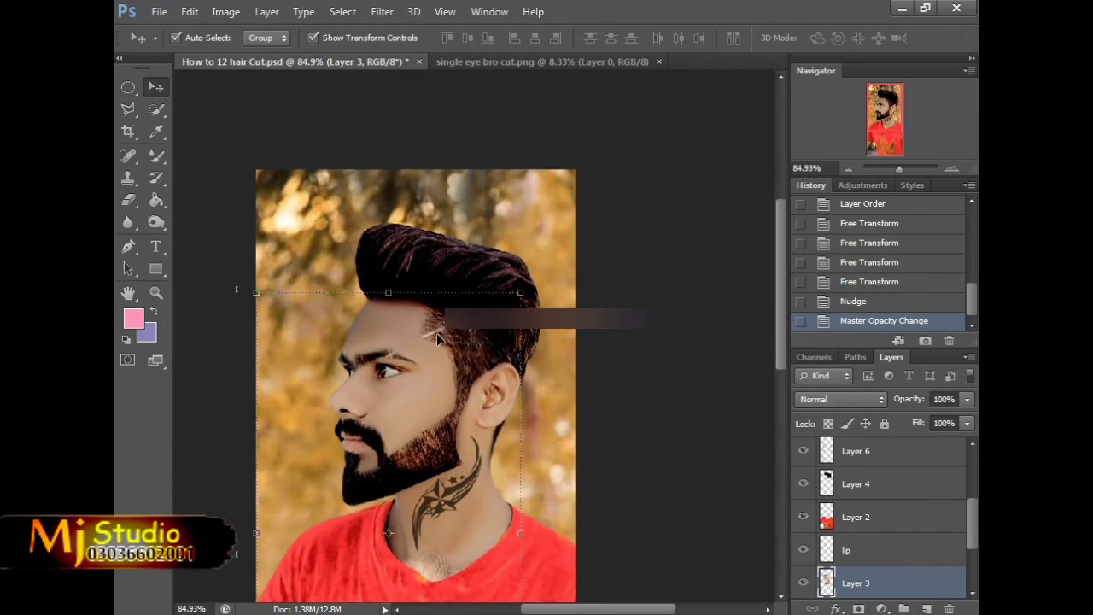
scroll(436, 333, up, 3)
click(436, 333)
click(966, 402)
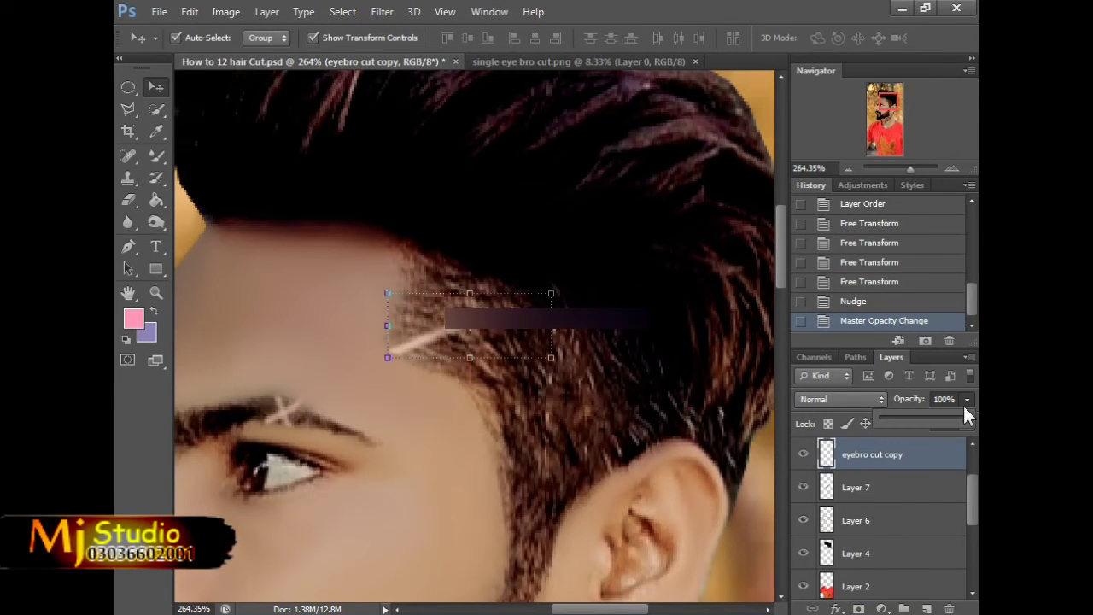
mouse_move(957, 419)
mouse_down()
mouse_move(896, 418)
mouse_move(969, 418)
mouse_up()
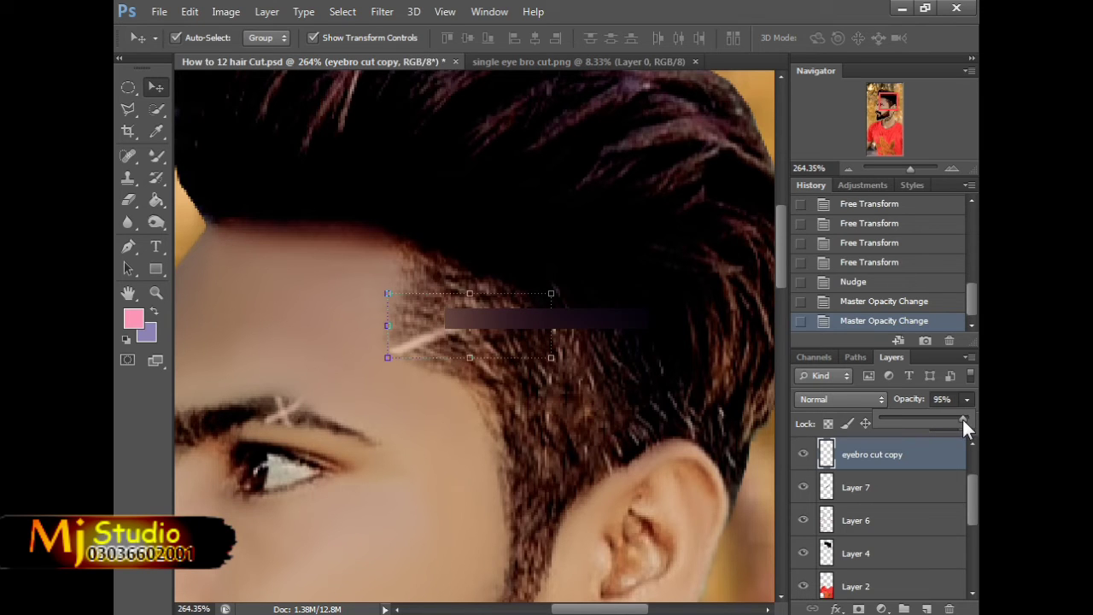
click(378, 439)
Step: Bring another copy of the stroke from single eye bro cut.png into the portrait as a new layer
key(ctrl+0)
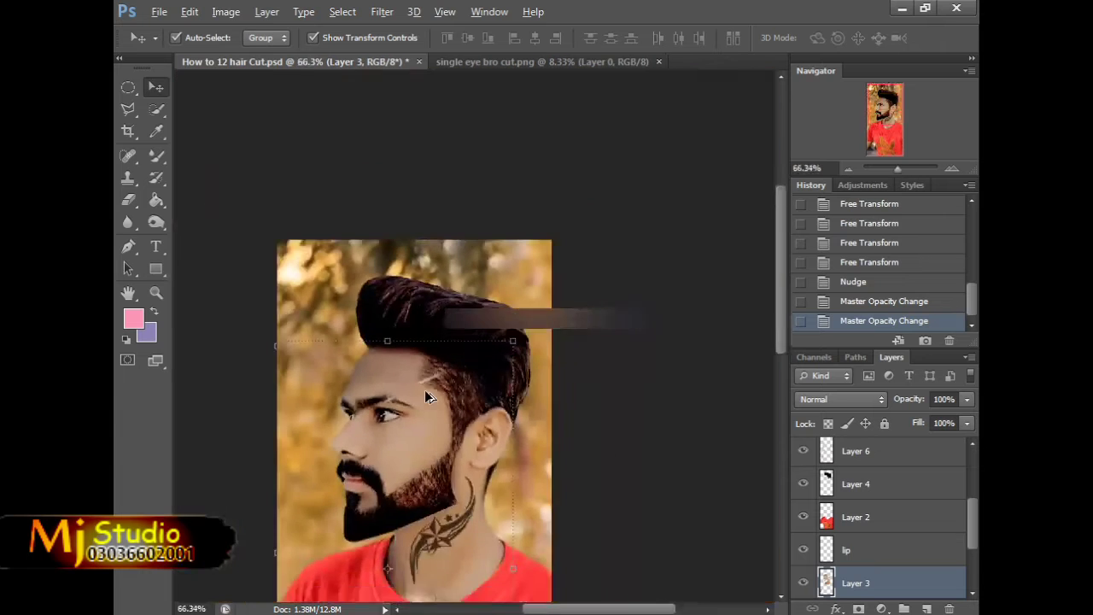
click(705, 265)
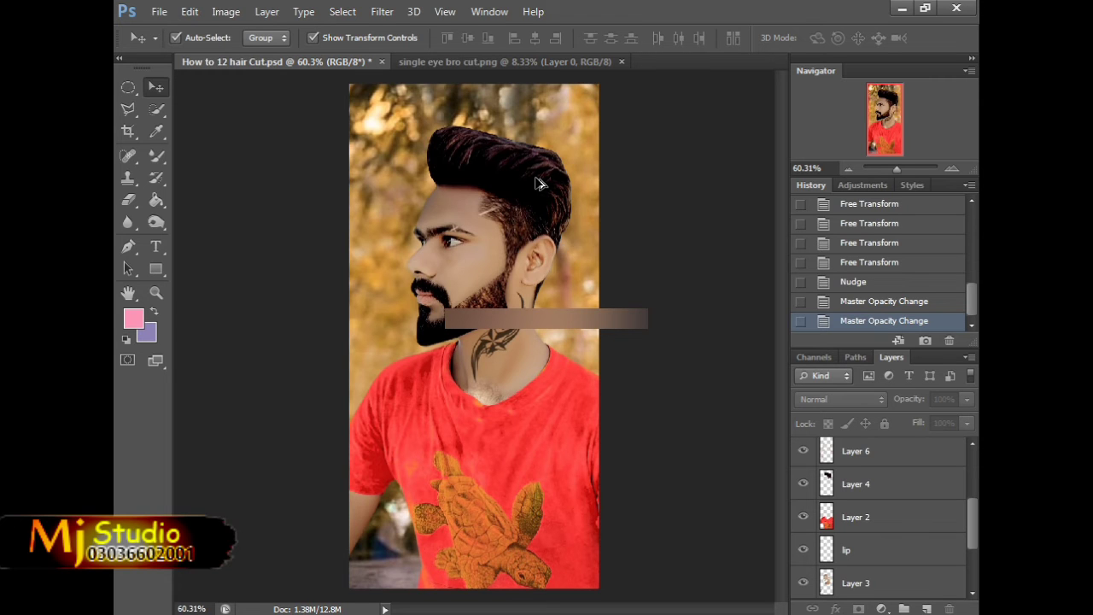
scroll(522, 183, up, 5)
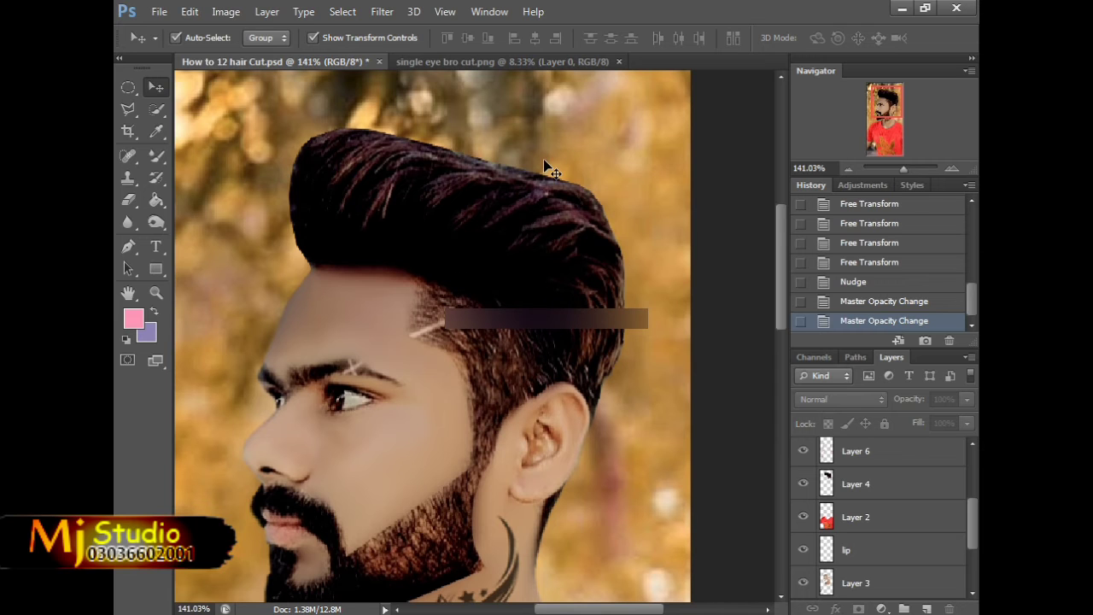
click(515, 60)
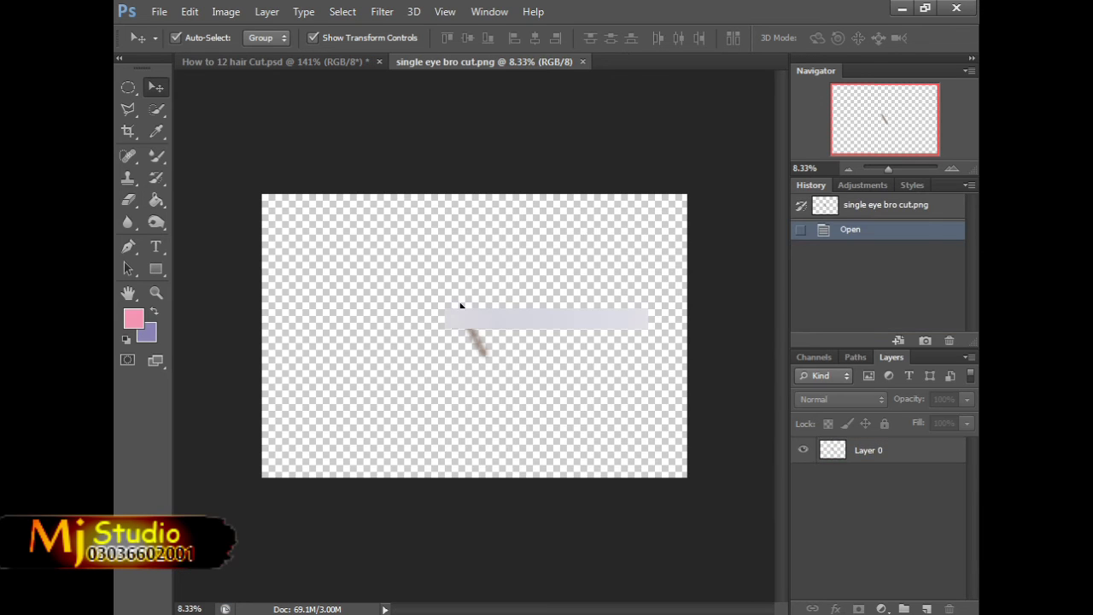
drag(483, 341, 433, 301)
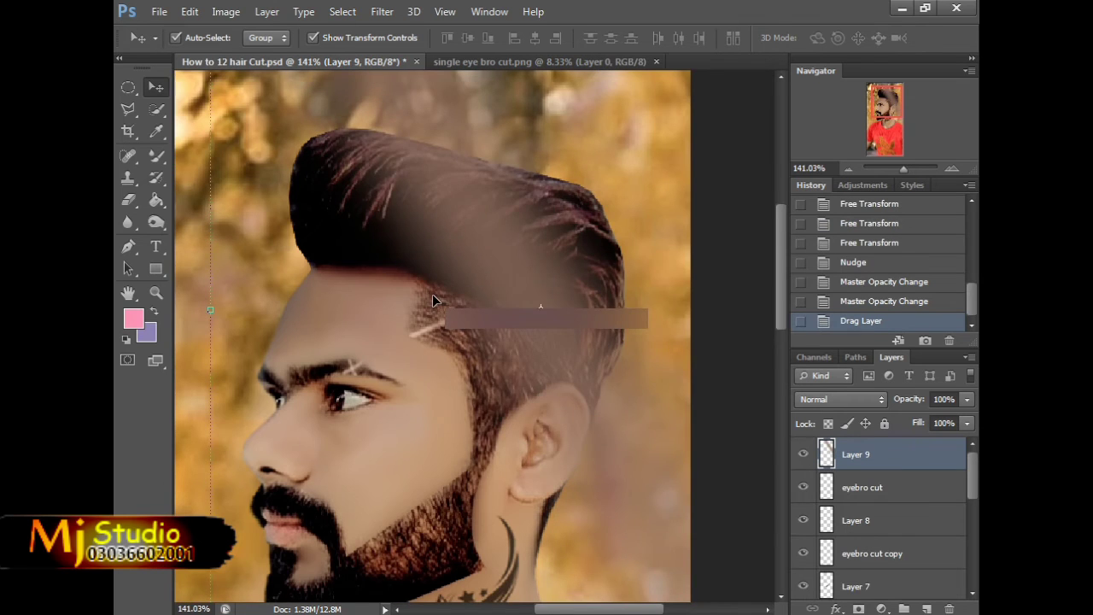
Step: Group the eyebro cut, Layer 8 and eyebro cut copy layers
scroll(433, 301, down, 3)
click(871, 491)
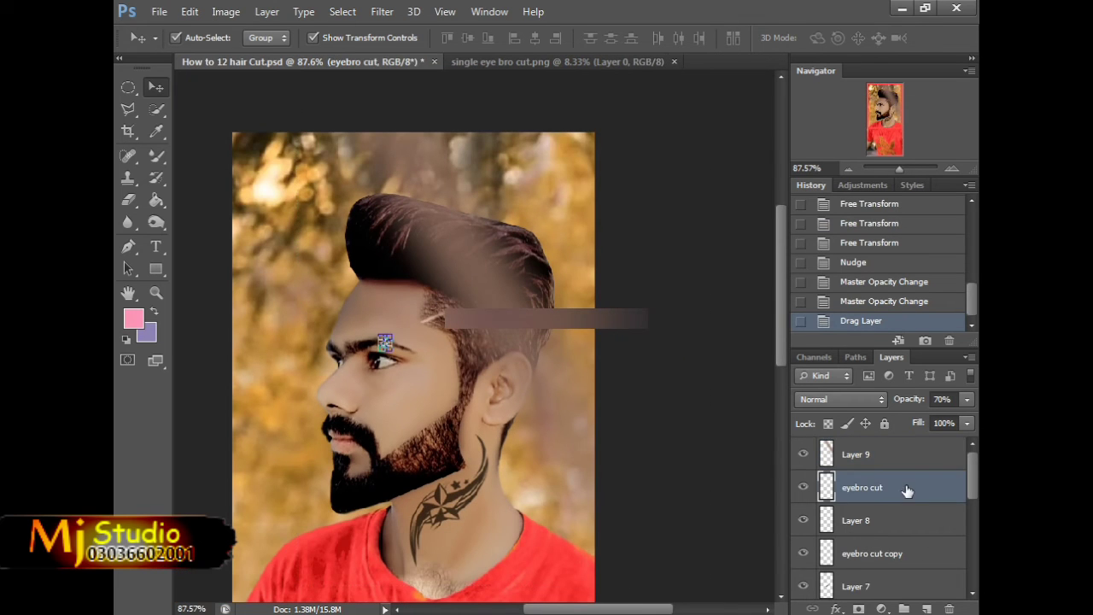
shift+click(863, 554)
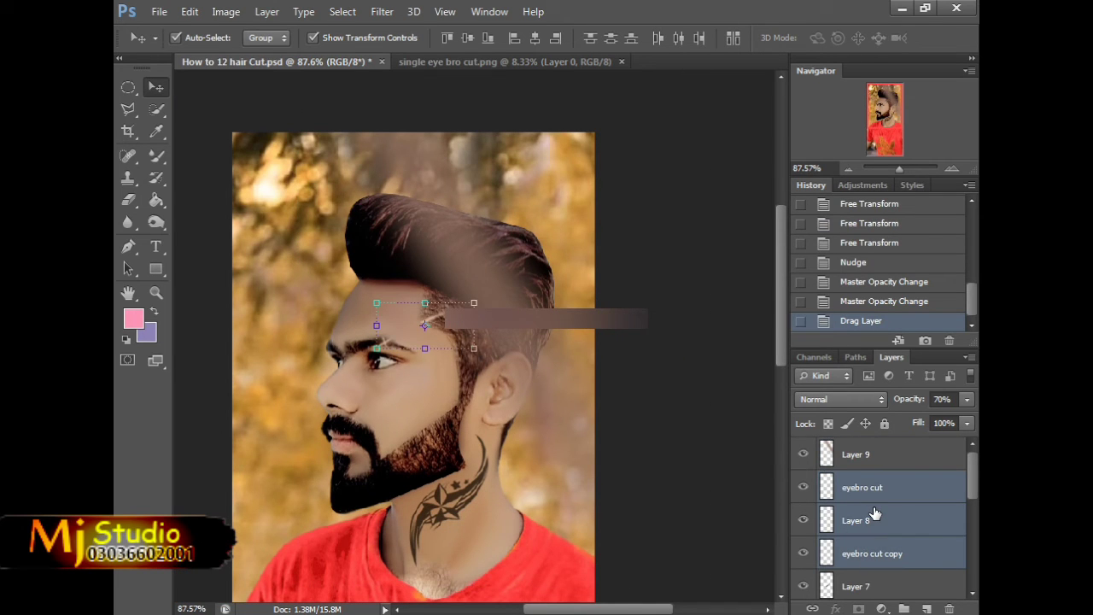
key(ctrl+g)
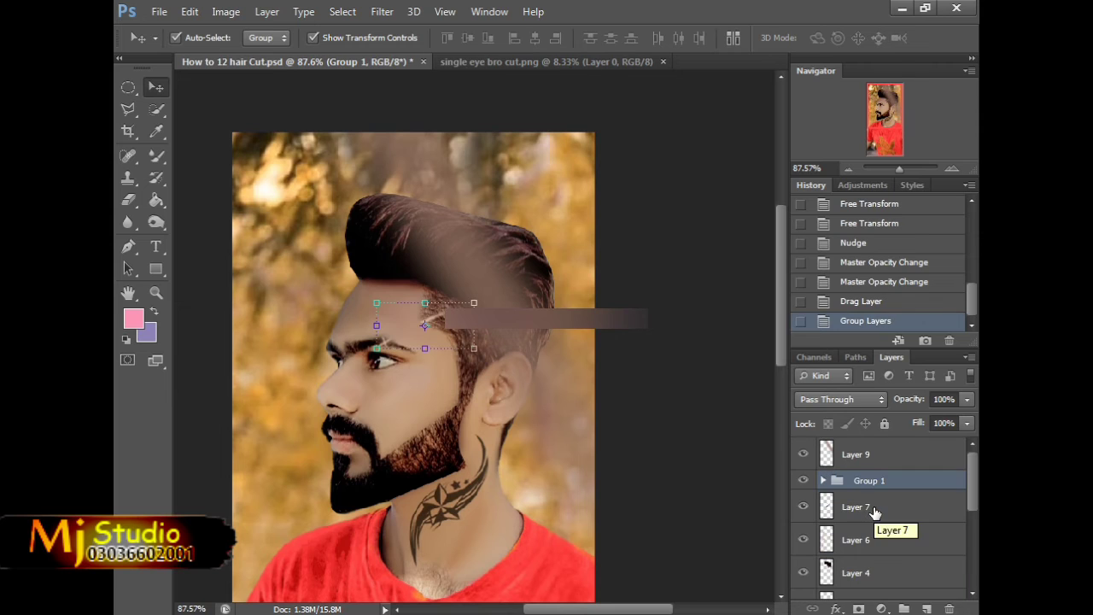
click(683, 389)
Step: Scale Layer 9's stroke down to about 17% with Free Transform and place it over the side hair above the ear
click(856, 455)
scroll(666, 395, down, 2)
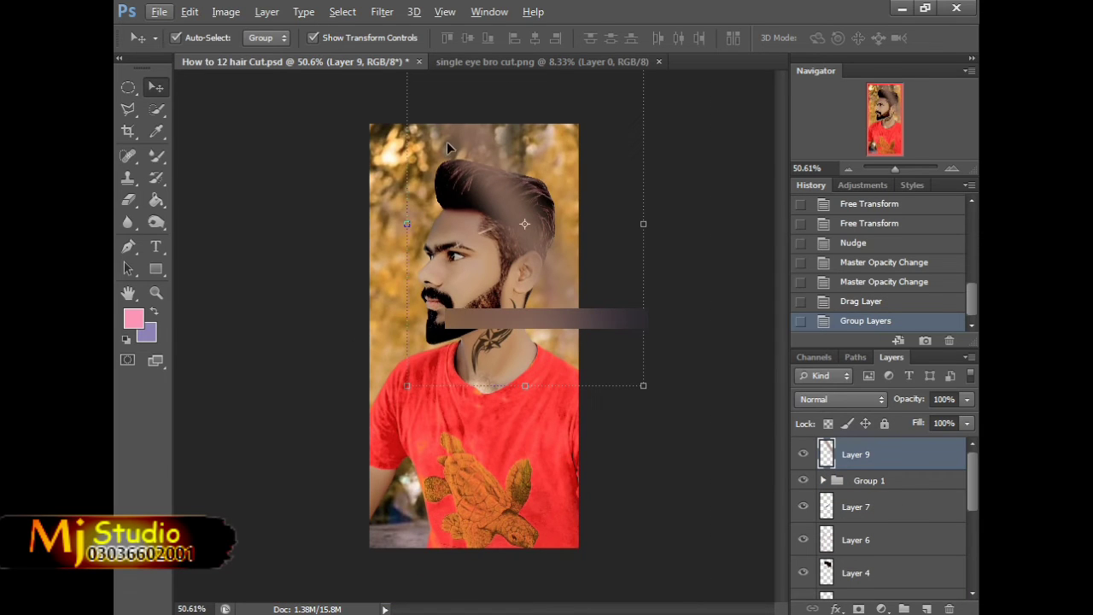
drag(639, 385, 552, 244)
scroll(552, 243, up, 5)
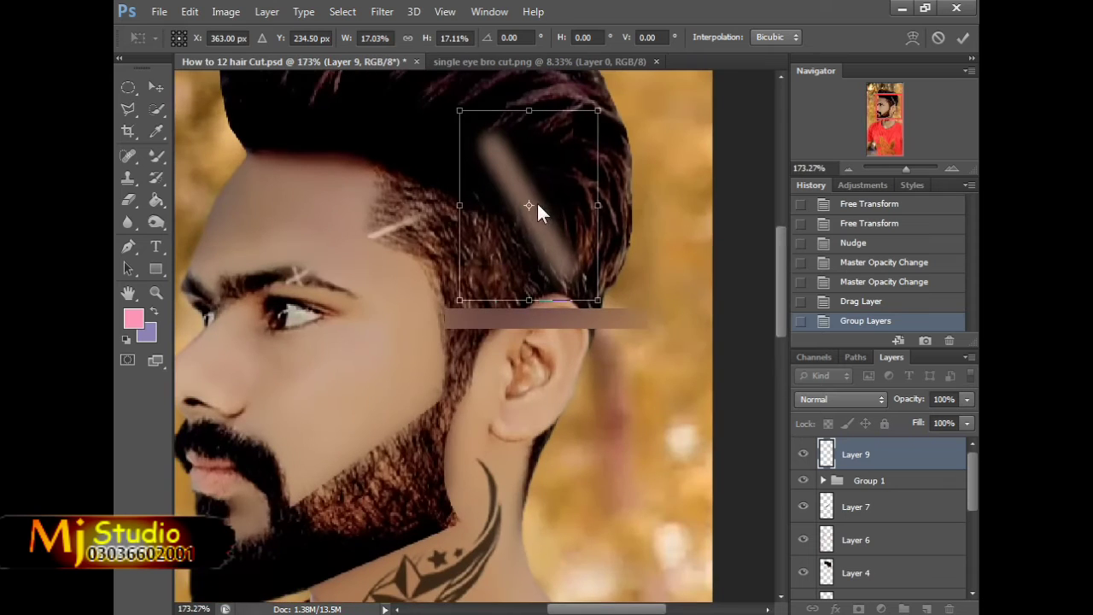
drag(531, 232, 483, 241)
key(Return)
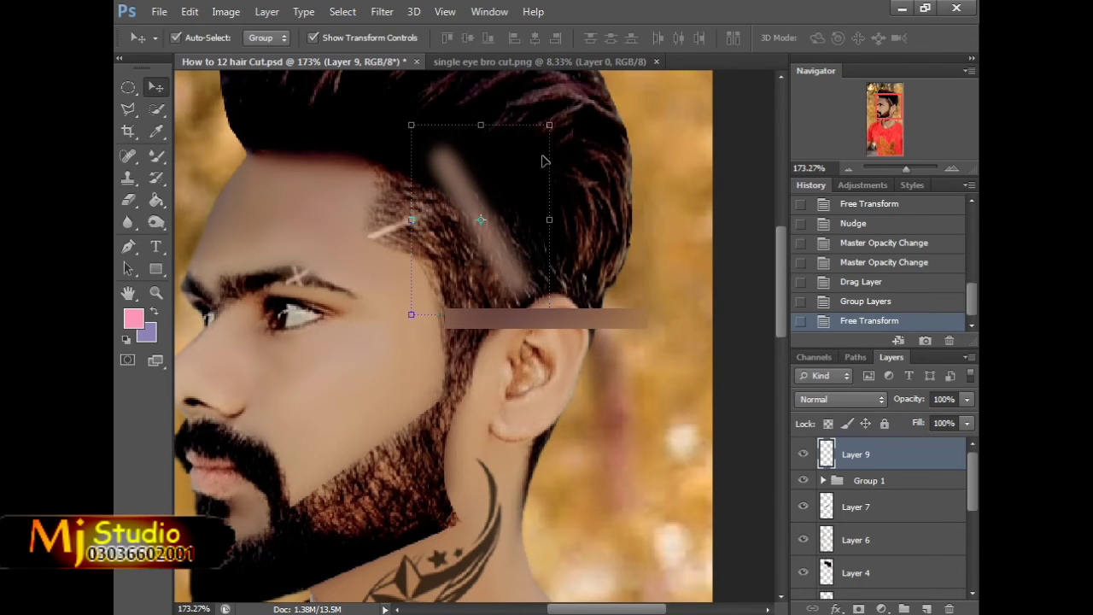
Step: Squeeze Layer 9's stroke into a thin line with Free Transform, at about 25.5% width and 118% height
drag(550, 126, 448, 90)
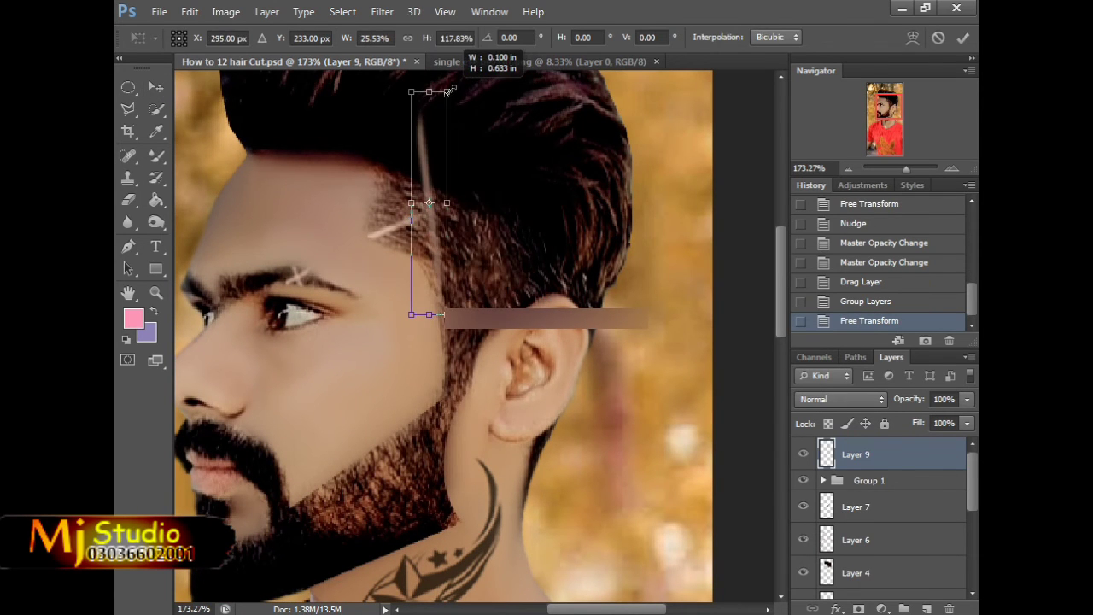
key(Return)
scroll(500, 193, up, 3)
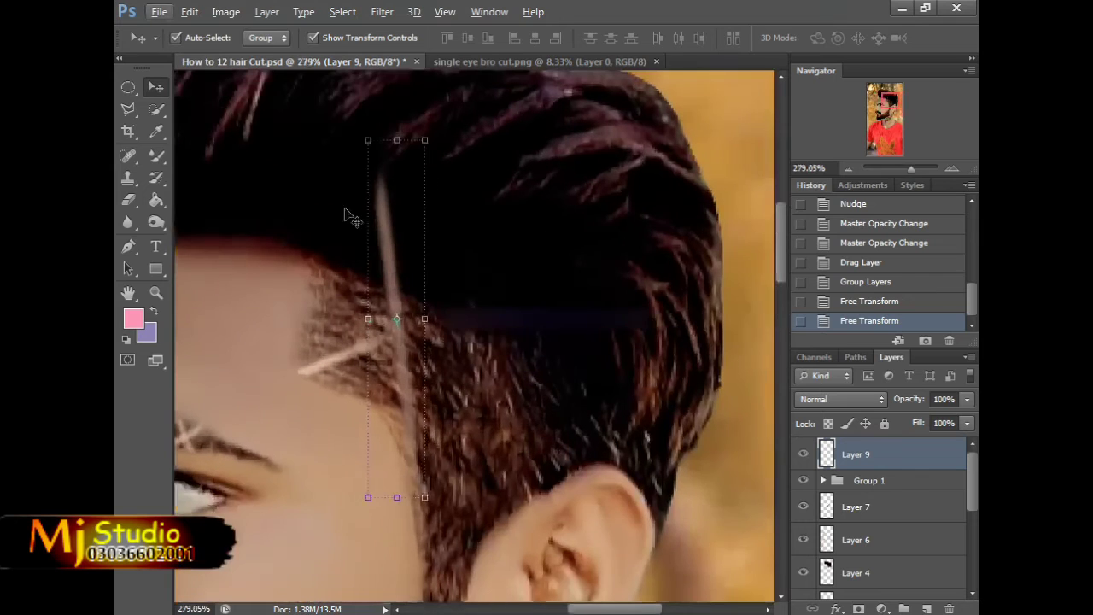
Step: Rotate Layer 9's thin stroke to slope back along the lower edge of the dark top hair, then fine-tune its shape with Free Transform
drag(435, 126, 580, 375)
key(Return)
drag(478, 335, 521, 292)
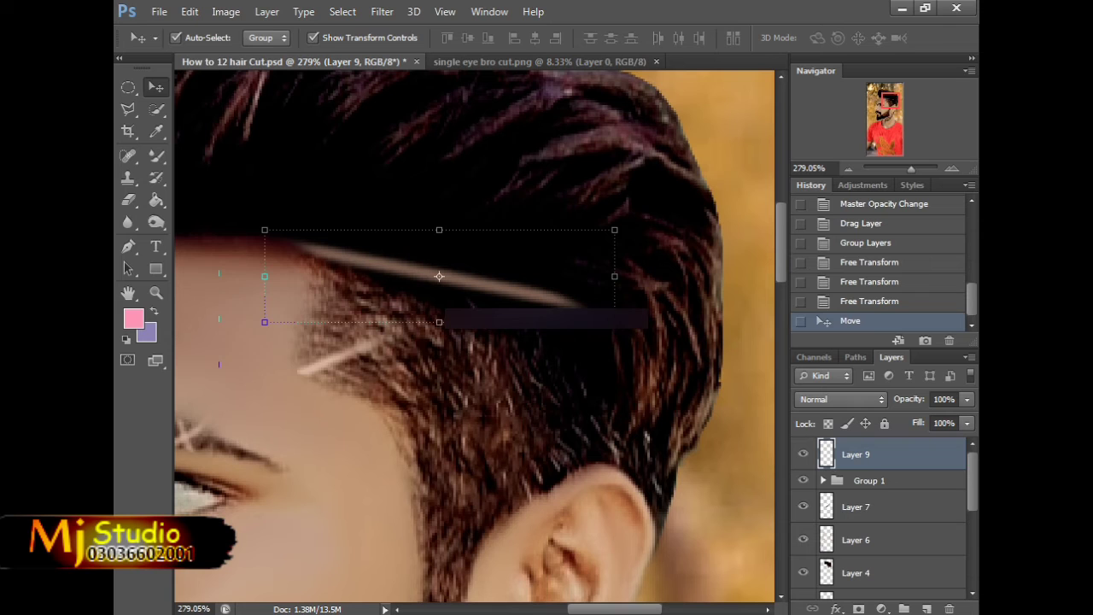
drag(616, 234, 594, 261)
key(Return)
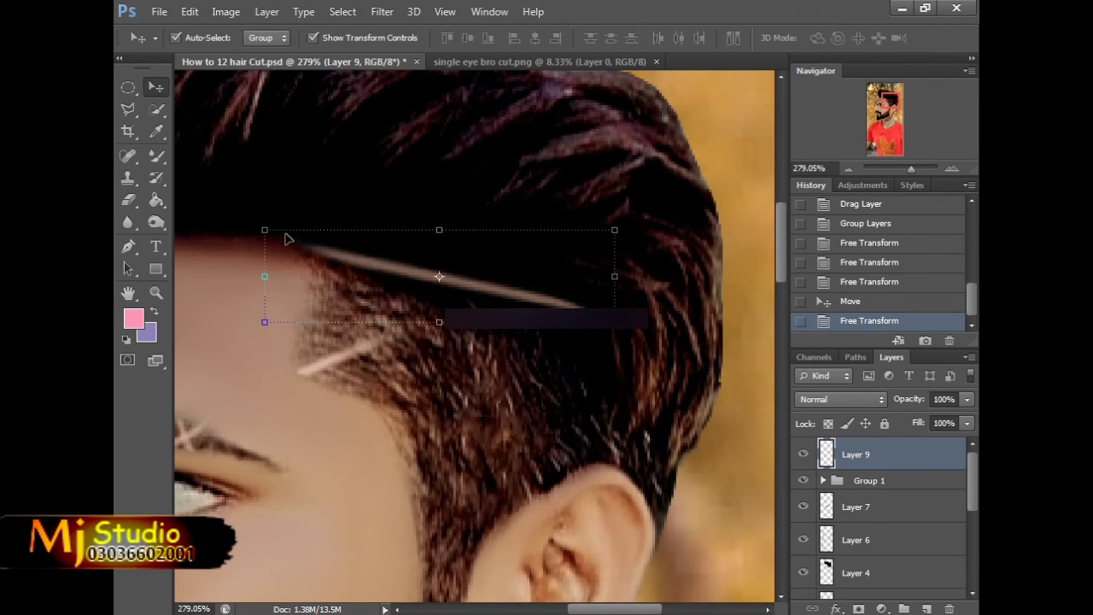
drag(265, 235, 255, 228)
key(Return)
click(408, 369)
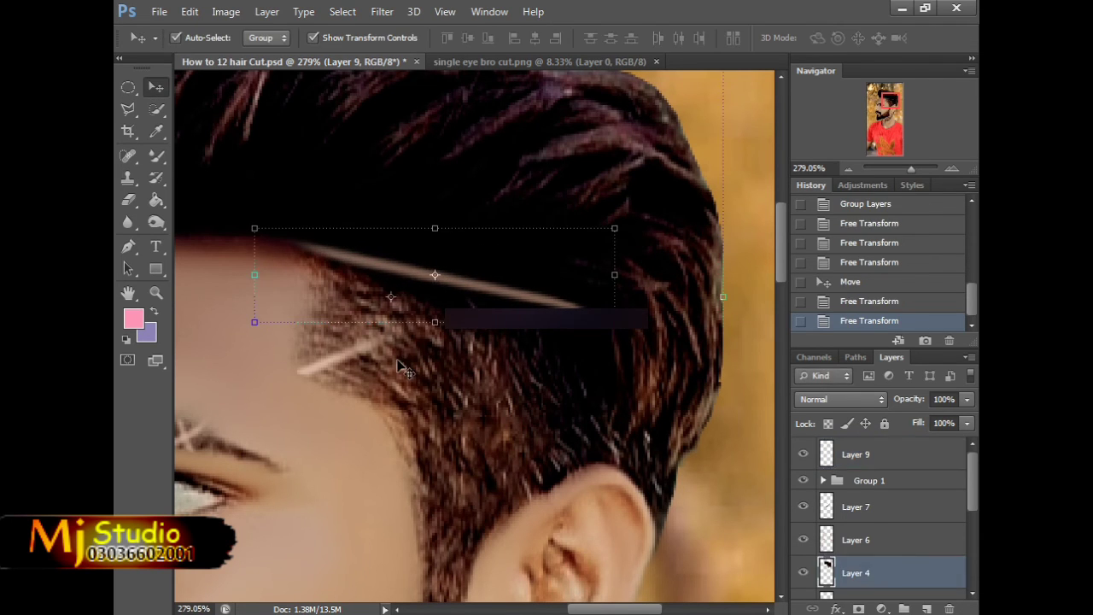
scroll(408, 368, down, 5)
scroll(419, 346, up, 4)
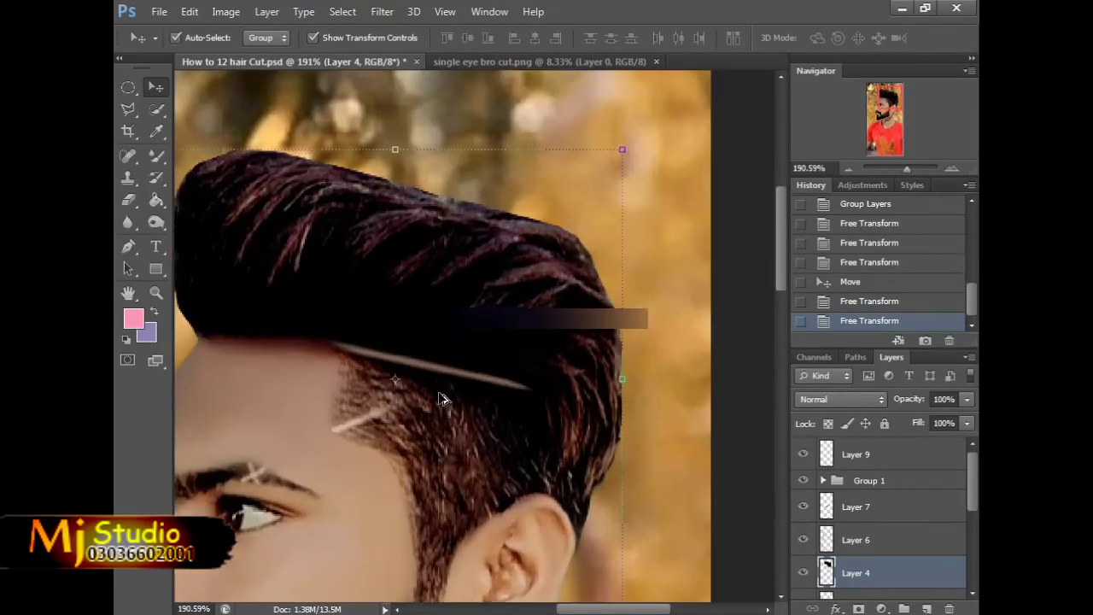
Step: Open Layer 9's stroke in Liquify at 300% zoom with the backdrop shown, and choose the Forward Warp tool
click(437, 373)
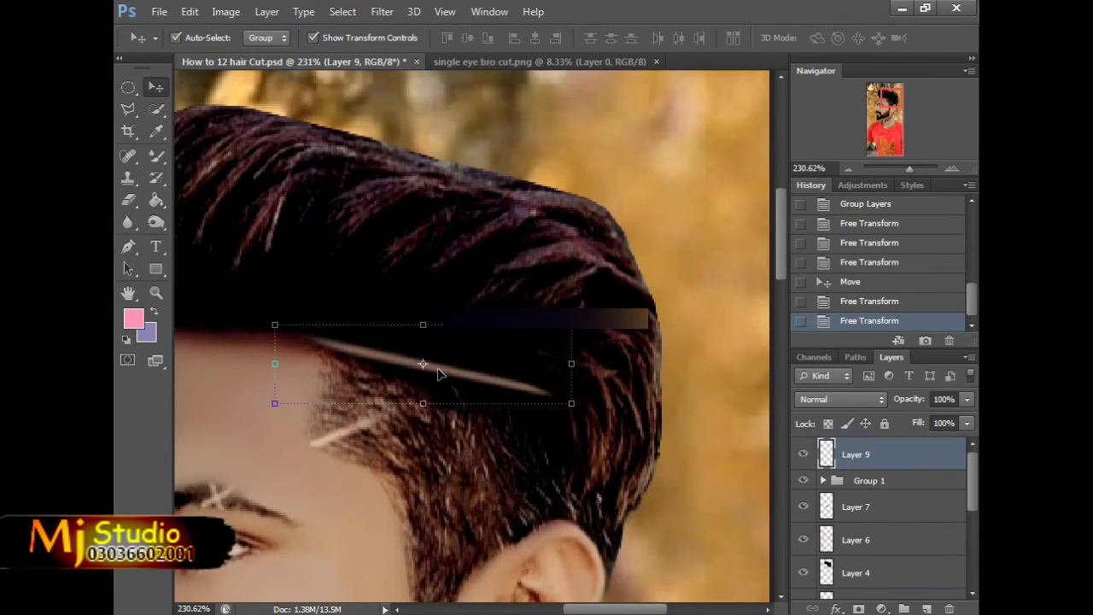
key(ctrl+shift+x)
key(z)
mouse_move(424, 147)
mouse_down()
mouse_move(512, 189)
mouse_move(502, 176)
mouse_up()
alt+click(433, 305)
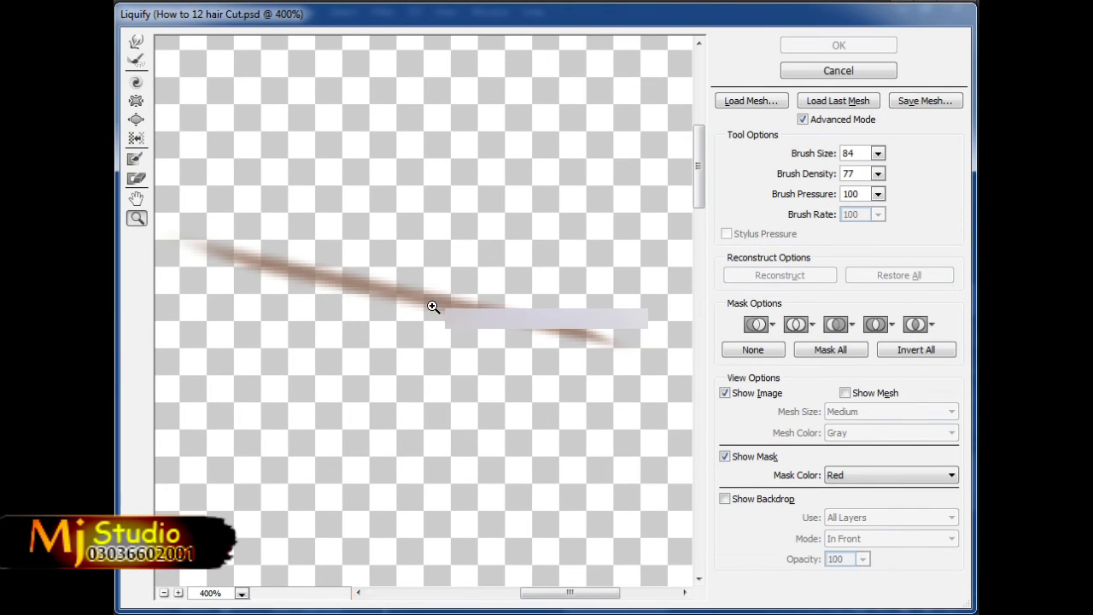
alt+click(432, 306)
click(725, 499)
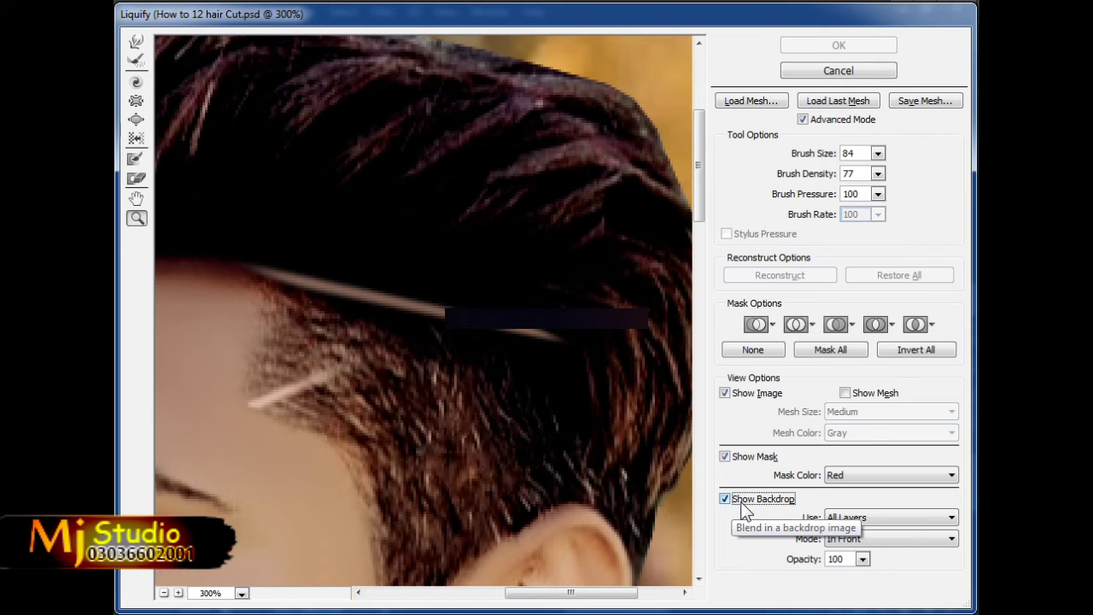
click(135, 42)
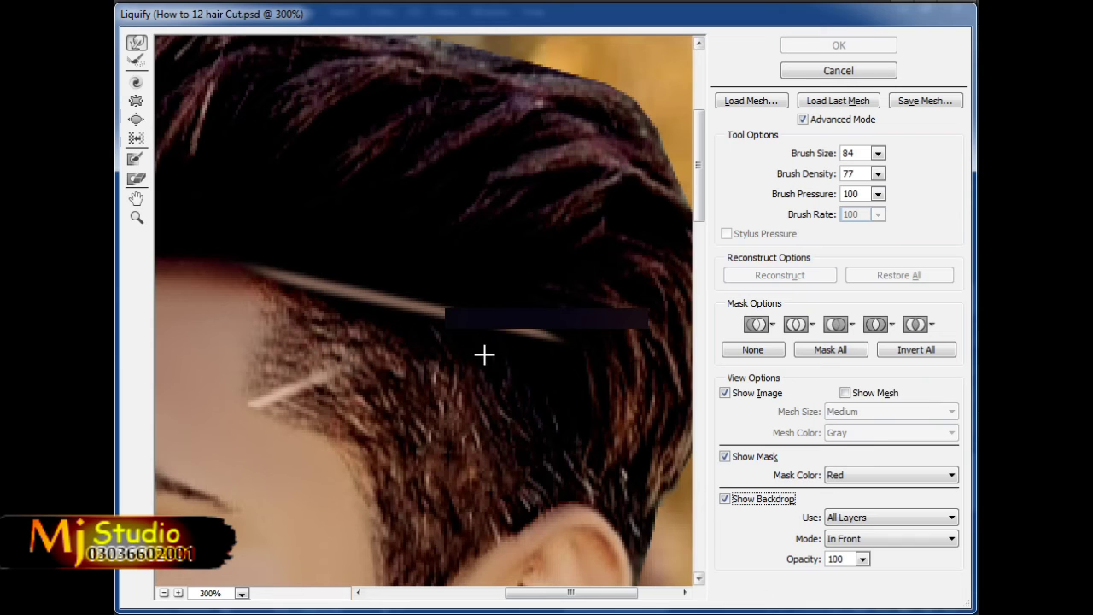
Step: Reduce the Liquify brush size to 57 and hide the backdrop so only the stroke shows
key(space)
key(alt)
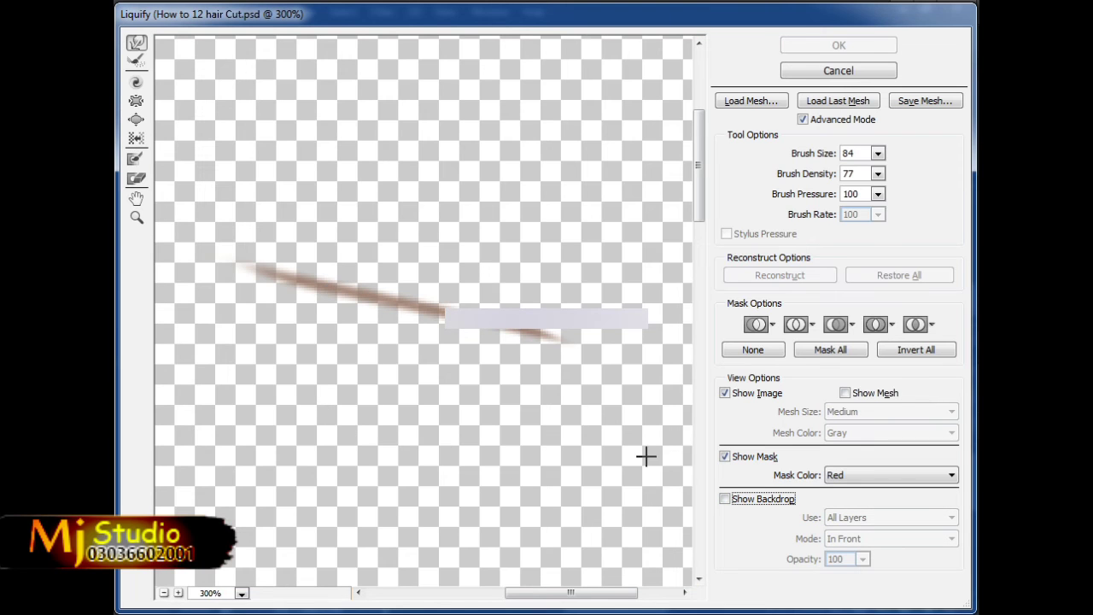
click(725, 498)
key(space)
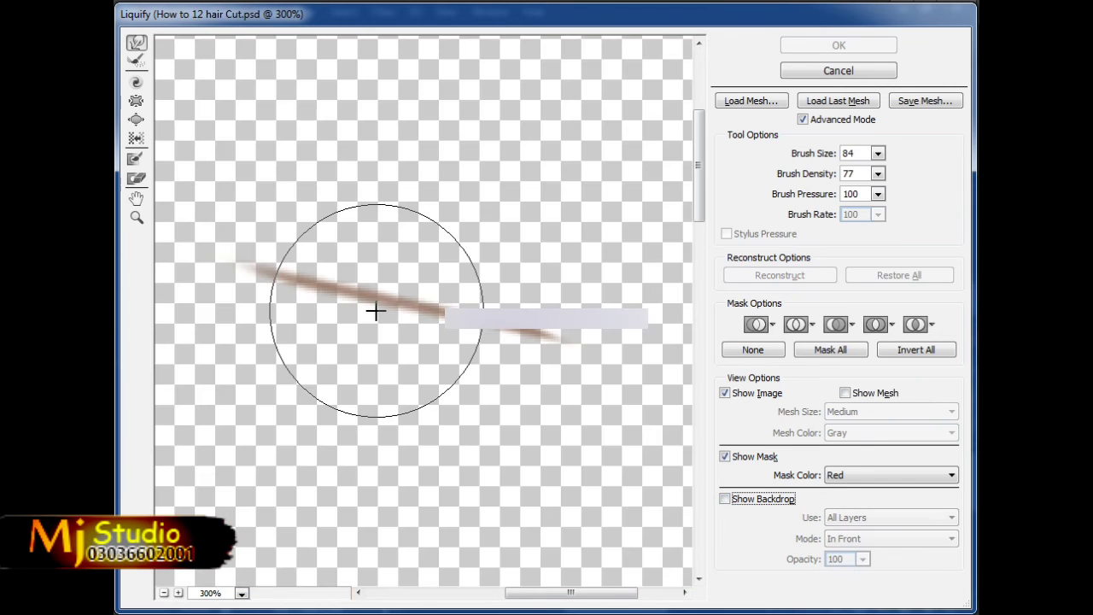
key(space)
key(alt)
key(bracketleft)
key(bracketleft)
key(bracketleft)
key(bracketleft)
key(bracketleft)
key(bracketleft)
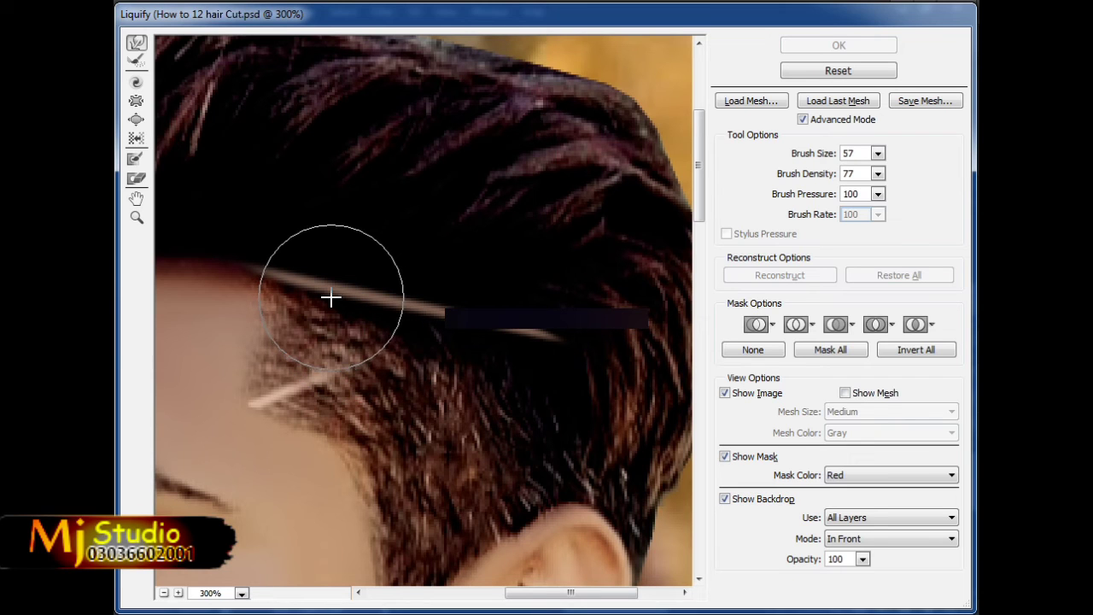
click(725, 499)
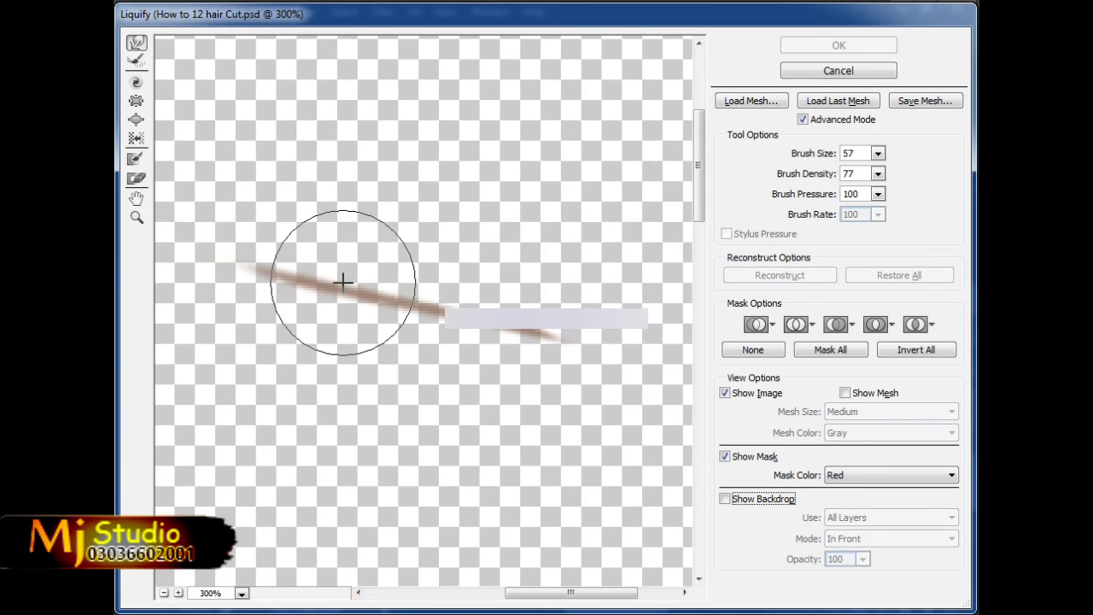
Step: Warp the straight stroke into a gently arched line, check it against the backdrop and apply Liquify
mouse_move(359, 276)
mouse_down()
mouse_move(407, 316)
mouse_move(412, 303)
mouse_move(488, 329)
mouse_up()
drag(333, 309, 406, 321)
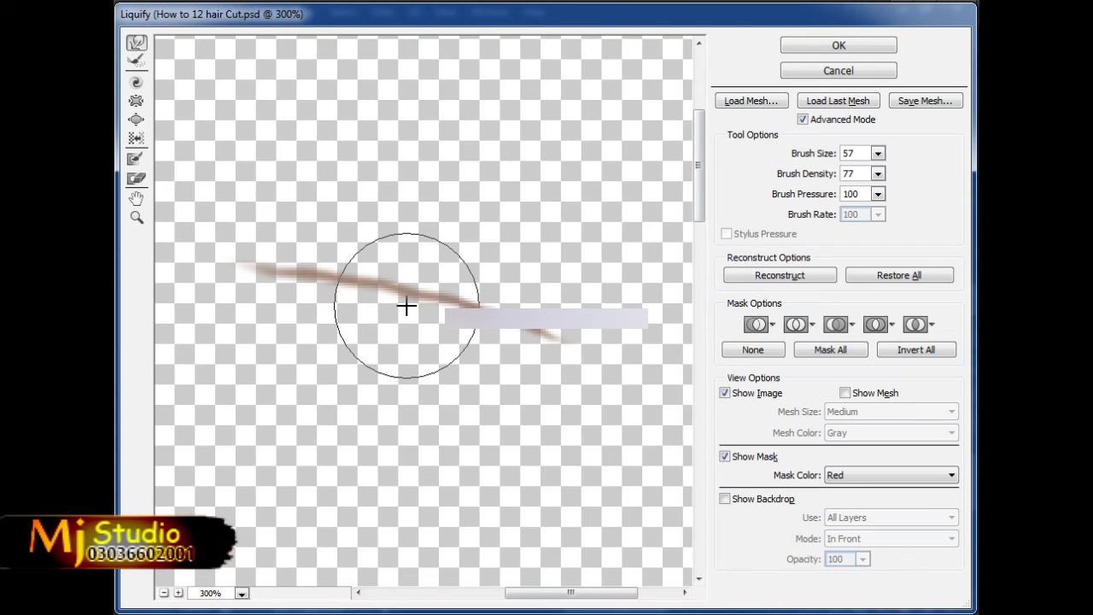
click(725, 498)
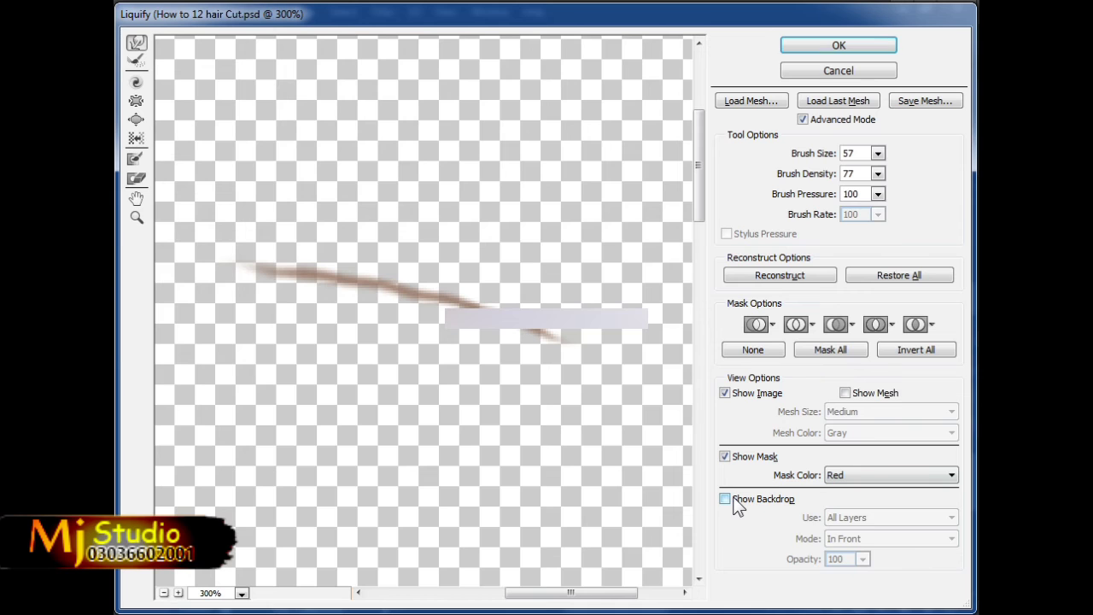
click(733, 500)
click(733, 500)
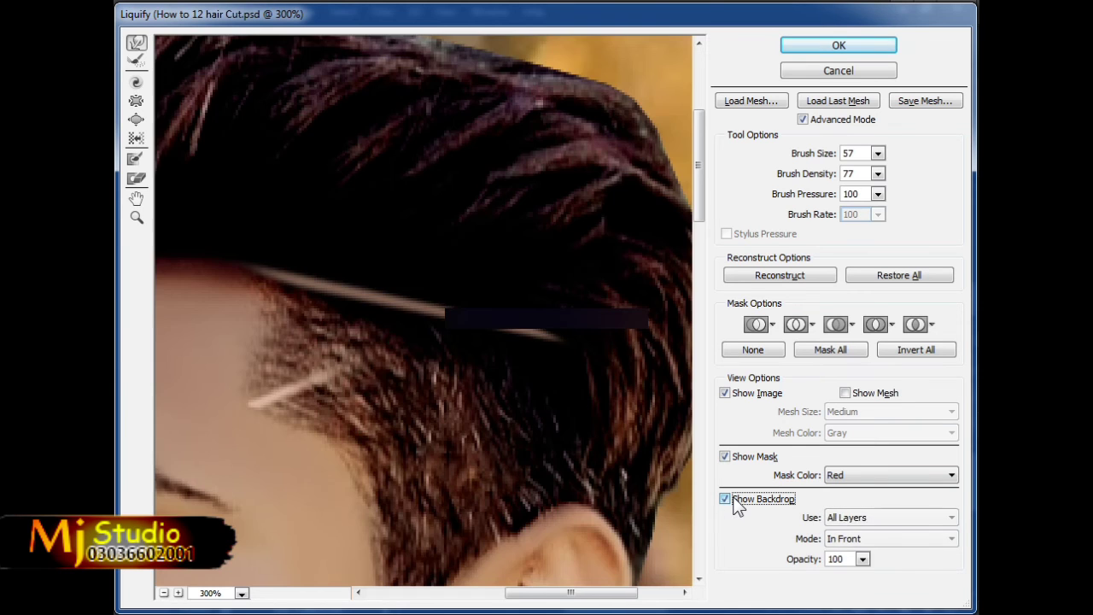
click(734, 500)
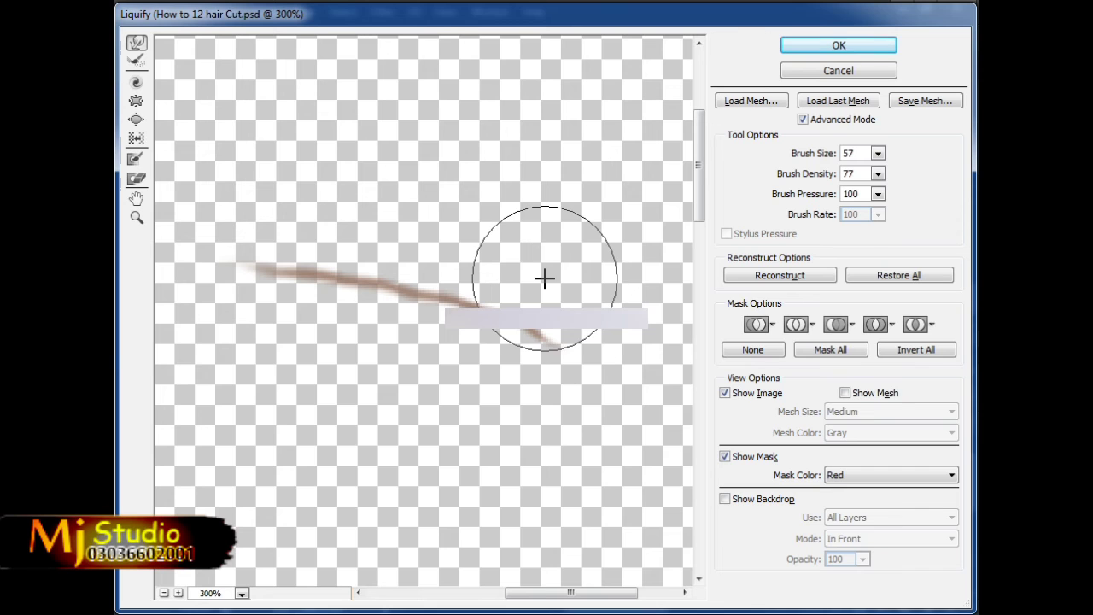
click(811, 47)
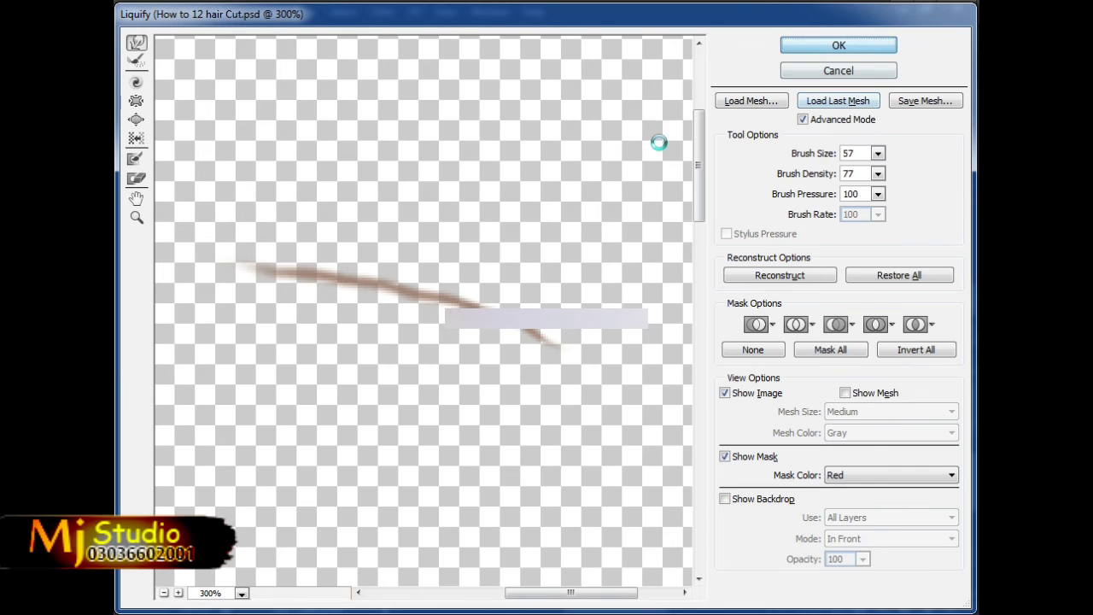
Step: Extend Layer 9's curved stroke slightly toward the forehead with Free Transform and nudge it up one step
click(479, 288)
key(ctrl+0)
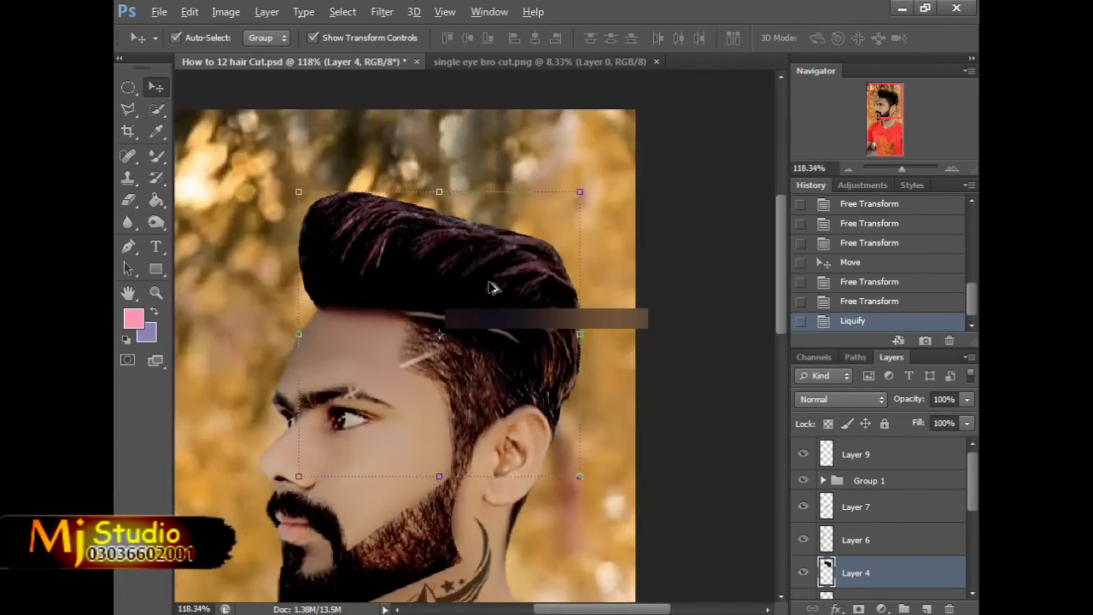
click(681, 247)
scroll(476, 232, up, 5)
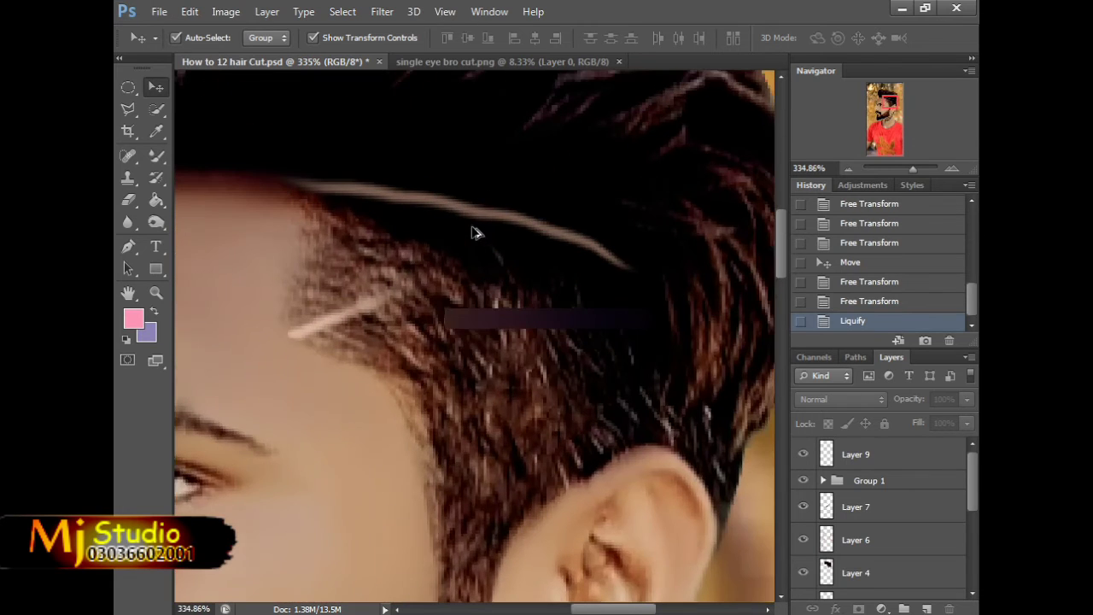
click(441, 215)
scroll(430, 225, up, 1)
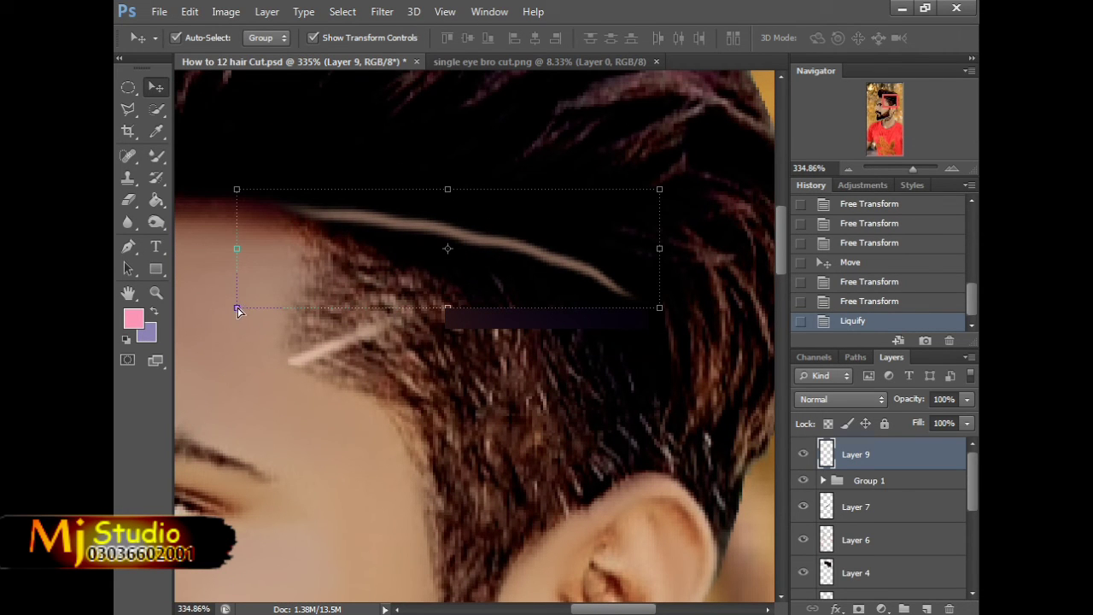
drag(237, 310, 218, 294)
key(Return)
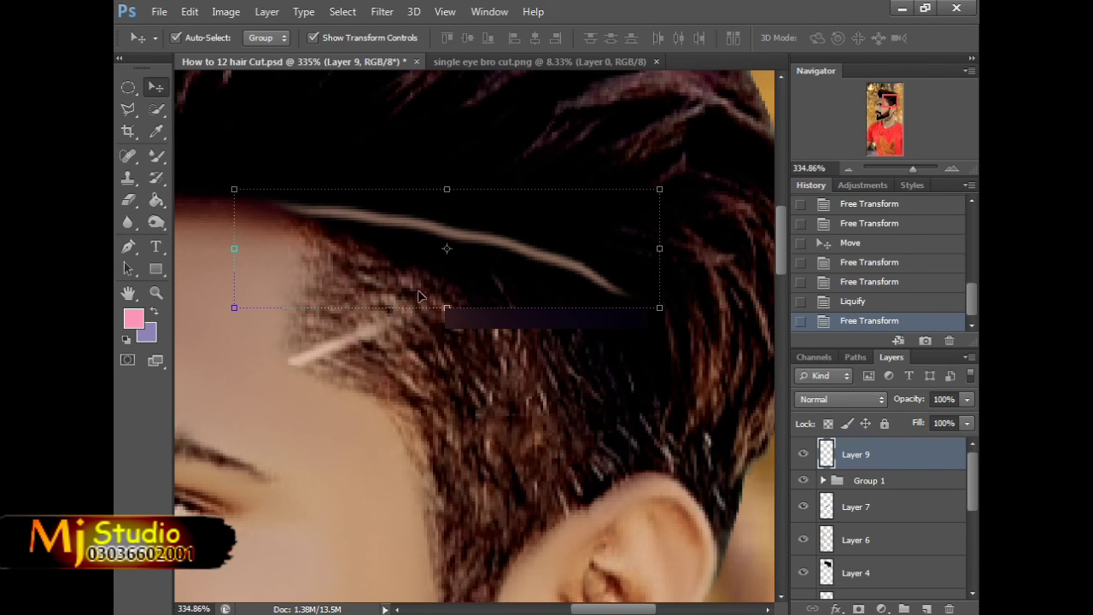
key(Up)
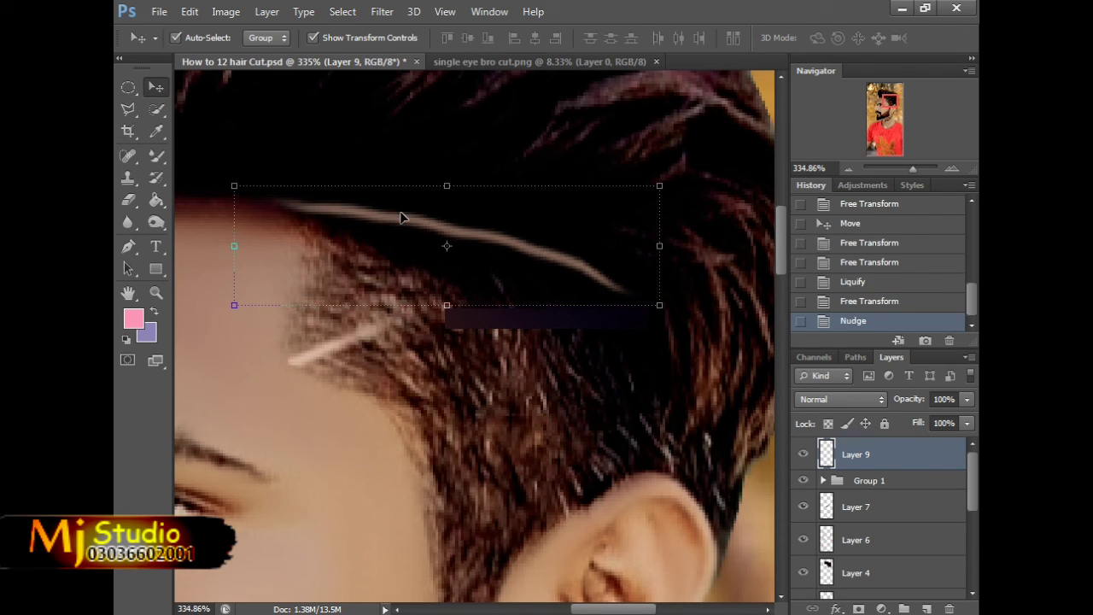
Step: Apply a slight Hue/Saturation adjustment to the curved hair cut stroke on Layer 9
click(396, 354)
scroll(390, 378, down, 3)
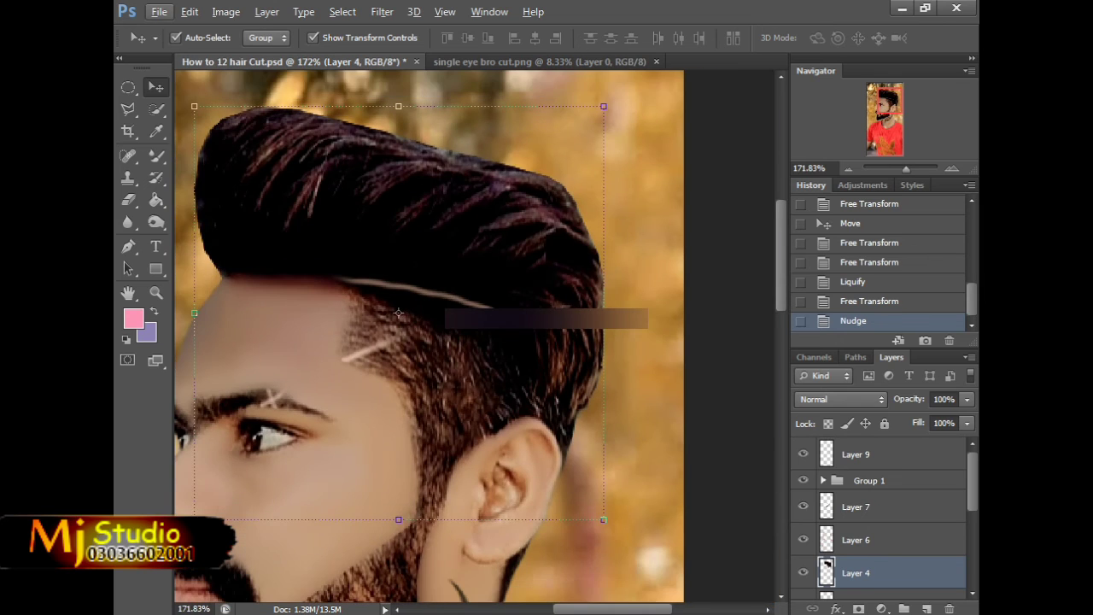
scroll(401, 360, up, 3)
click(441, 365)
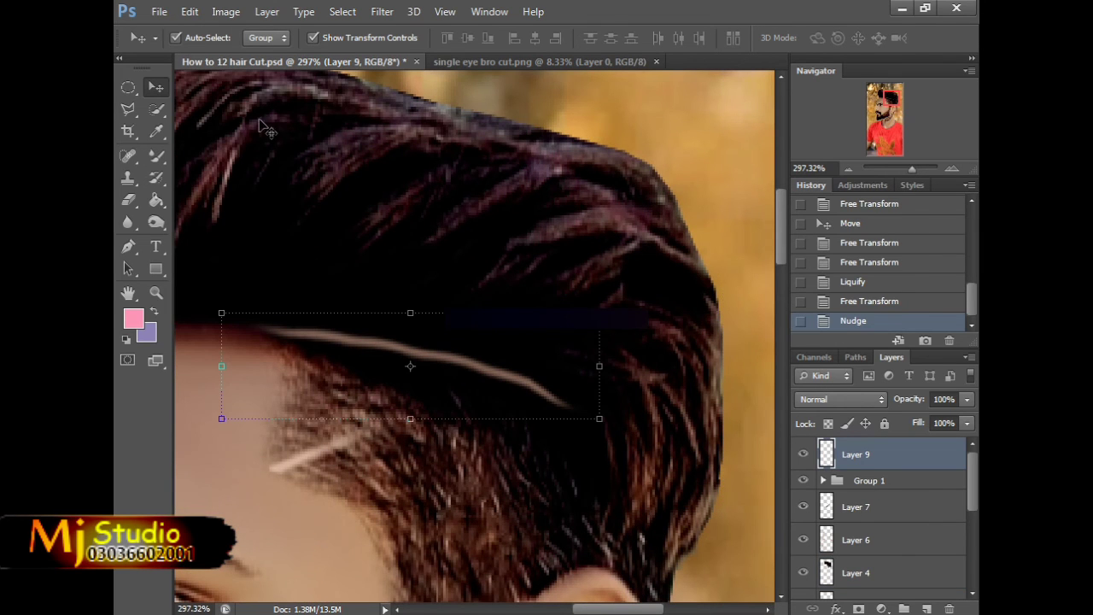
click(227, 12)
mouse_move(280, 54)
click(575, 143)
mouse_move(774, 188)
mouse_down()
mouse_move(748, 197)
mouse_move(765, 193)
mouse_up()
key(Return)
key(v)
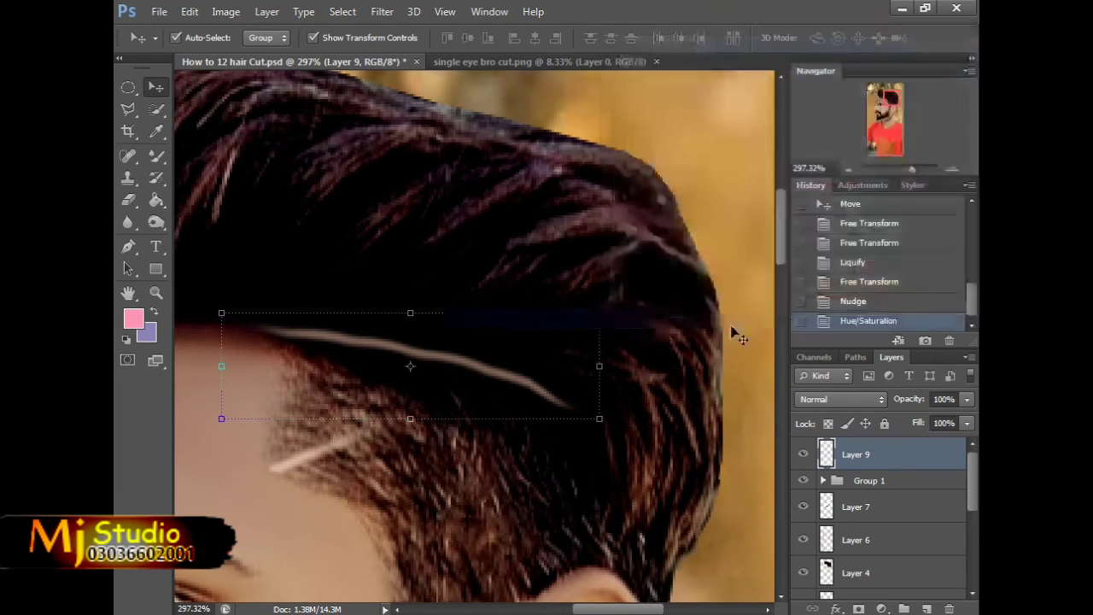
Step: Lower the opacity of Layer 9 to 73%
click(966, 399)
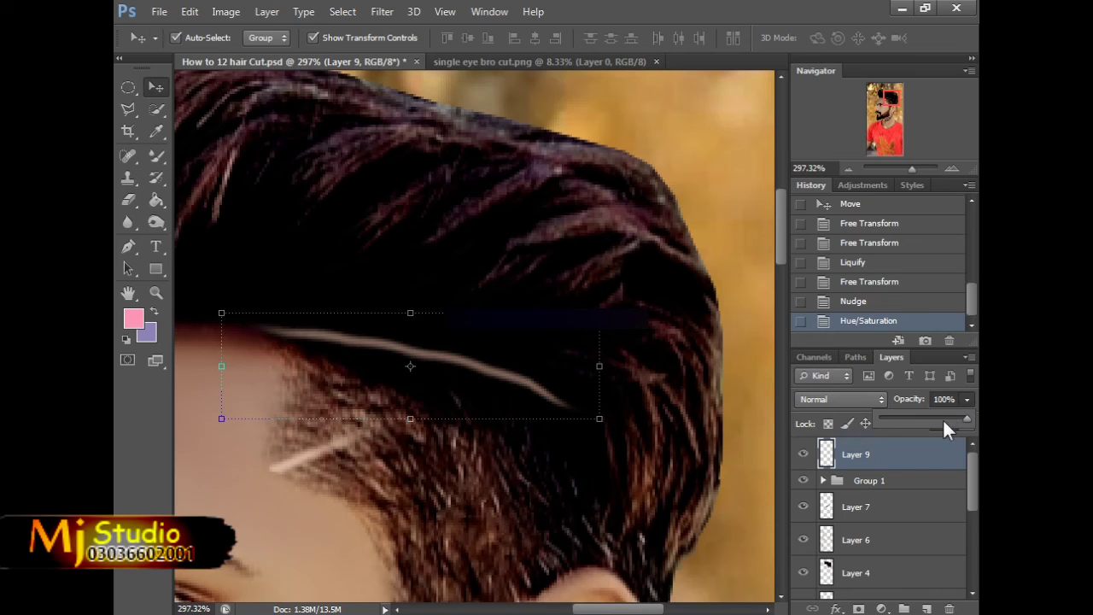
click(943, 418)
scroll(584, 174, down, 5)
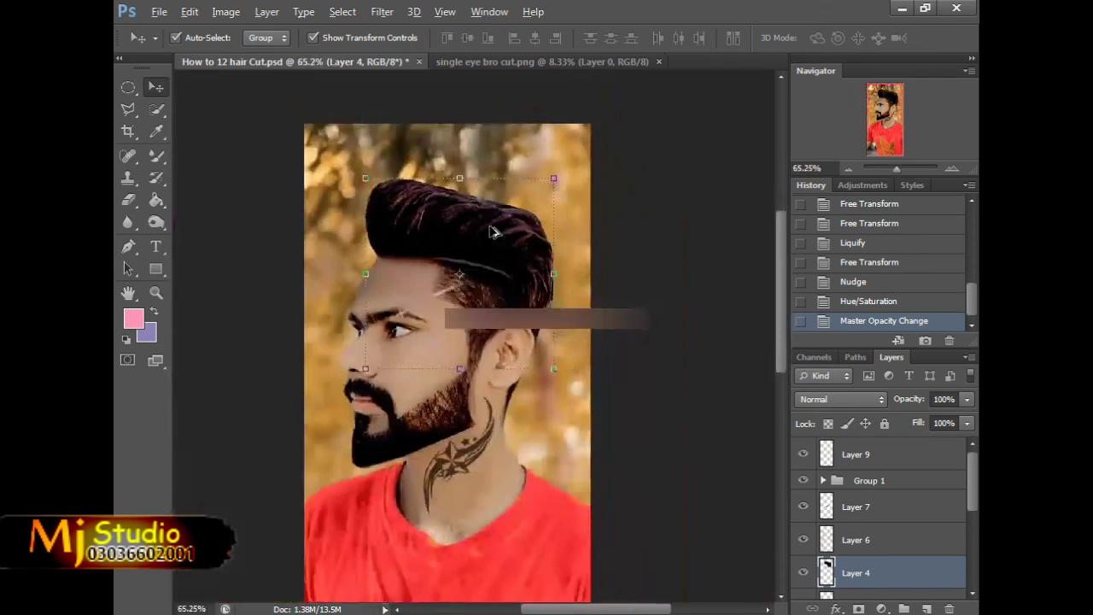
key(alt)
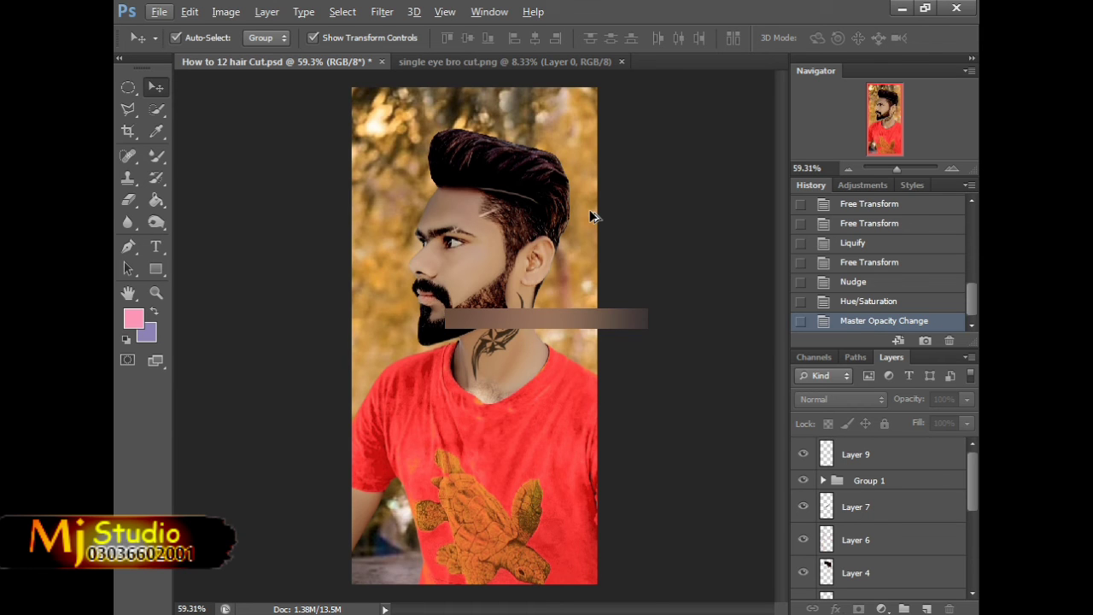
Step: Lengthen Layer 9's stroke a little toward the forehead and fine-tune its angle with Free Transform
scroll(555, 204, up, 5)
click(481, 211)
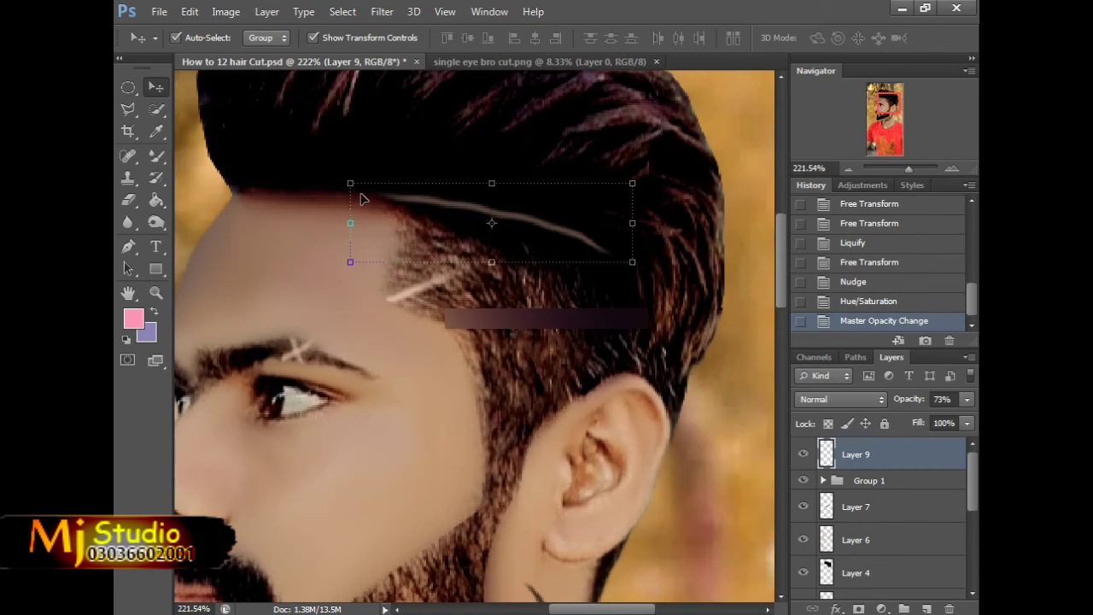
click(351, 185)
drag(351, 184, 333, 180)
key(Return)
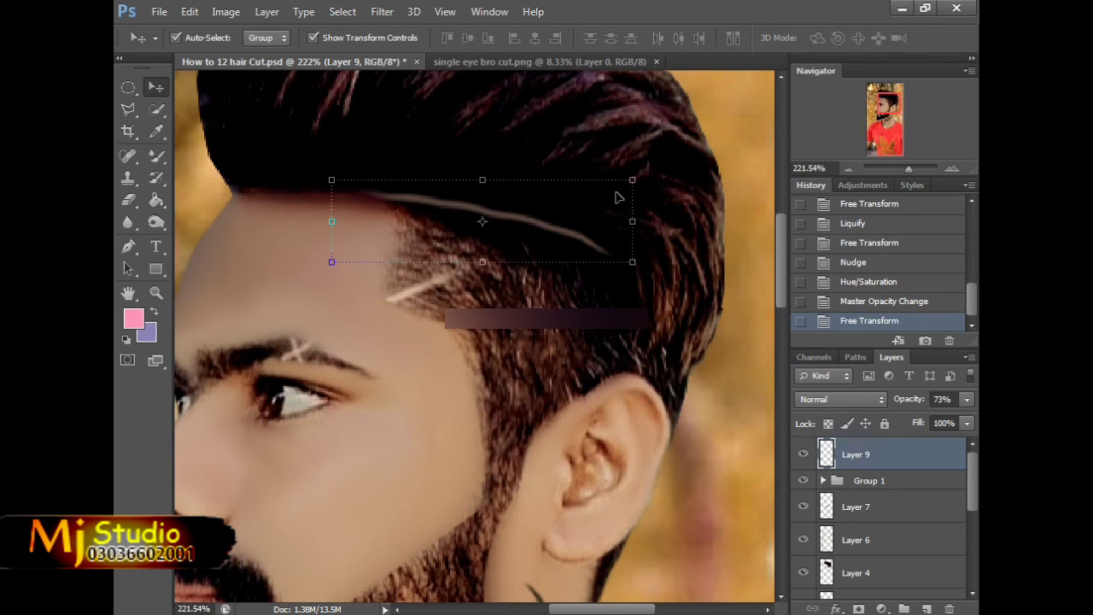
drag(636, 184, 647, 183)
drag(332, 261, 349, 245)
key(Return)
click(532, 258)
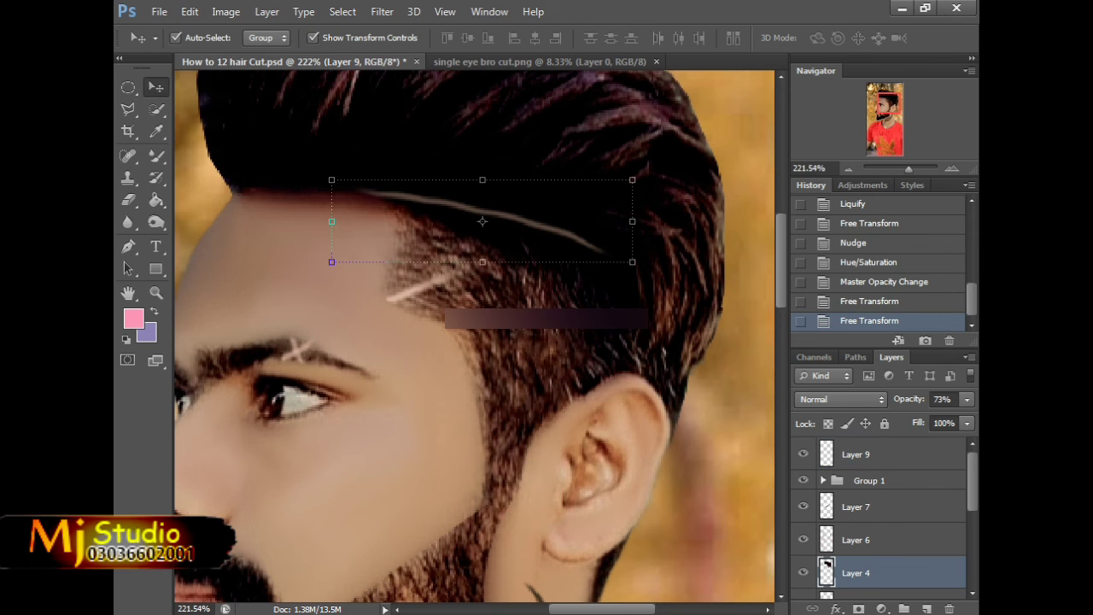
Step: Examine the hair cut lines, eyebrow cuts and overall retouch in the portrait, both close up and as a whole
scroll(532, 257, down, 5)
click(732, 302)
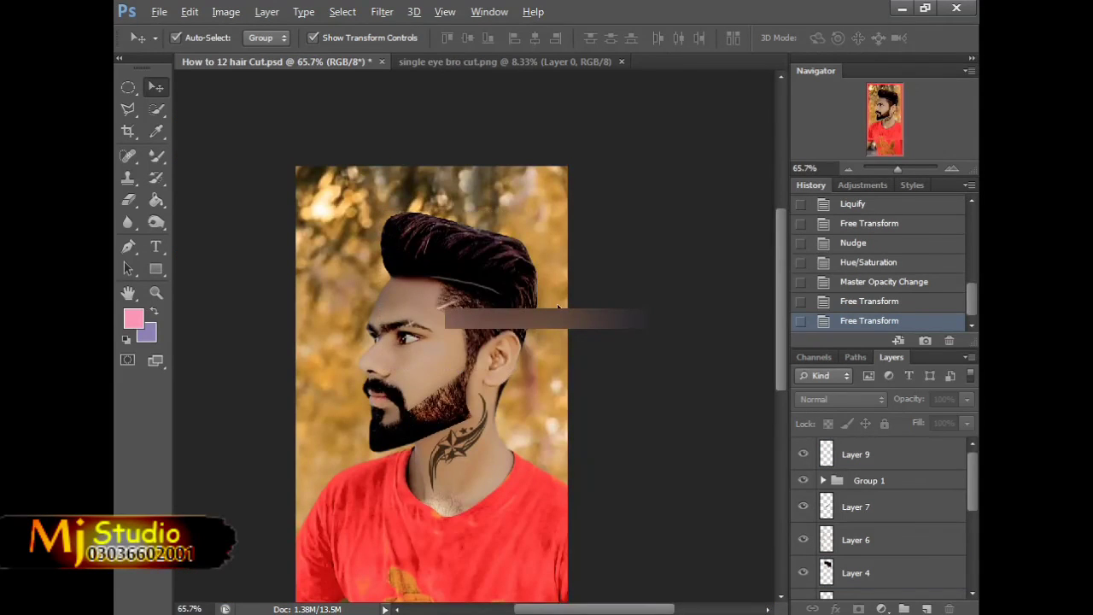
scroll(553, 254, down, 1)
scroll(561, 213, up, 3)
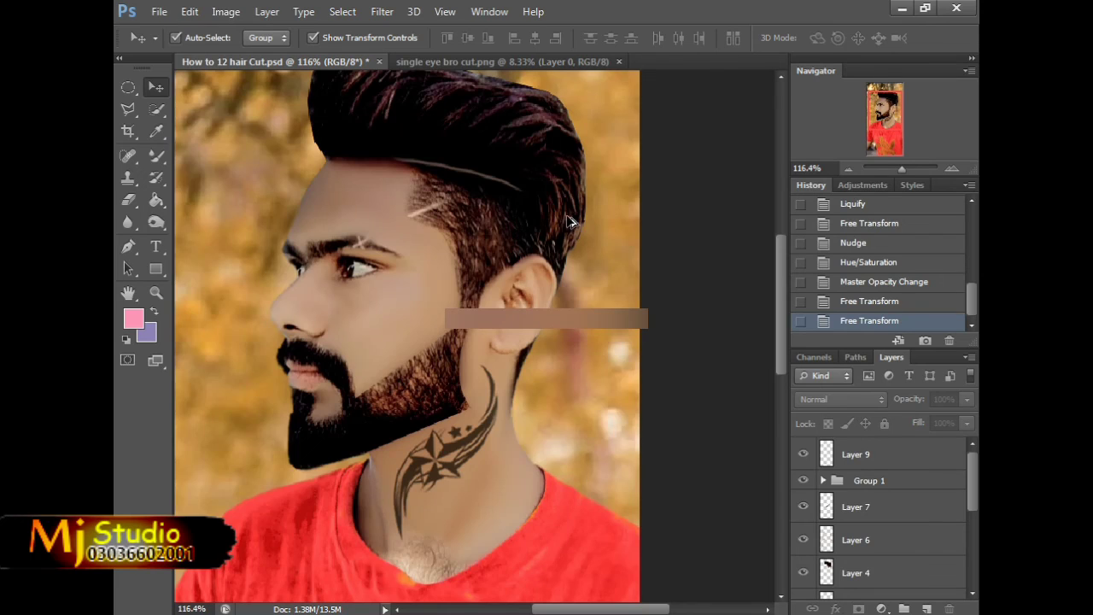
scroll(646, 220, down, 3)
scroll(534, 227, down, 1)
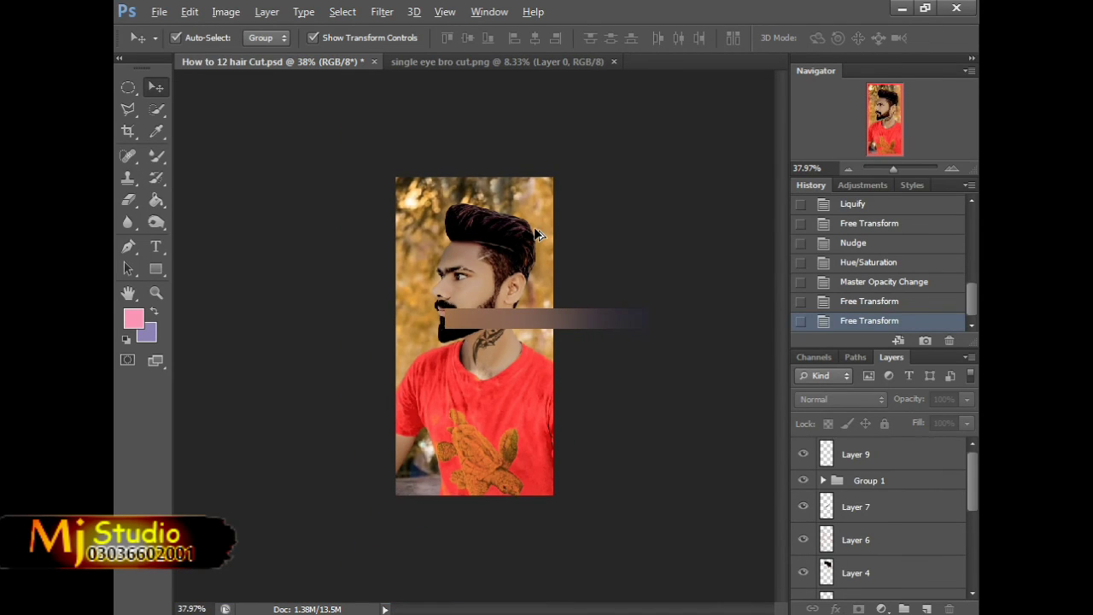
scroll(534, 227, up, 3)
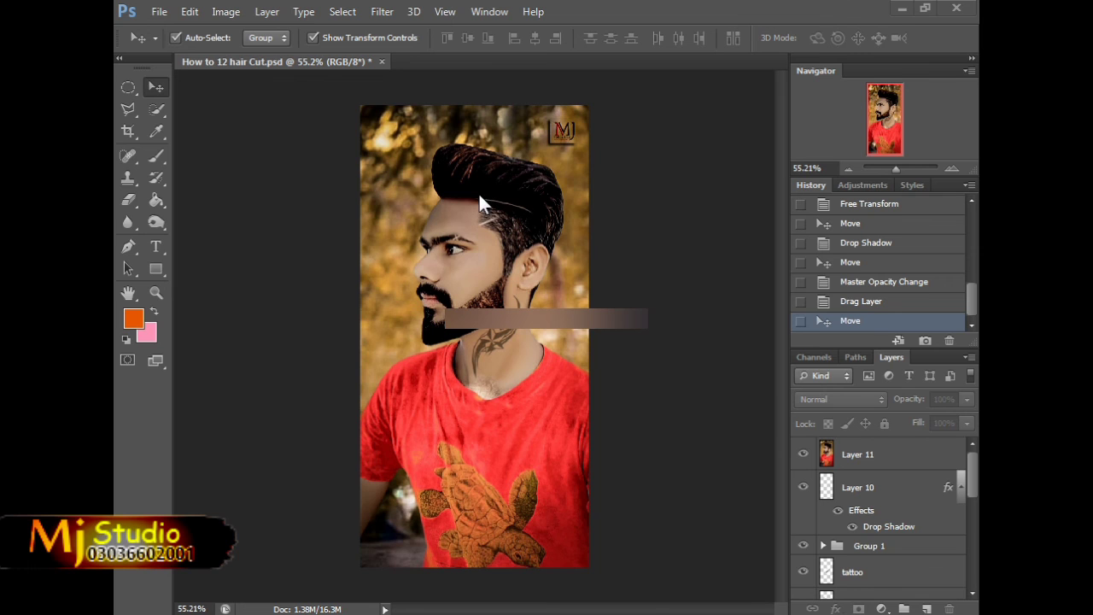
scroll(479, 200, up, 3)
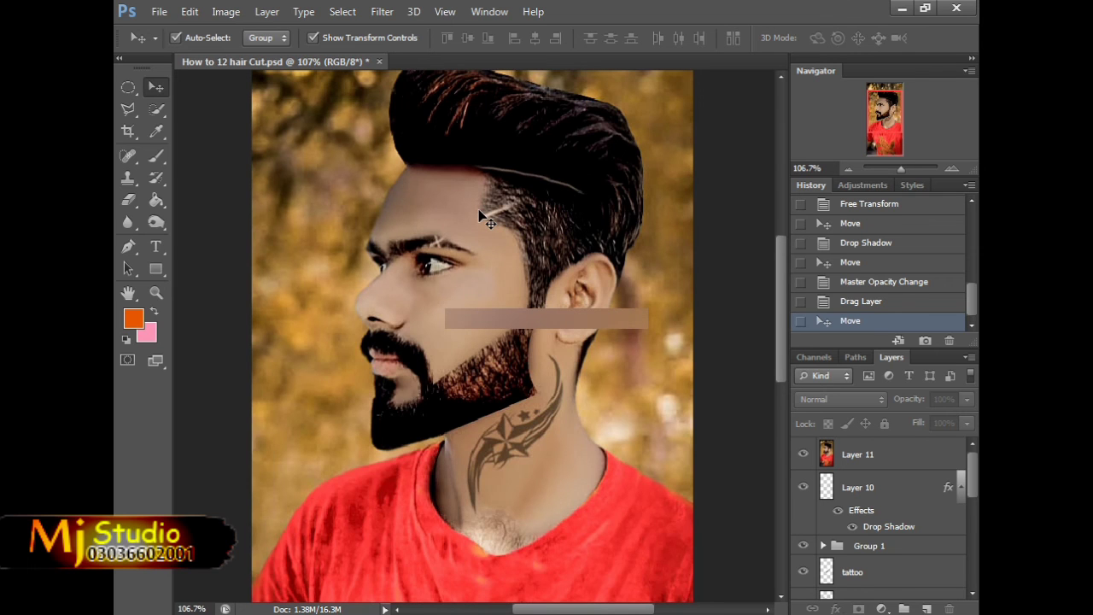
scroll(480, 215, down, 3)
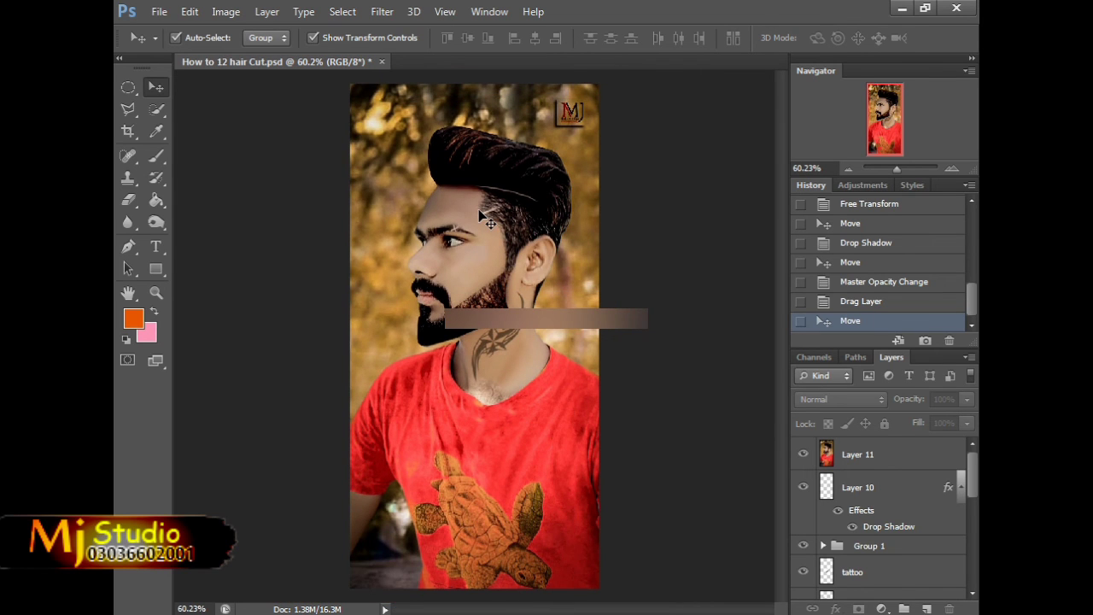
click(589, 231)
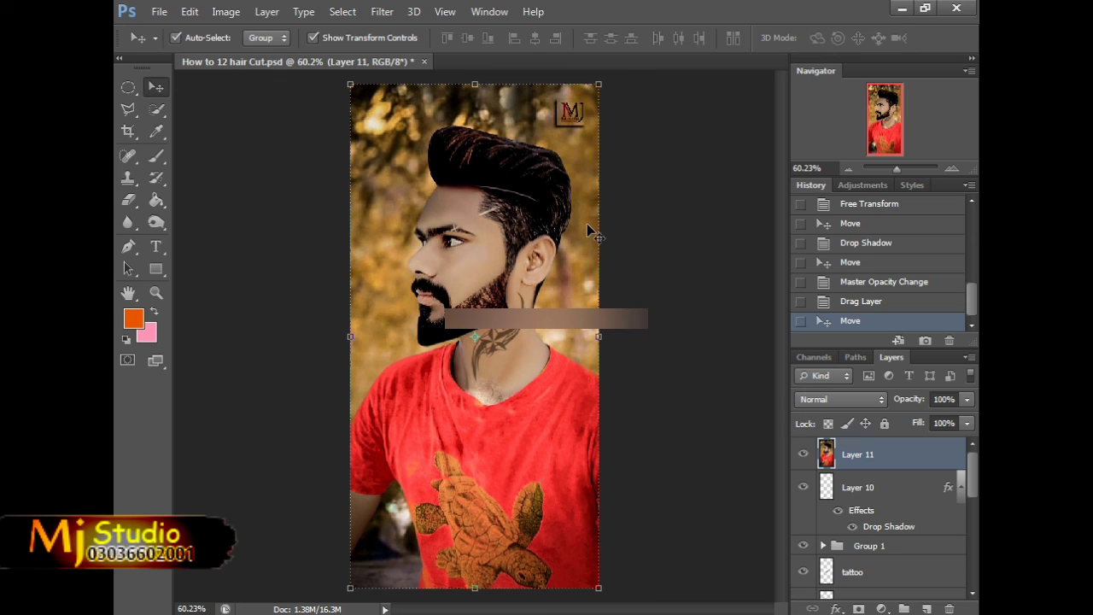